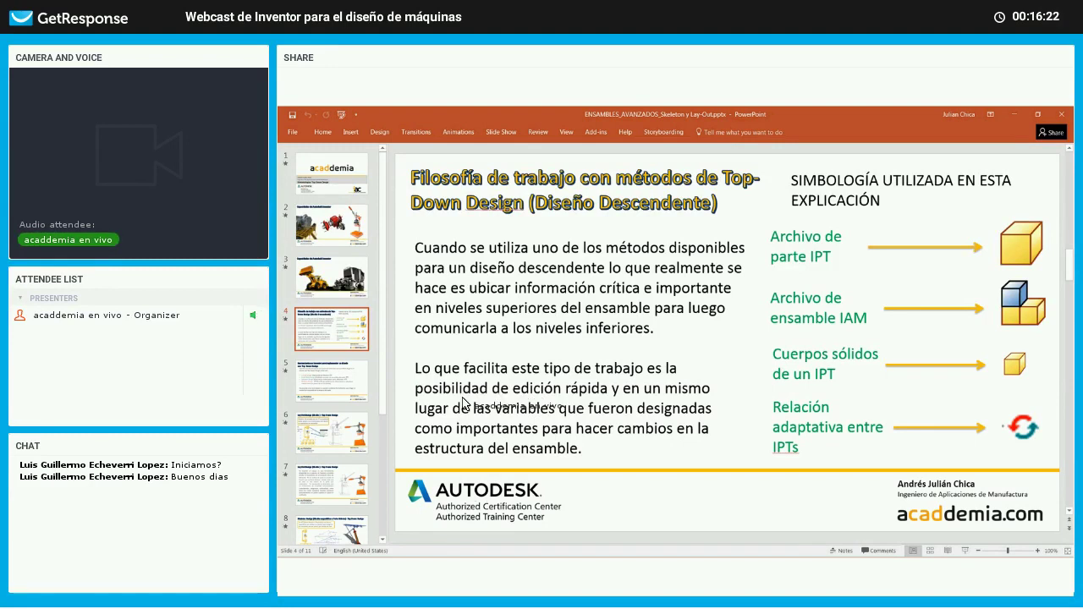
Select slide 4, then close the hand-drill reference photo to return to Inventor's master part
{"action": "left_click", "coordinate": [353, 330]}
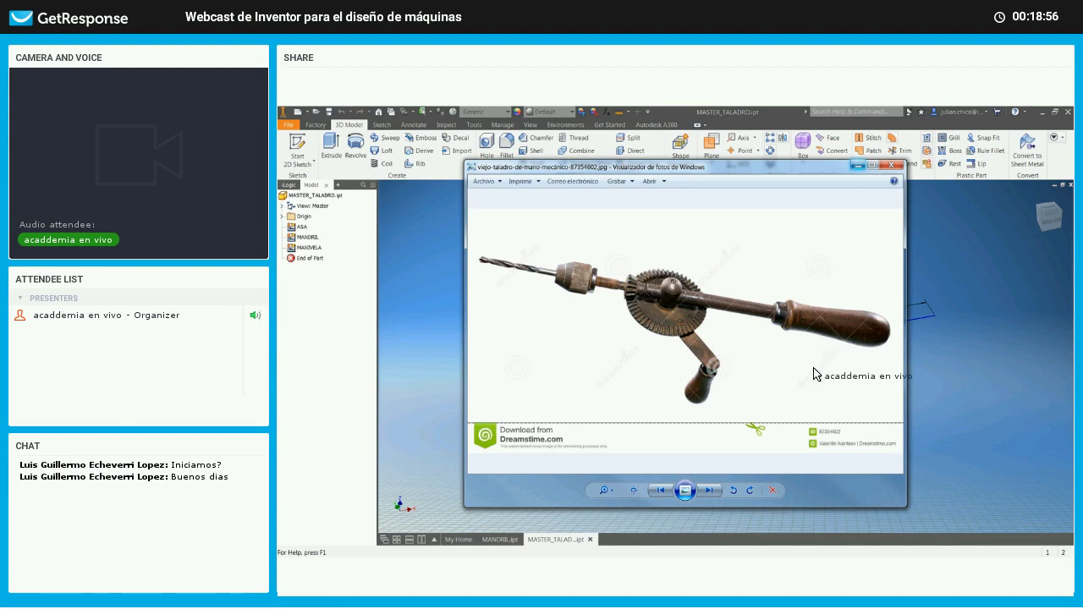
{"action": "left_click", "coordinate": [343, 245]}
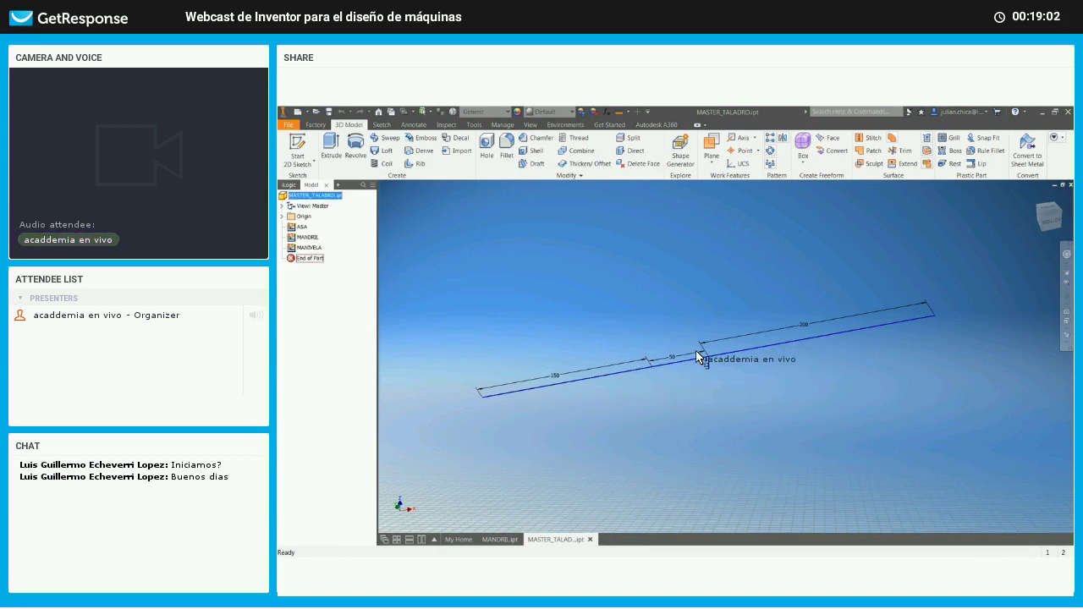
Roll the part back to just after ASA, edit the ASA sketch at its 200 line, then finish it
{"action": "left_click_drag", "start_coordinate": [309, 258], "coordinate": [305, 236]}
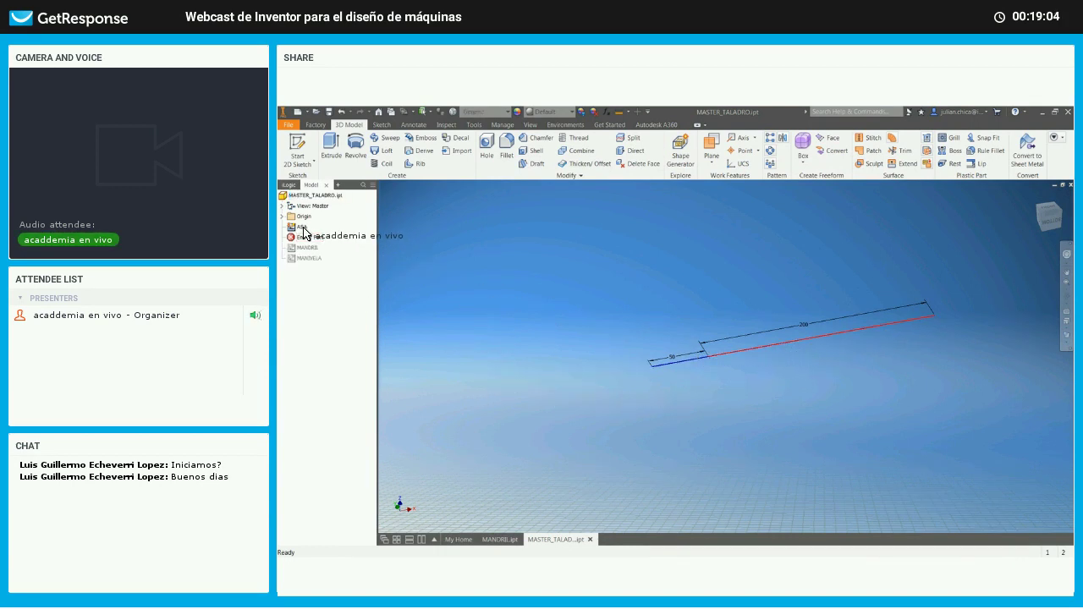
{"action": "left_click", "coordinate": [302, 228]}
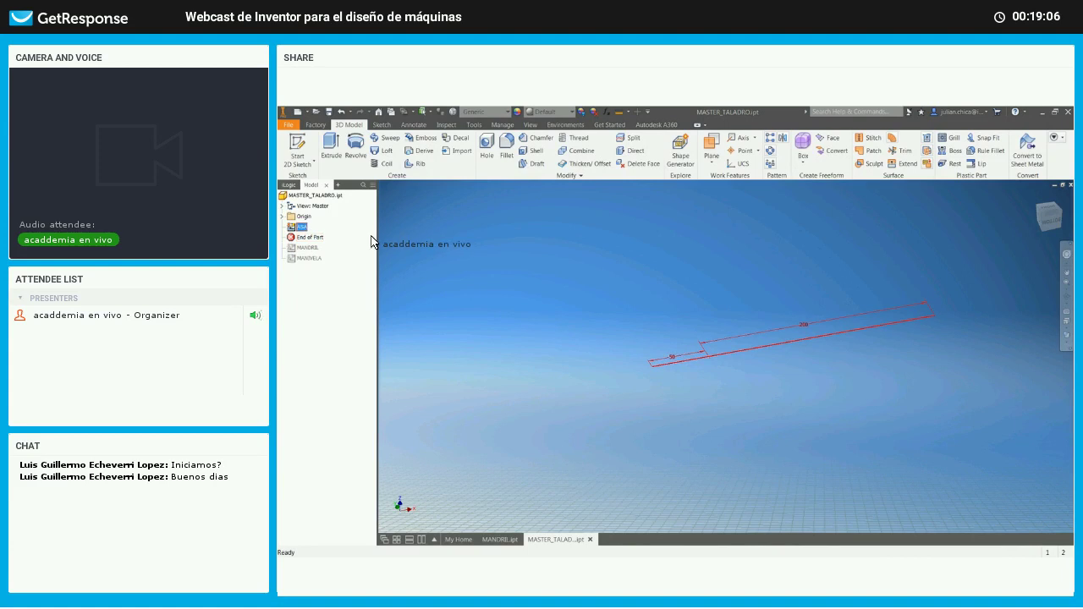
{"action": "right_click", "coordinate": [303, 227]}
{"action": "key", "text": "Escape"}
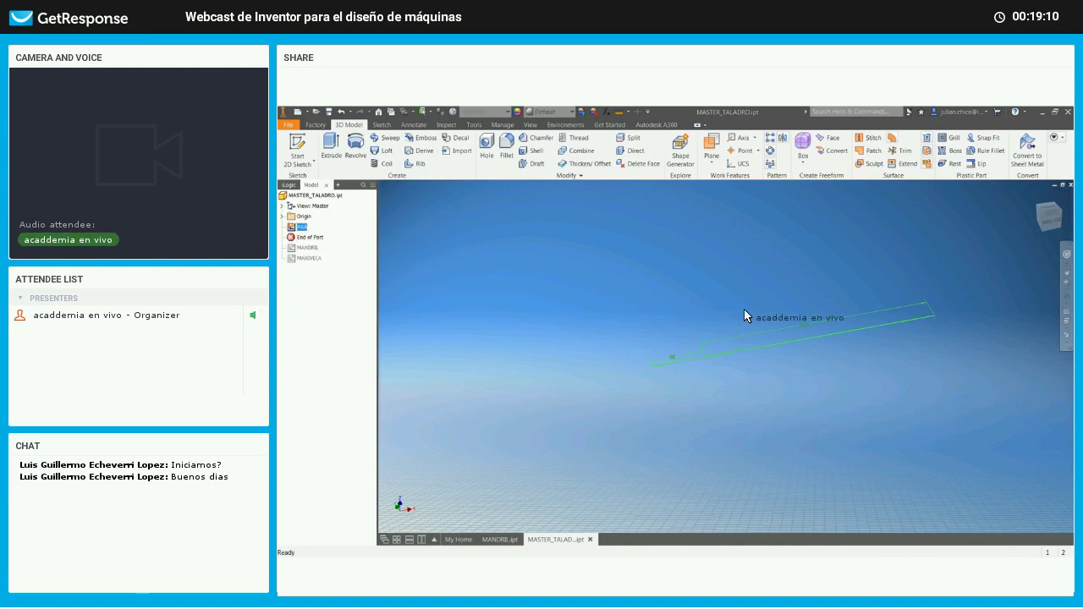
{"action": "key", "text": "shift+F10"}
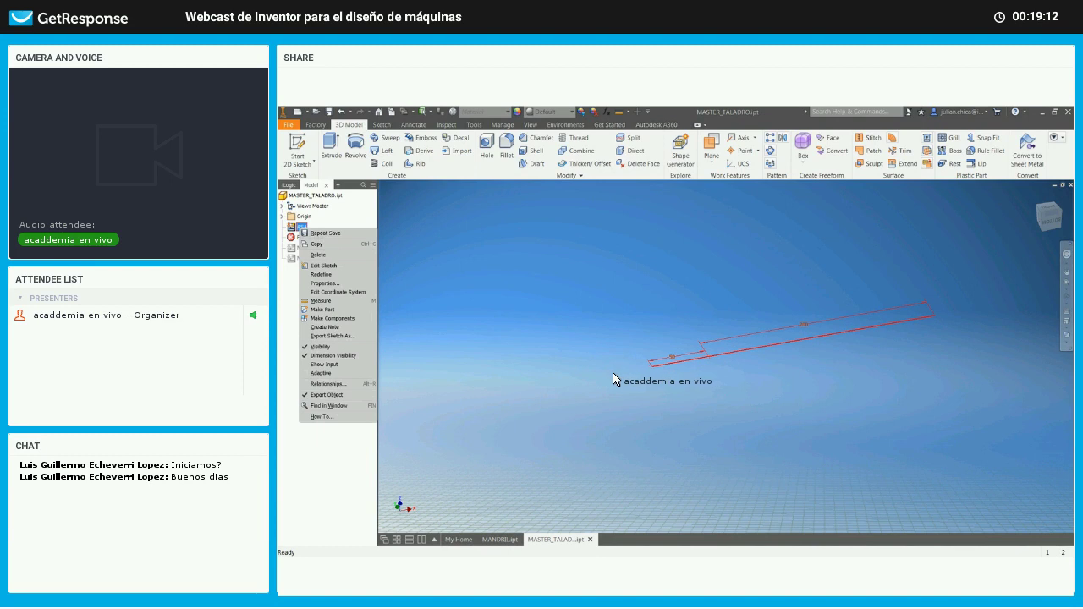
{"action": "key", "text": "Down"}
{"action": "key", "text": "Down"}
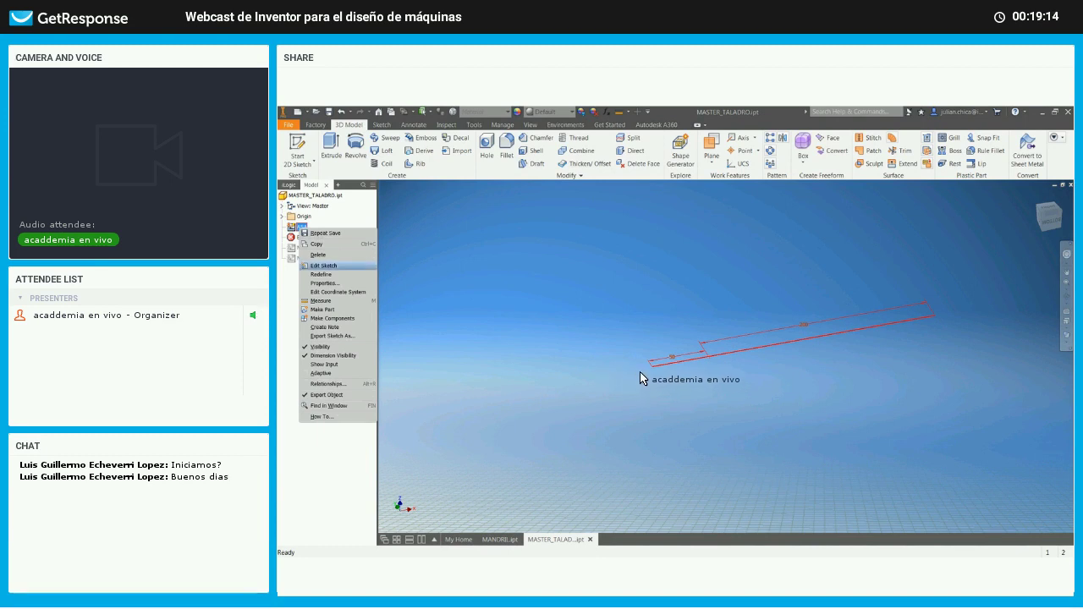
{"action": "key", "text": "Return"}
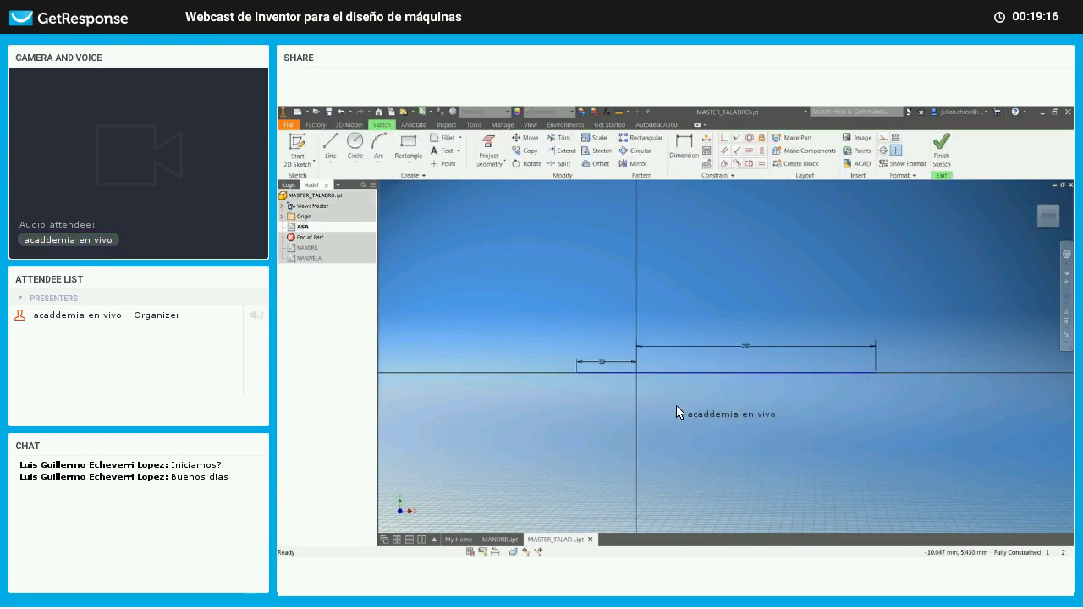
{"action": "left_click", "coordinate": [647, 372]}
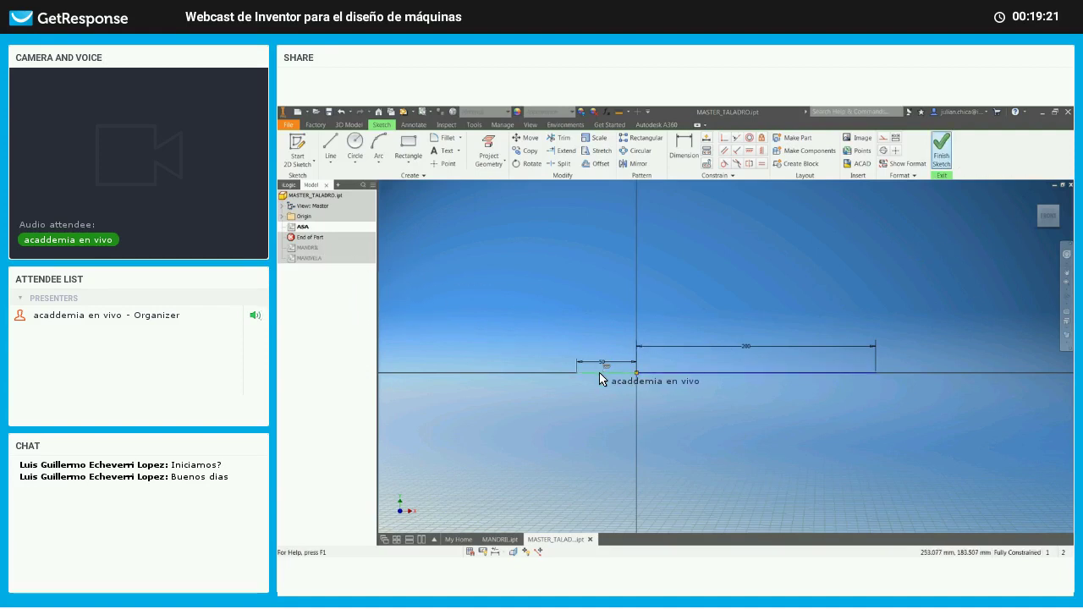
{"action": "right_click_drag", "start_coordinate": [599, 379], "coordinate": [378, 263]}
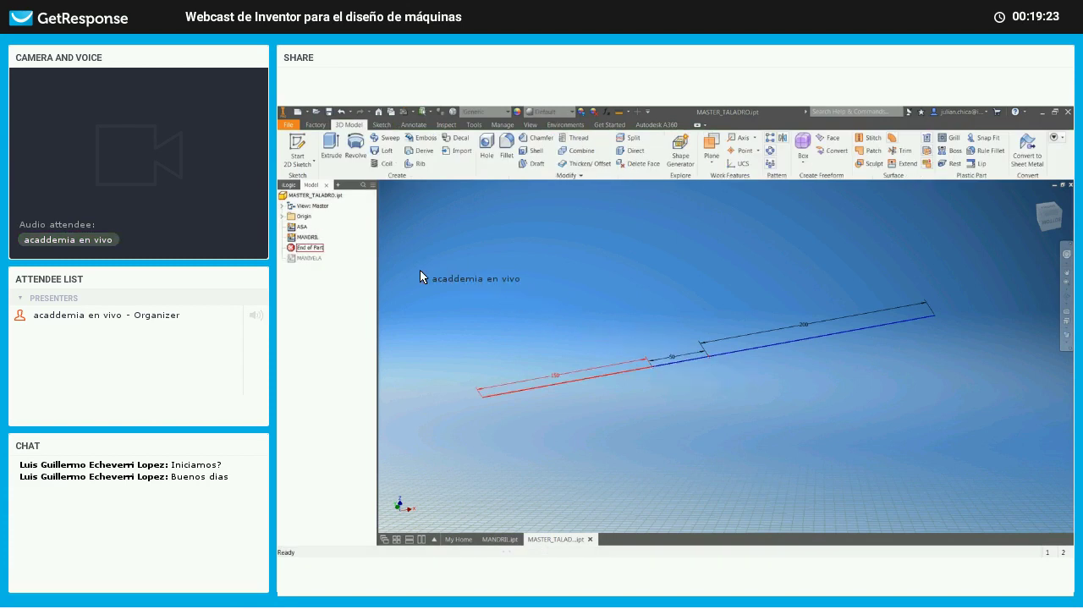
Roll the end-of-part marker forward past MANDRIL and check the MANDRIL sketch's options
{"action": "left_click_drag", "start_coordinate": [310, 237], "coordinate": [314, 253]}
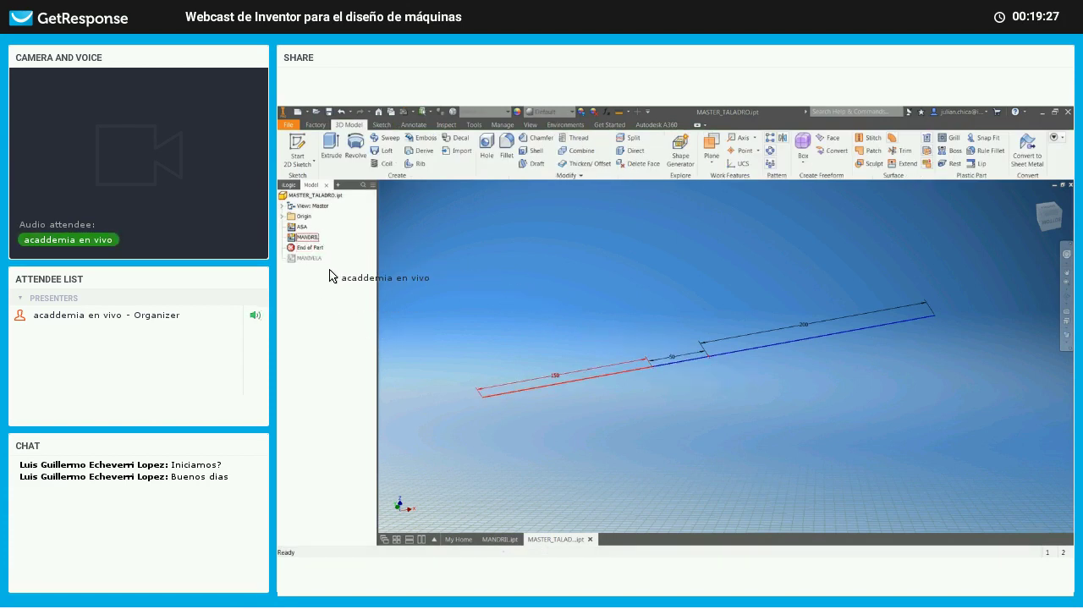
{"action": "right_click", "coordinate": [304, 237]}
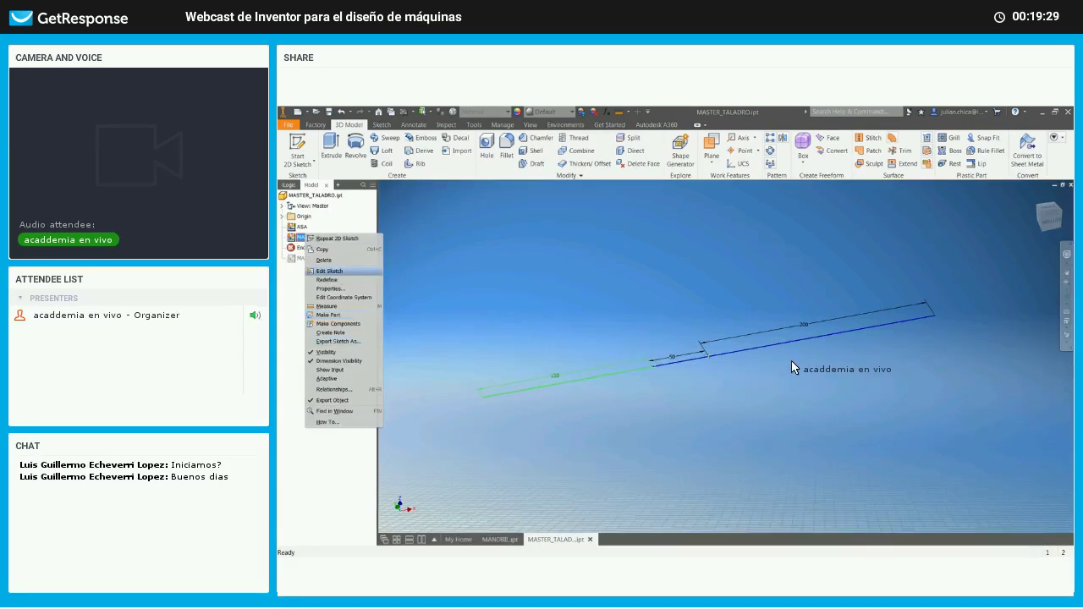
{"action": "left_click", "coordinate": [337, 248]}
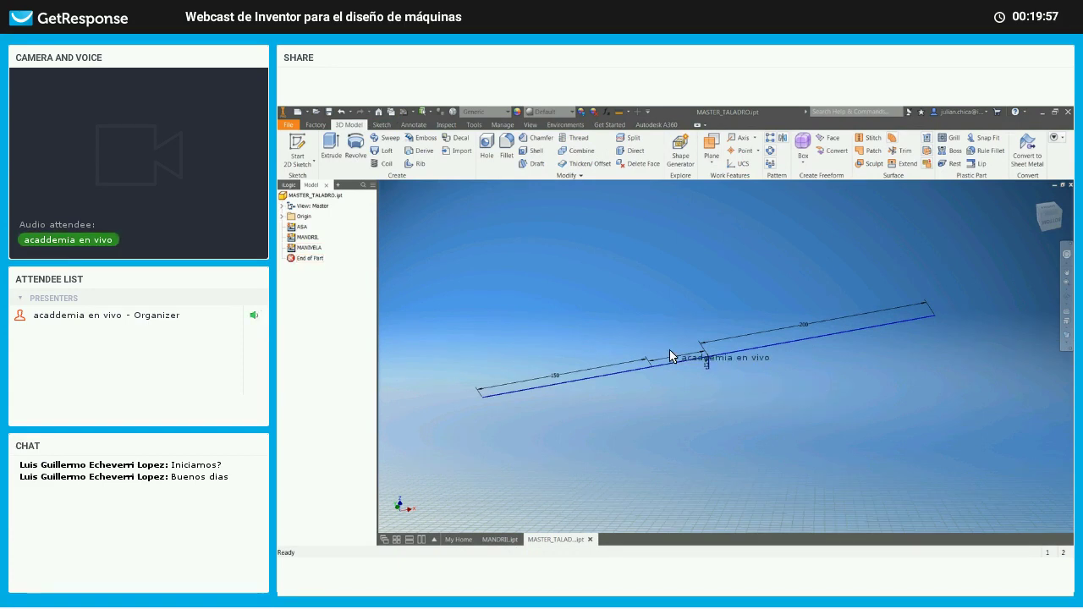
{"action": "scroll", "coordinate": [720, 328], "scroll_direction": "up", "scroll_amount": 2}
{"action": "scroll", "coordinate": [728, 313], "scroll_direction": "up", "scroll_amount": 2}
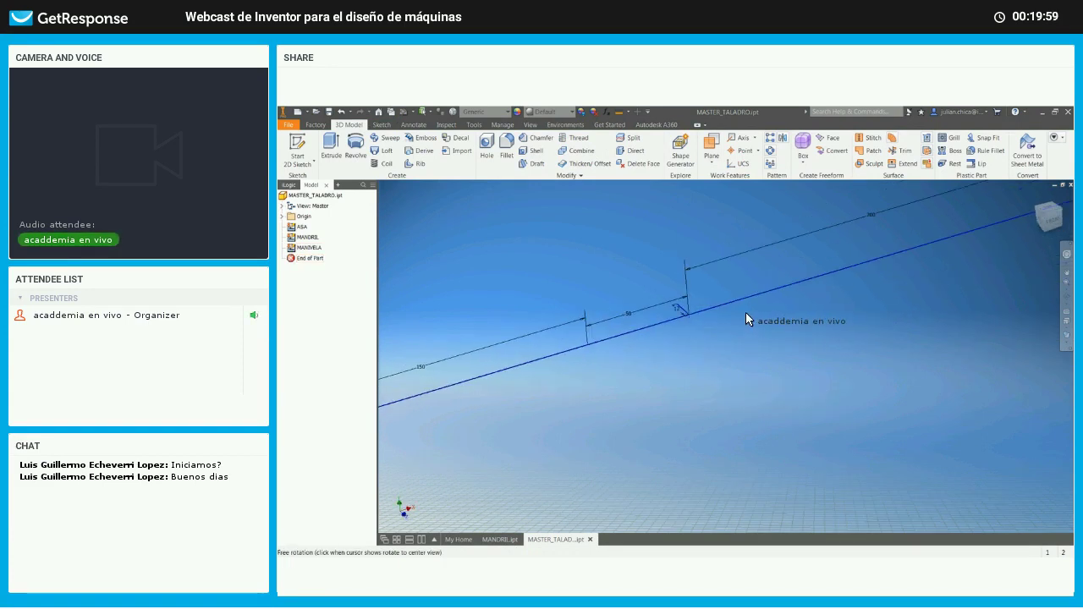
{"action": "scroll", "coordinate": [669, 356], "scroll_direction": "up", "scroll_amount": 2}
{"action": "scroll", "coordinate": [864, 281], "scroll_direction": "up", "scroll_amount": 2}
{"action": "scroll", "coordinate": [734, 301], "scroll_direction": "up", "scroll_amount": 2}
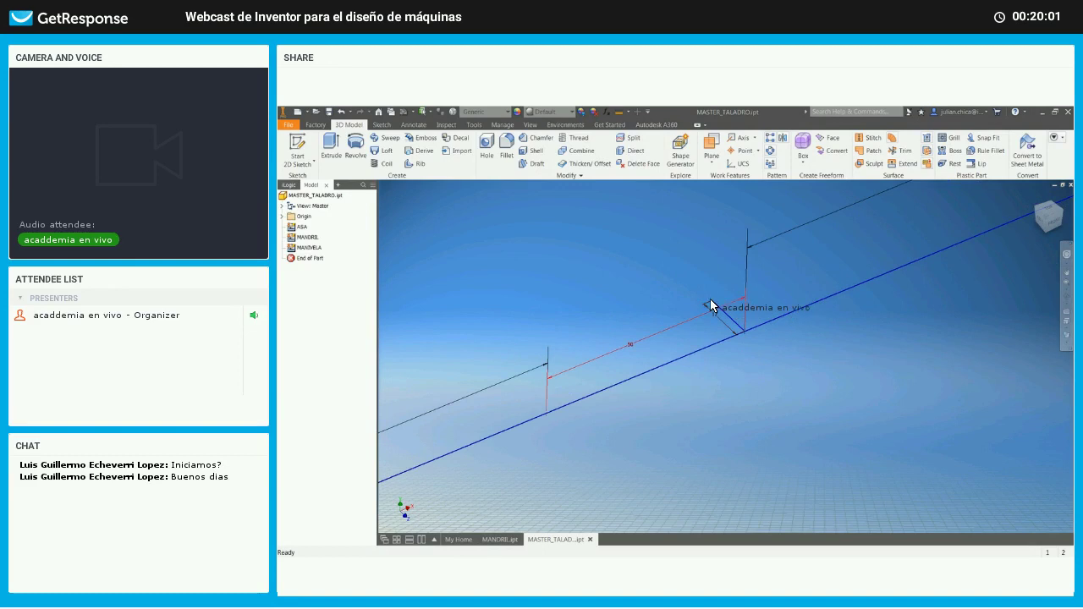
{"action": "scroll", "coordinate": [745, 331], "scroll_direction": "up", "scroll_amount": 2}
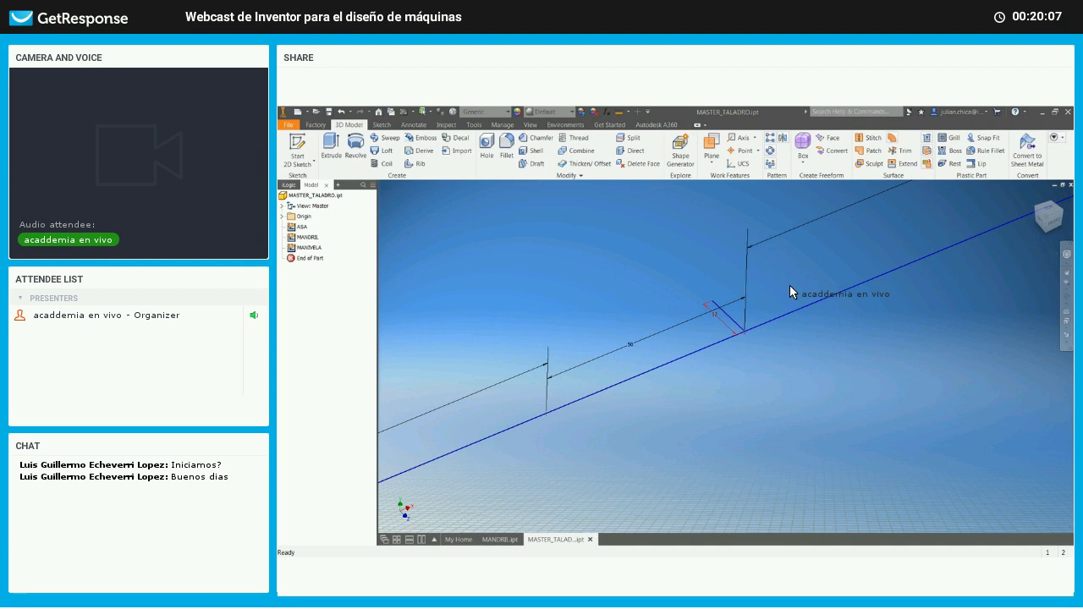
{"action": "scroll", "coordinate": [710, 326], "scroll_direction": "up", "scroll_amount": 4}
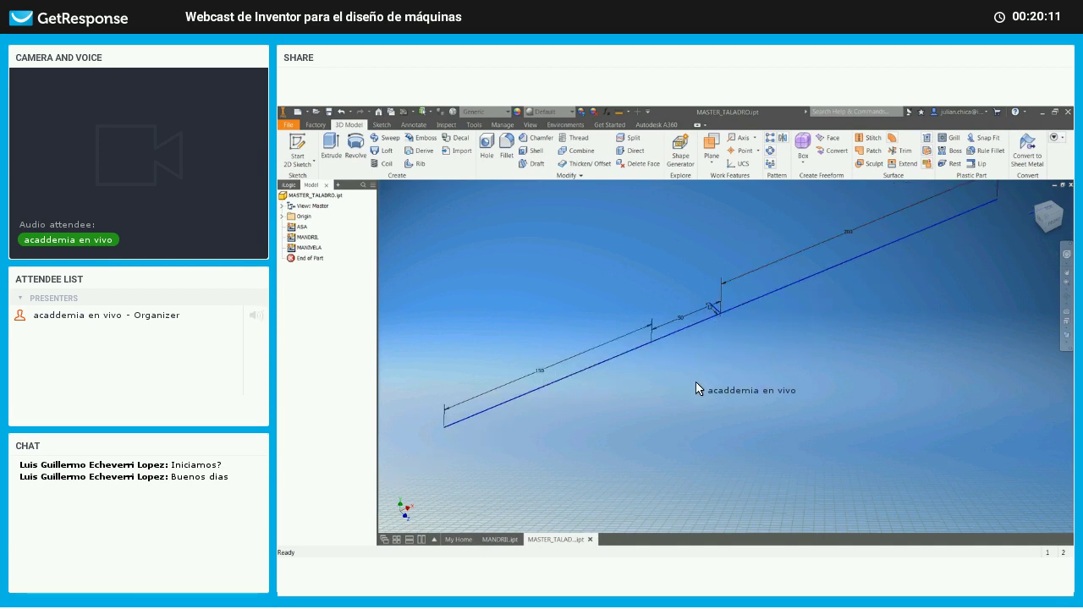
{"action": "scroll", "coordinate": [692, 384], "scroll_direction": "down", "scroll_amount": 2}
{"action": "scroll", "coordinate": [698, 389], "scroll_direction": "up", "scroll_amount": 2}
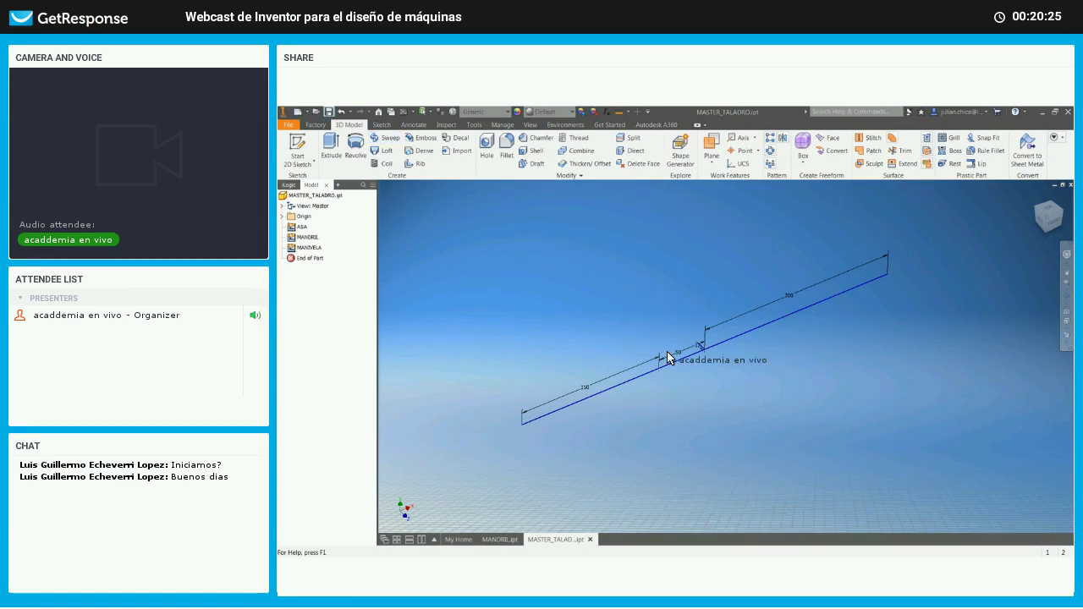
Create Assembly3 from the metric Standard (mm).iam template and start saving it
{"action": "key", "text": "ctrl+n"}
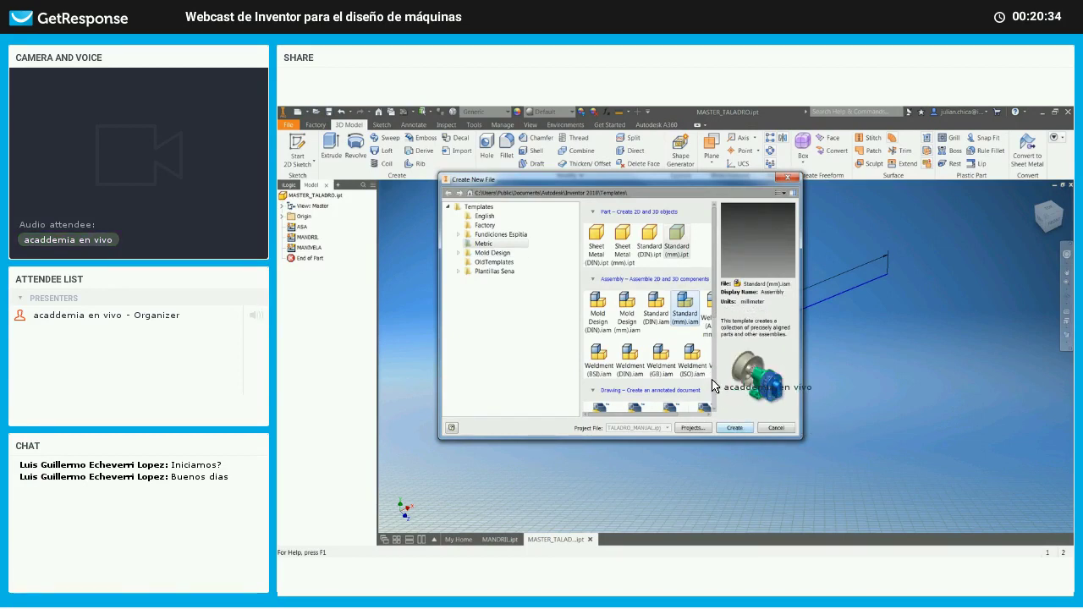
{"action": "double_click", "coordinate": [685, 304]}
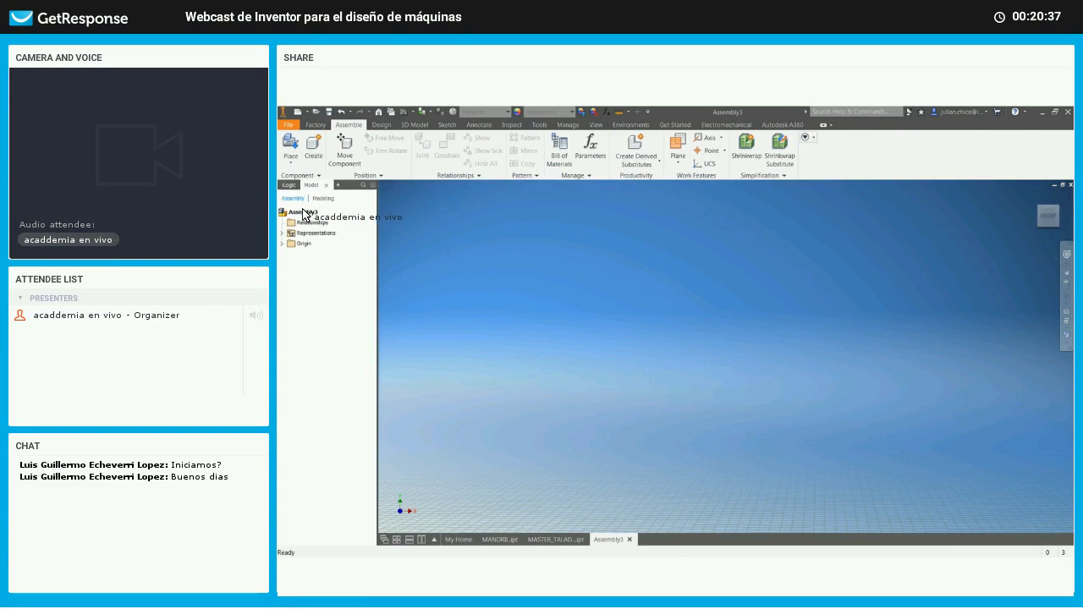
{"action": "right_click", "coordinate": [303, 213]}
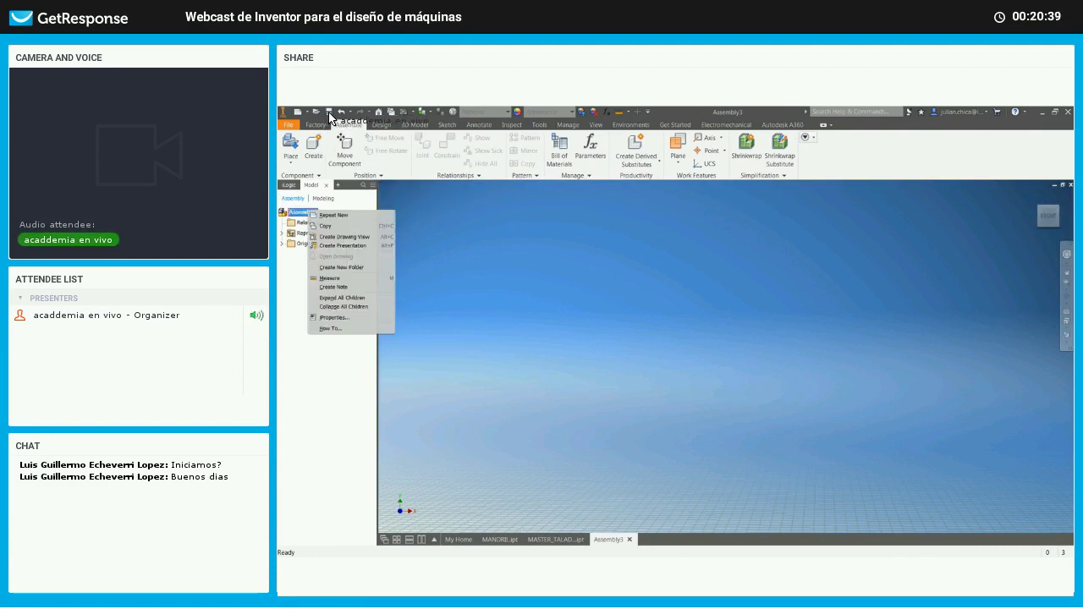
{"action": "left_click", "coordinate": [555, 491]}
{"action": "key", "text": "ctrl+s"}
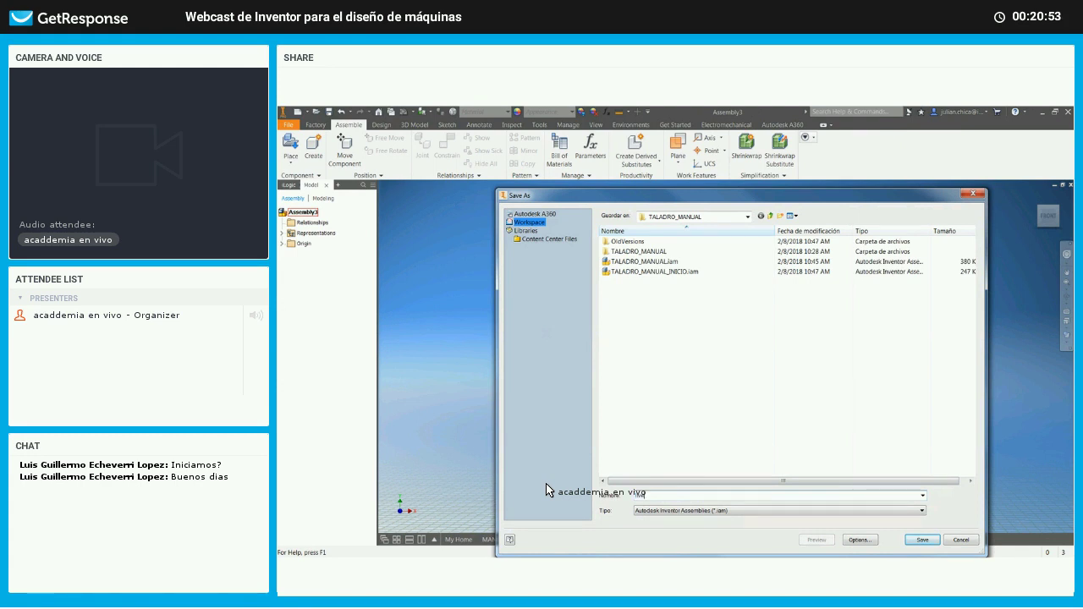
Save the new assembly under the file name LIVE_TALADRO
{"action": "key", "text": "BackSpace"}
{"action": "key", "text": "BackSpace"}
{"action": "type", "text": "LIVE_TALA"}
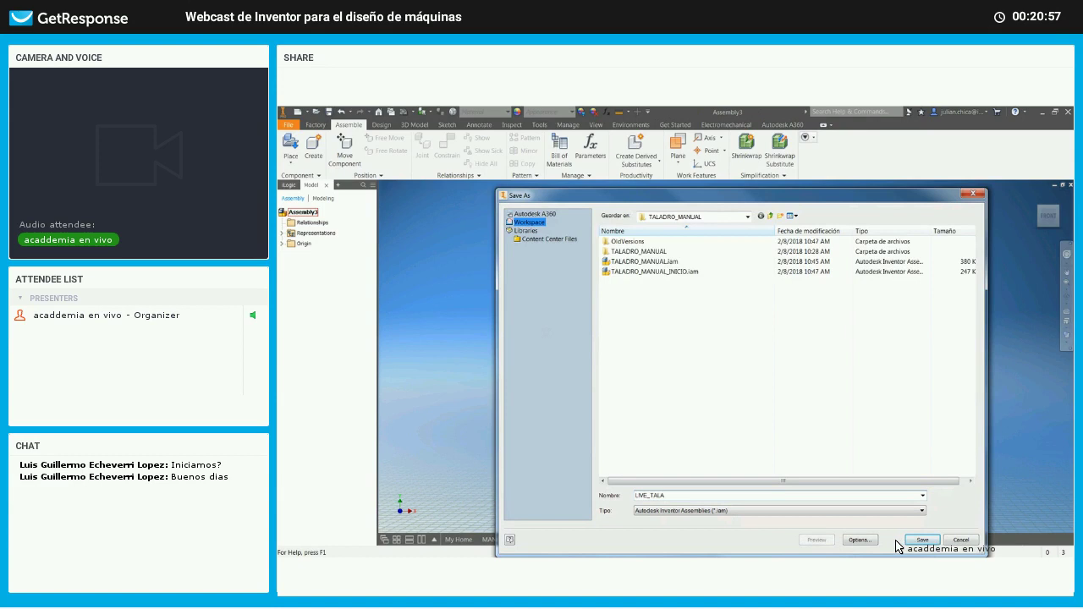
{"action": "type", "text": "DRO"}
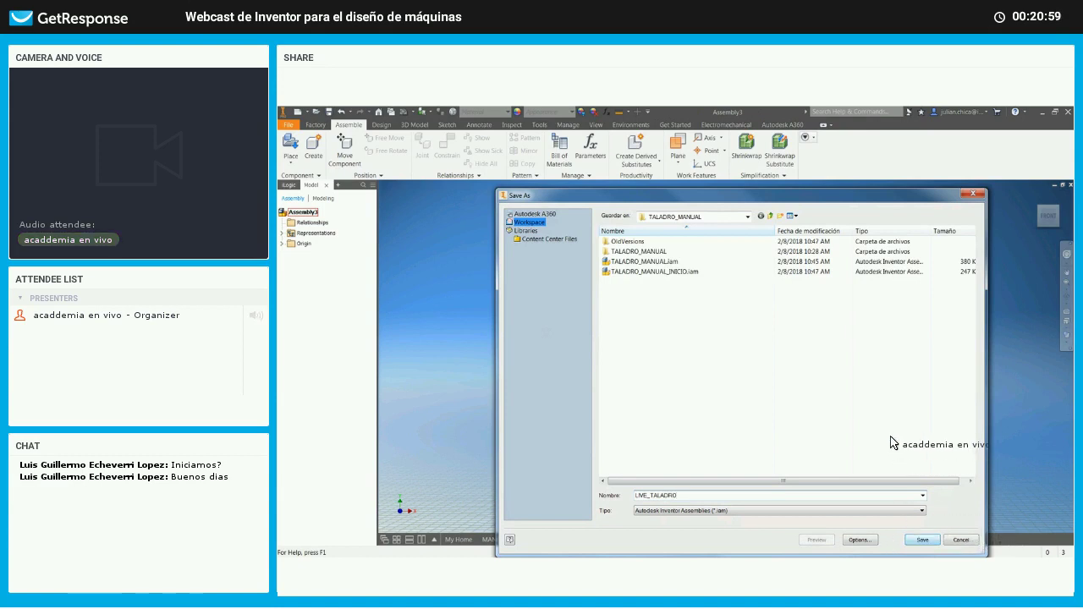
{"action": "key", "text": "ctrl+a"}
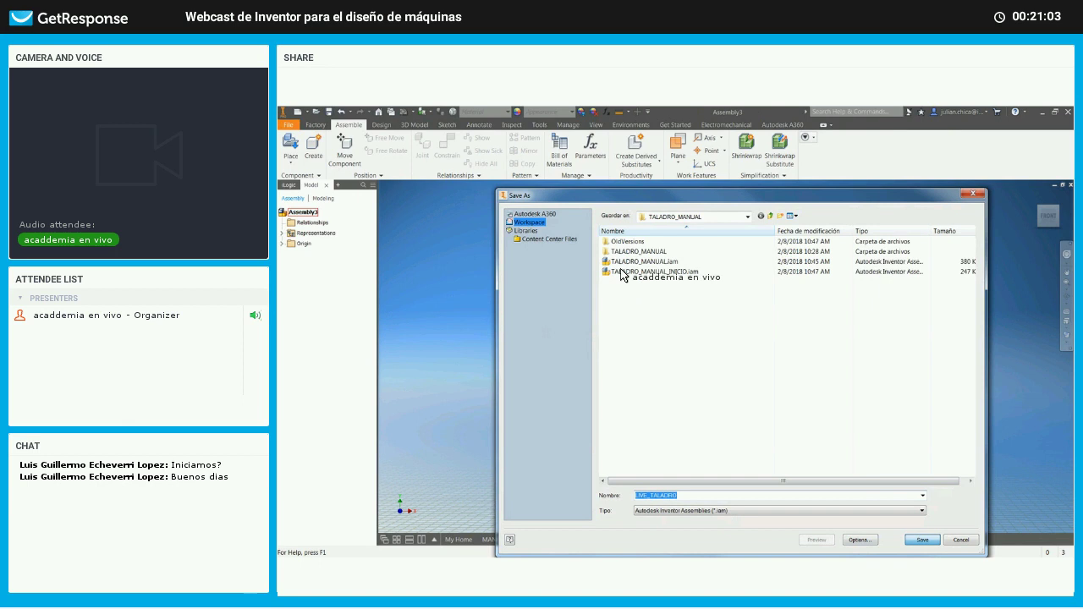
{"action": "key", "text": "Return"}
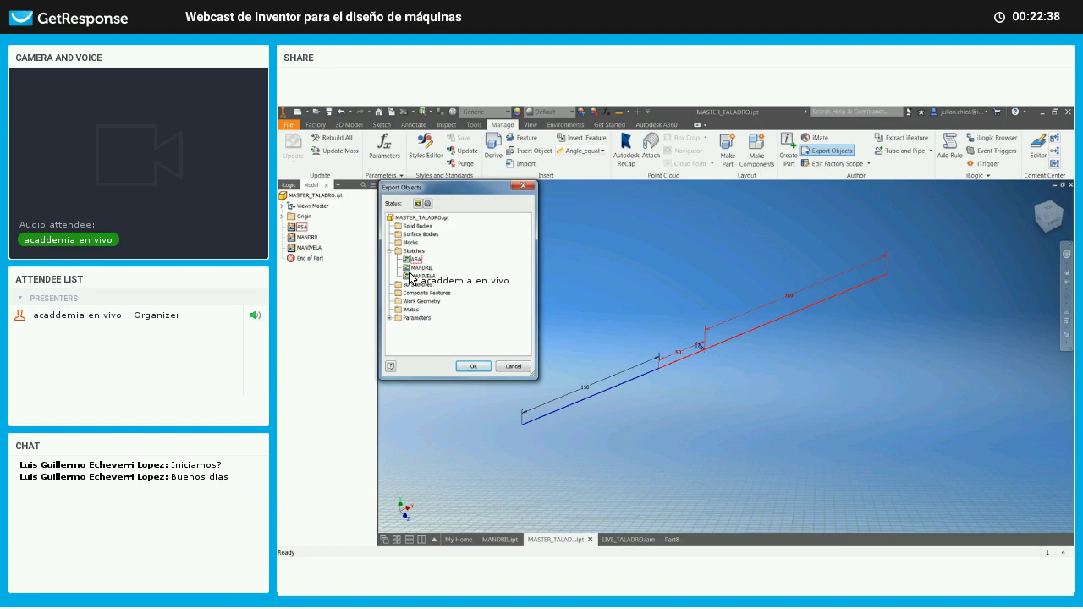
Tick MASTER_TALADRO's sketches for export, clear the selection, and close Export Objects
{"action": "left_click", "coordinate": [420, 217]}
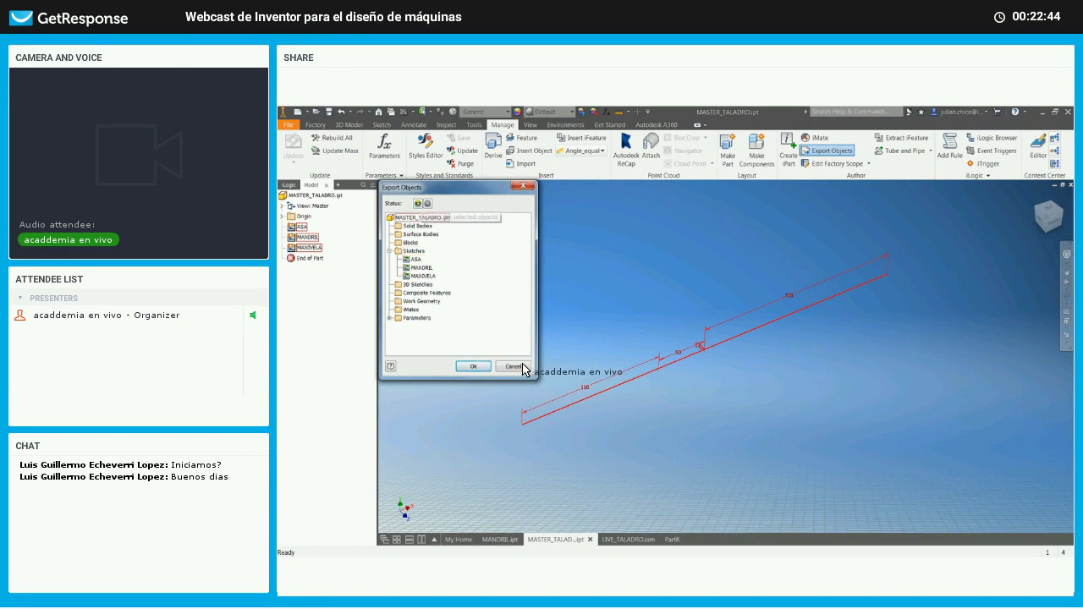
{"action": "left_click", "coordinate": [617, 302]}
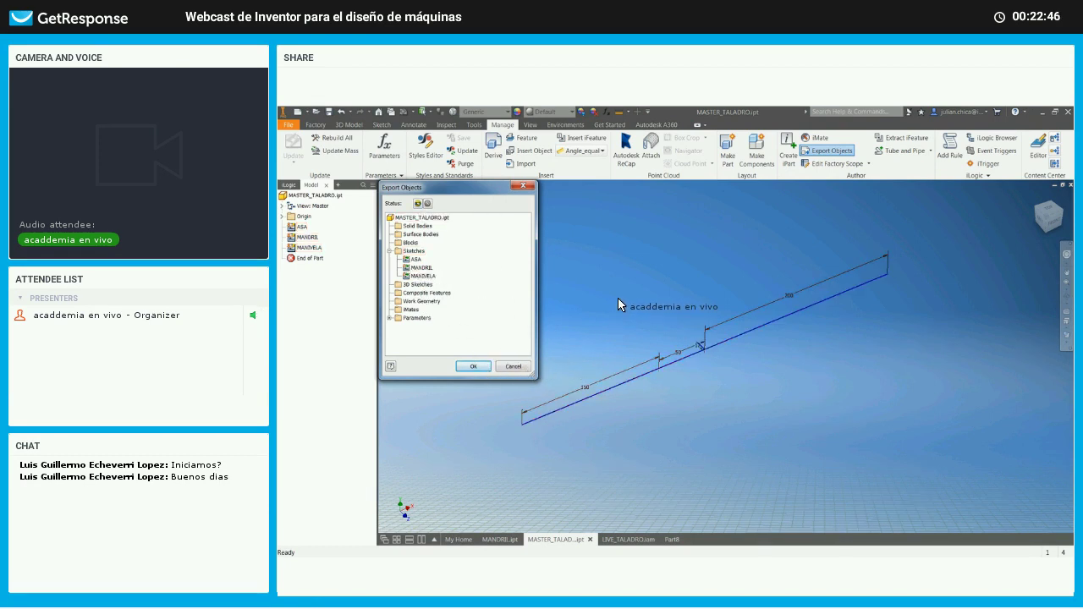
{"action": "key", "text": "Escape"}
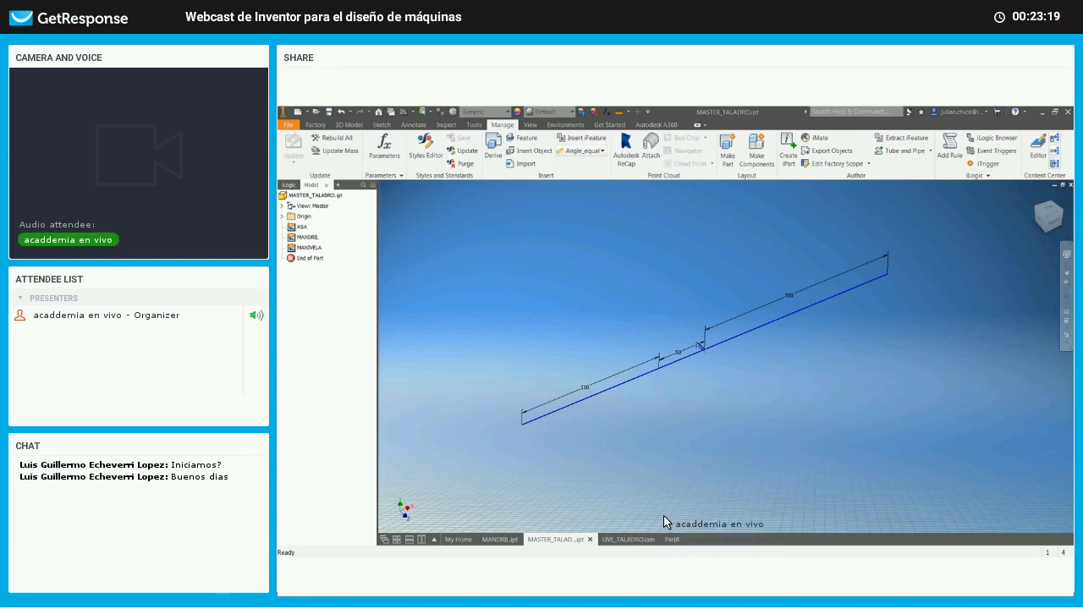
Create a new empty part document, Part8
{"action": "scroll", "coordinate": [536, 261], "scroll_direction": "up", "scroll_amount": 1}
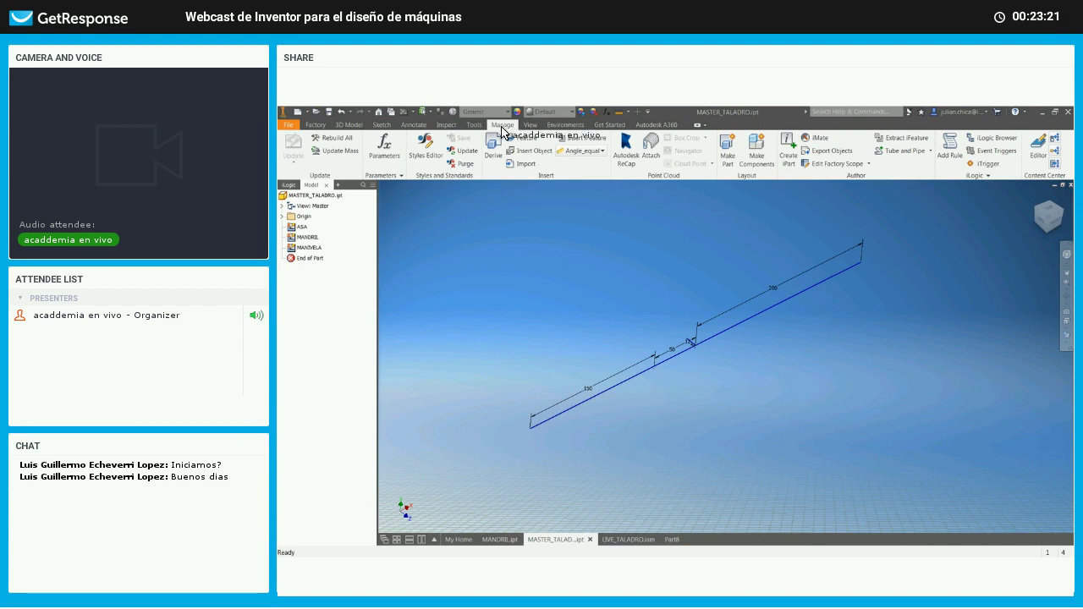
{"action": "key", "text": "ctrl+Tab"}
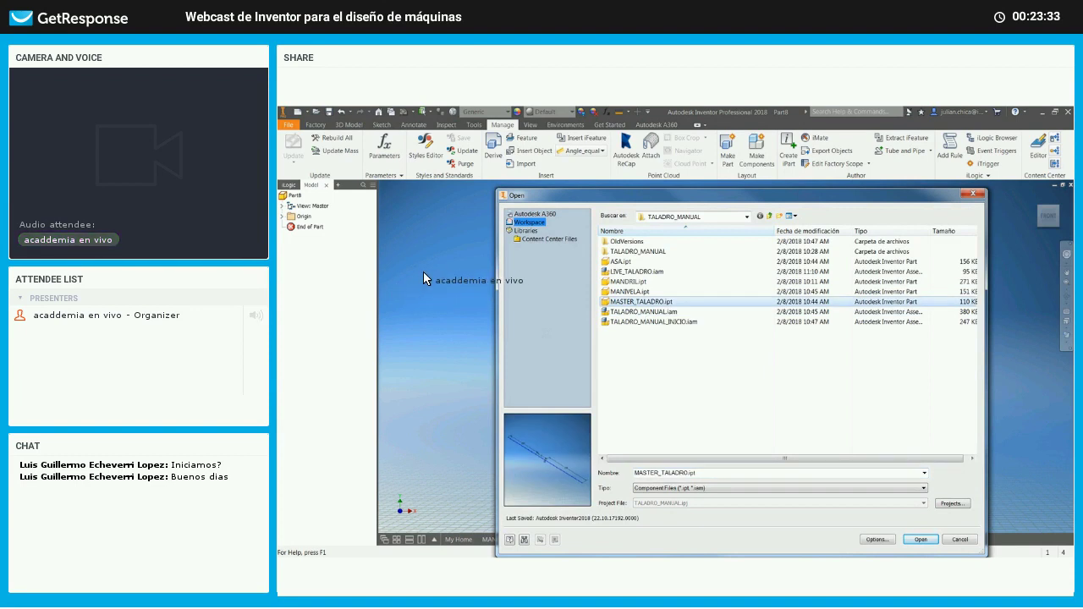
Derive MASTER_TALADRO.ipt into Part8, bringing in only the ASA sketch
{"action": "key", "text": "Return"}
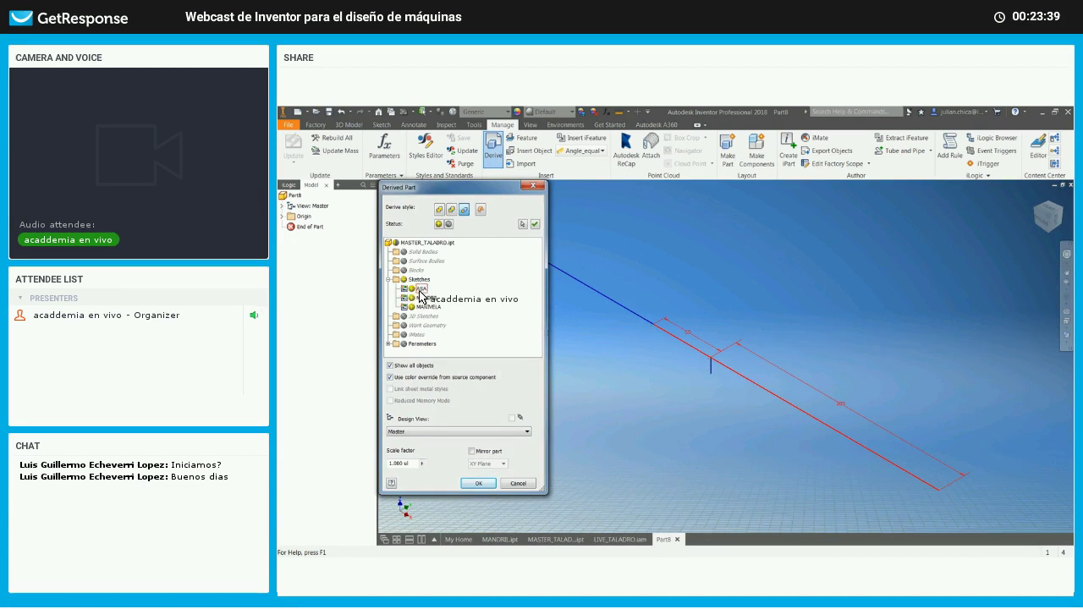
{"action": "left_click", "coordinate": [423, 289]}
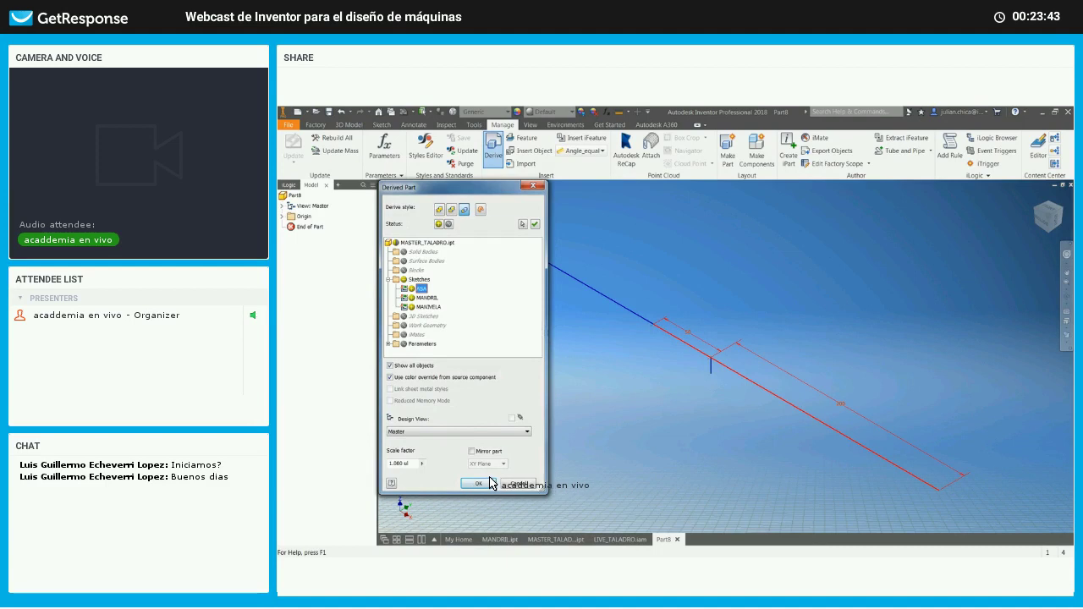
{"action": "left_click", "coordinate": [427, 307]}
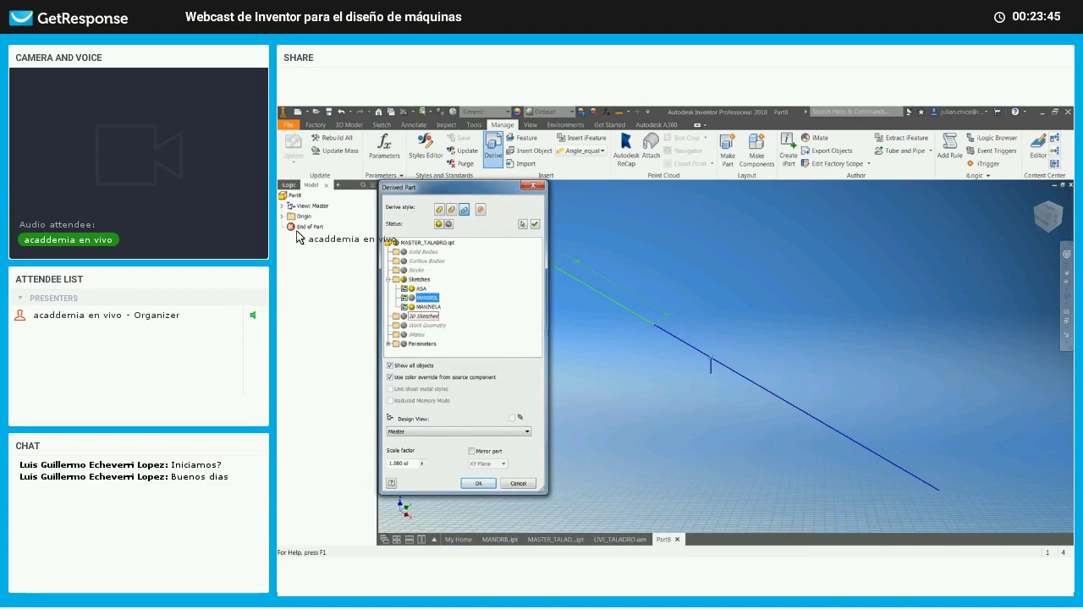
{"action": "key", "text": "Return"}
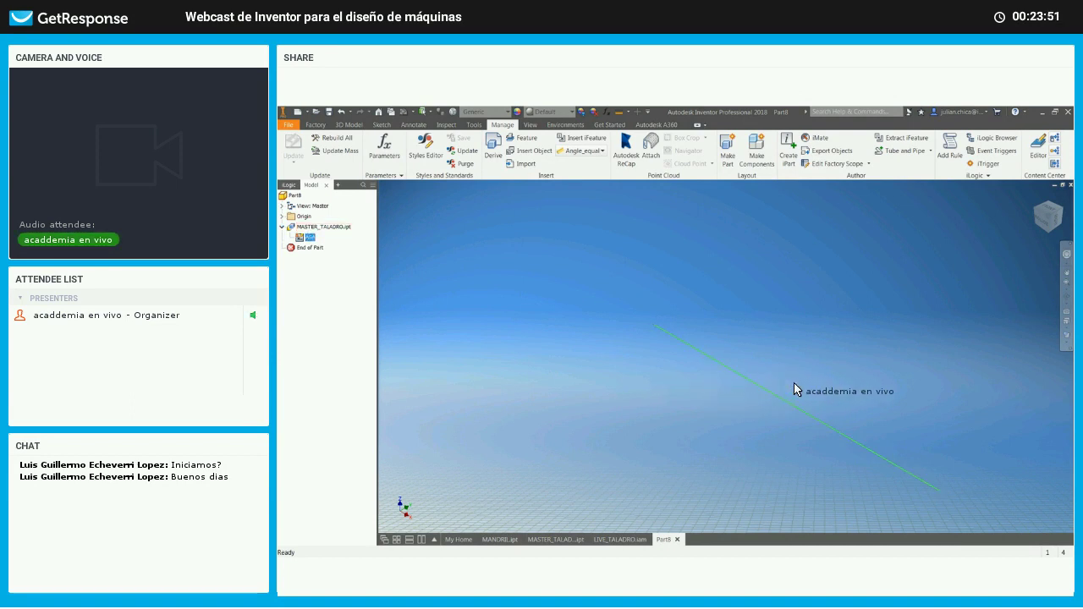
Orbit around the derived ASA line and start a new 2D sketch from the viewport menu
{"action": "mouse_move", "coordinate": [737, 220]}
{"action": "middle_mouse_down", "text": "shift"}
{"action": "mouse_move", "coordinate": [743, 245]}
{"action": "mouse_move", "coordinate": [732, 257]}
{"action": "middle_mouse_up", "text": "shift"}
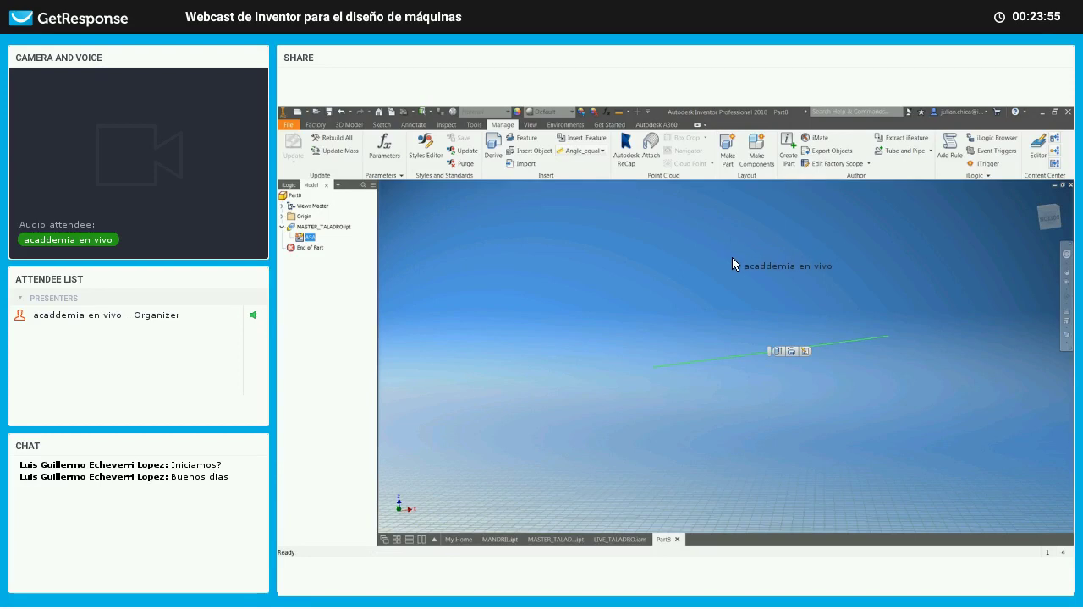
{"action": "right_click", "coordinate": [732, 258]}
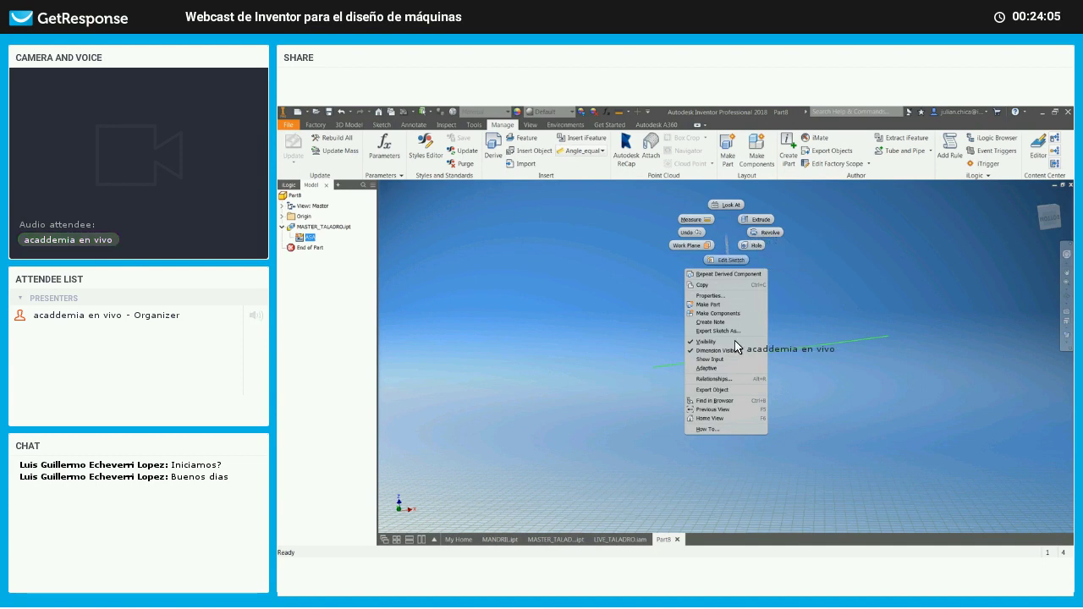
{"action": "left_click", "coordinate": [691, 295]}
{"action": "right_click", "coordinate": [688, 289]}
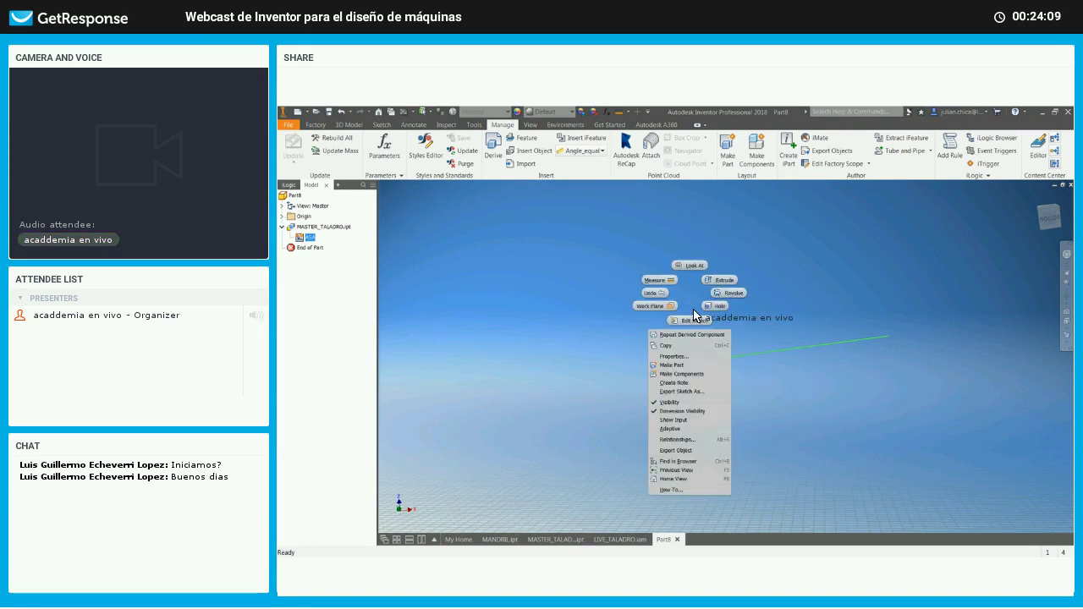
{"action": "left_click", "coordinate": [693, 314]}
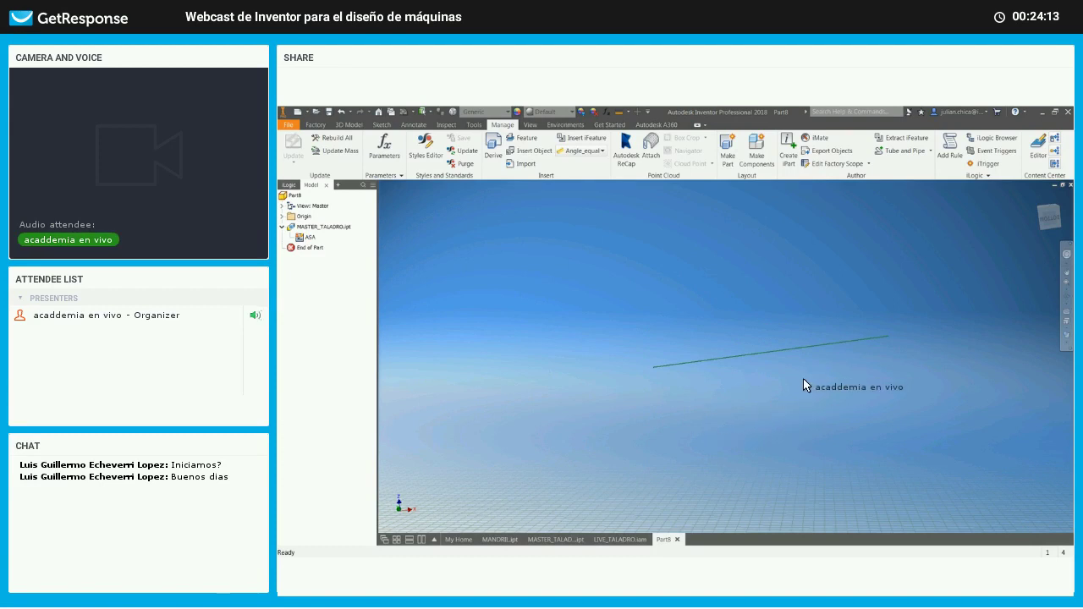
{"action": "right_click", "coordinate": [688, 291]}
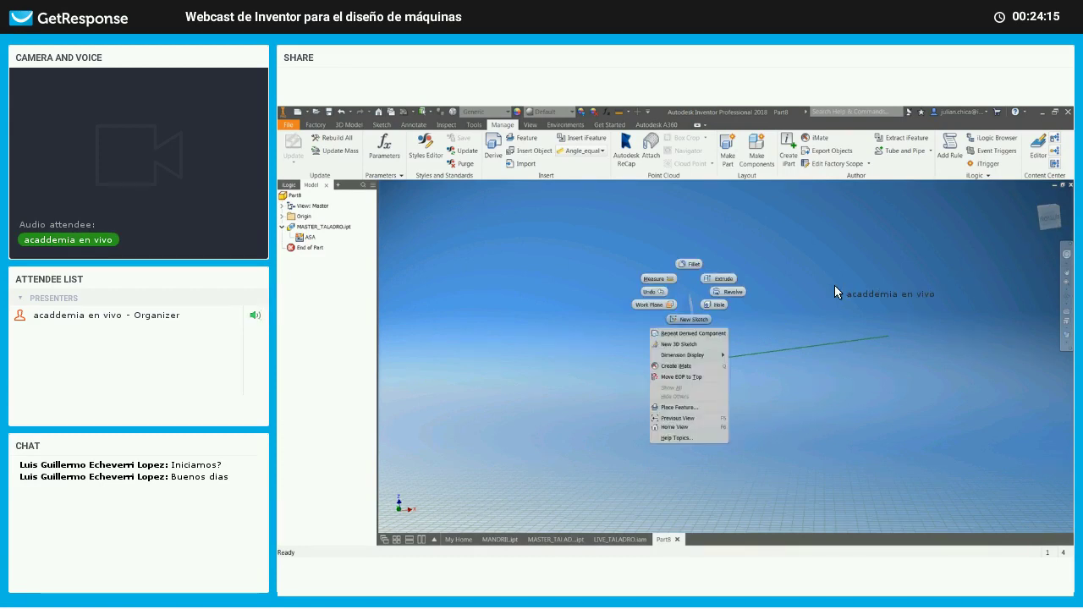
{"action": "left_click", "coordinate": [791, 298]}
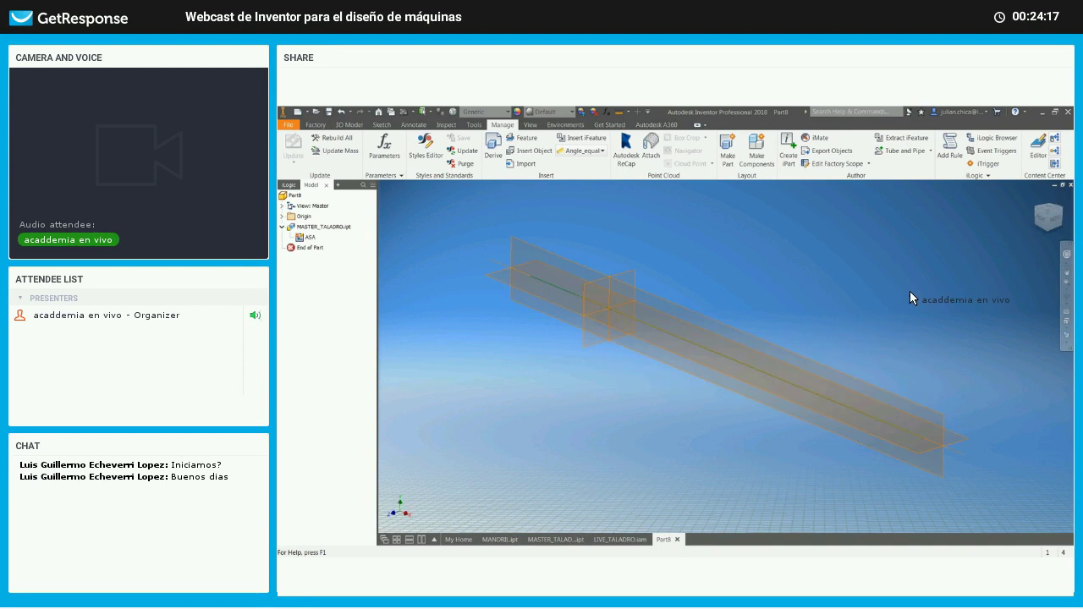
Orbit to the origin planes and place Sketch2 on the XY plane
{"action": "left_click", "coordinate": [1039, 217]}
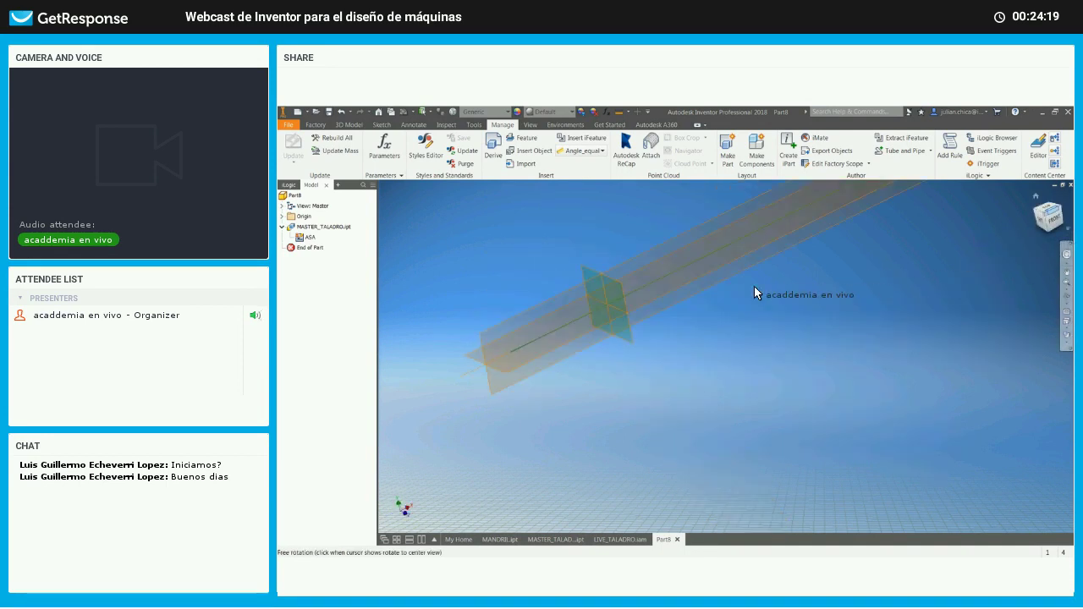
{"action": "left_click_drag", "start_coordinate": [662, 269], "coordinate": [663, 282]}
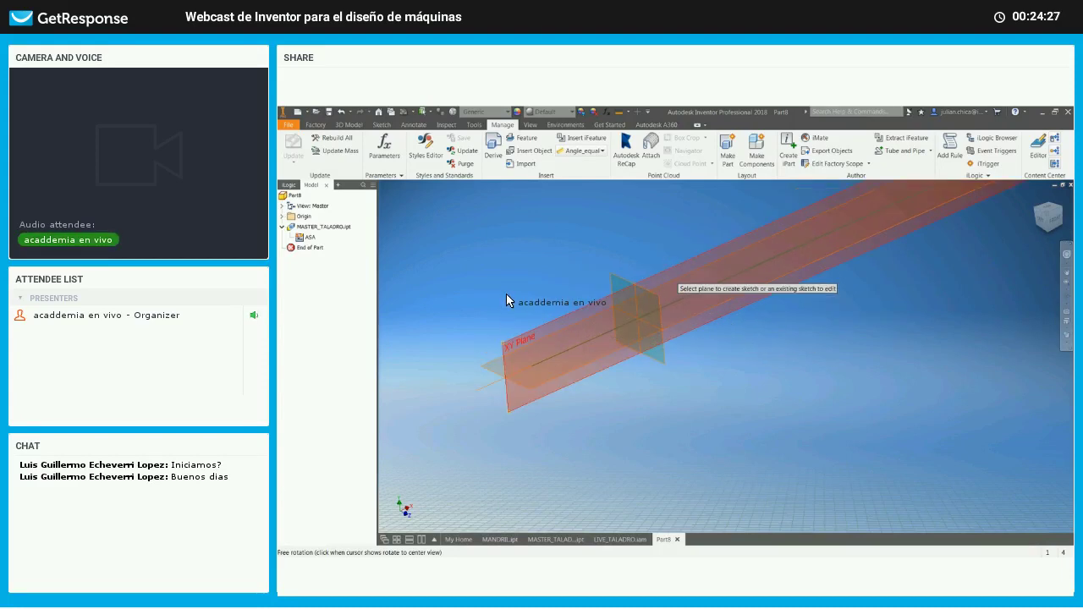
{"action": "left_click", "coordinate": [560, 289]}
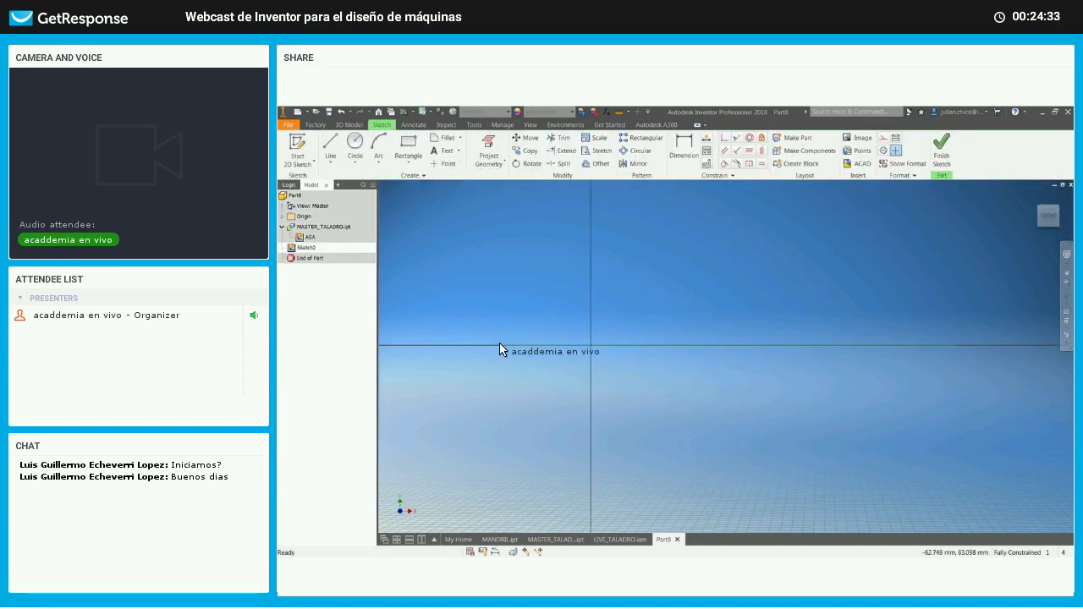
Project the existing ASA geometry into Sketch2, cancel projection, and return to the Line tool
{"action": "key", "text": "l"}
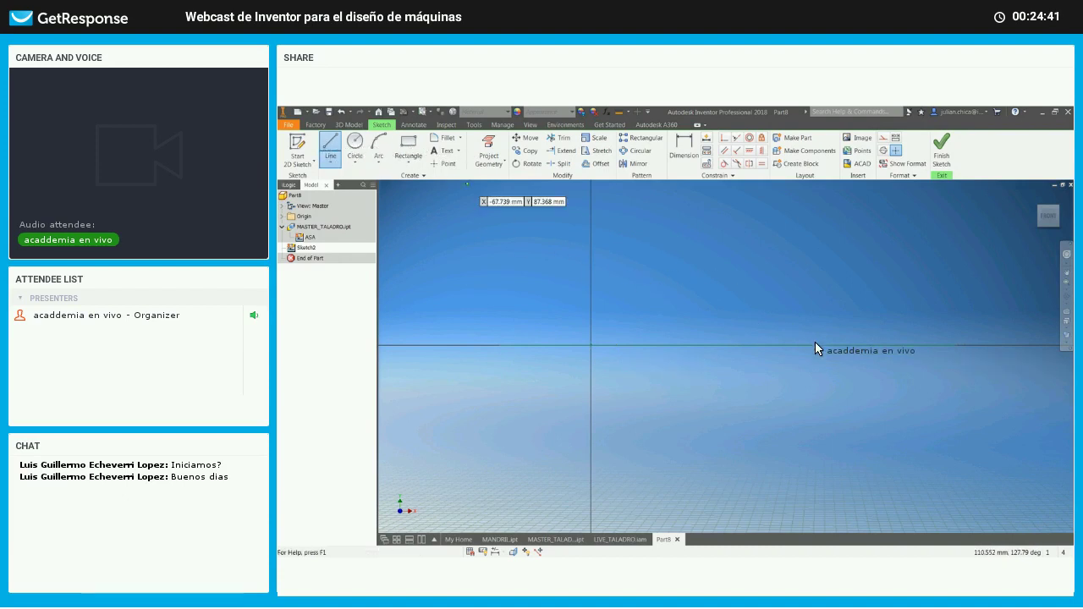
{"action": "key", "text": "a"}
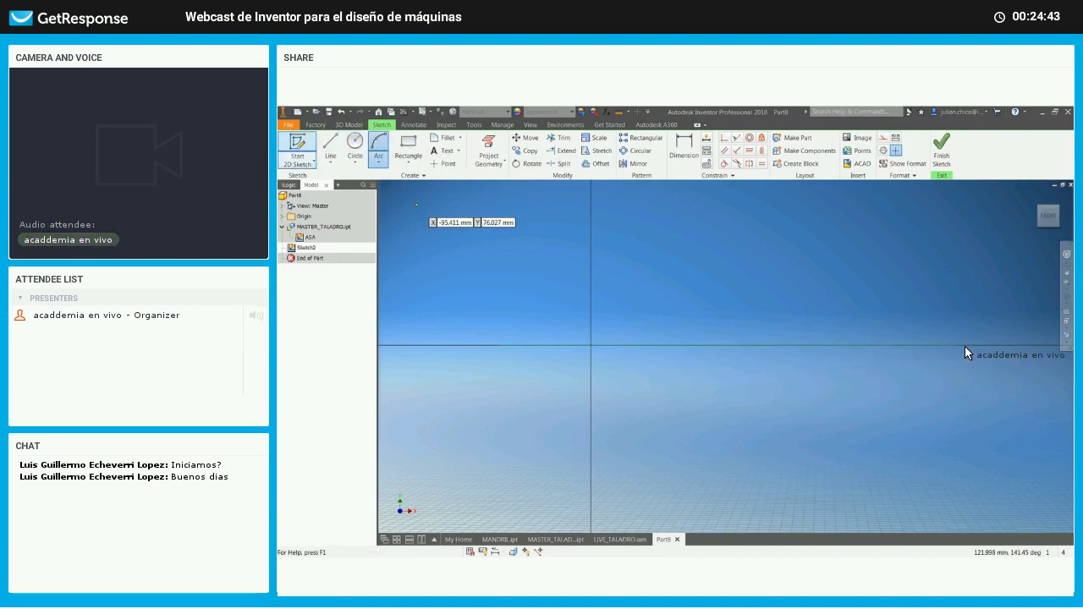
{"action": "key", "text": "l"}
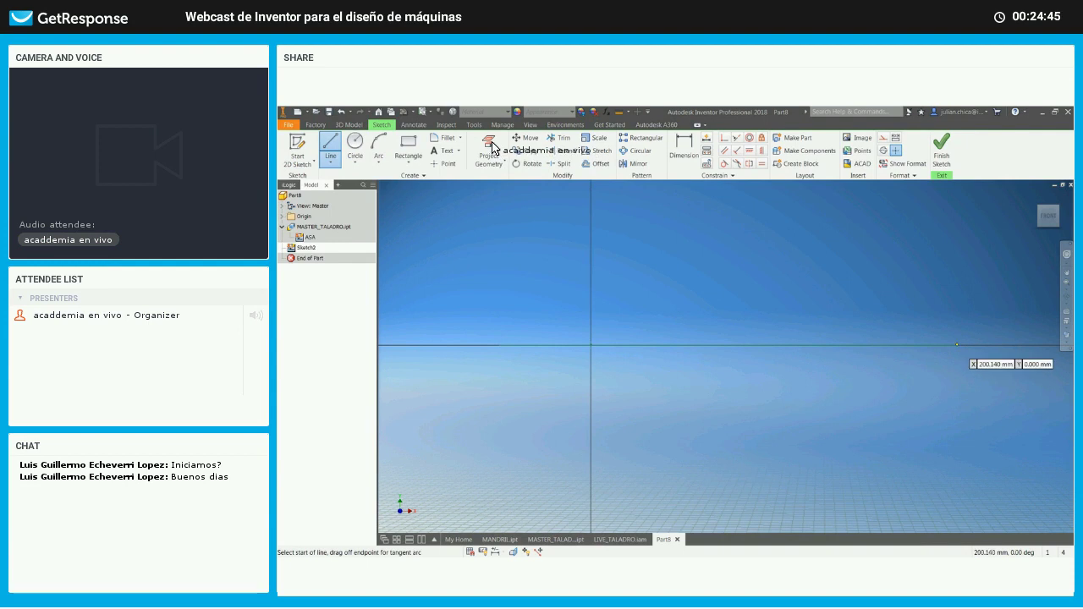
{"action": "left_click", "coordinate": [493, 147]}
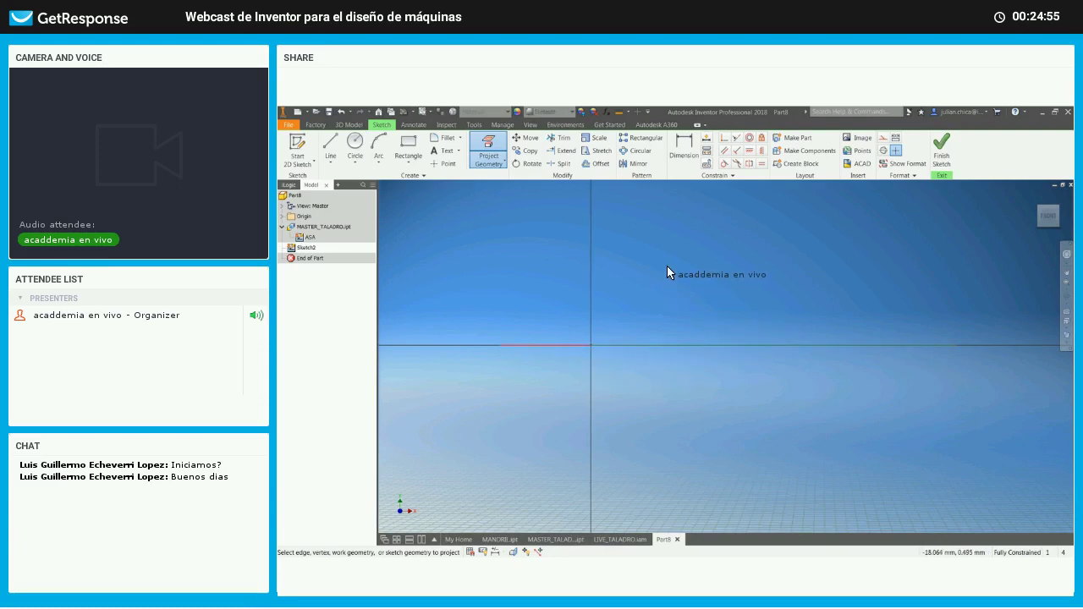
{"action": "right_click", "coordinate": [424, 190]}
{"action": "key", "text": "Escape"}
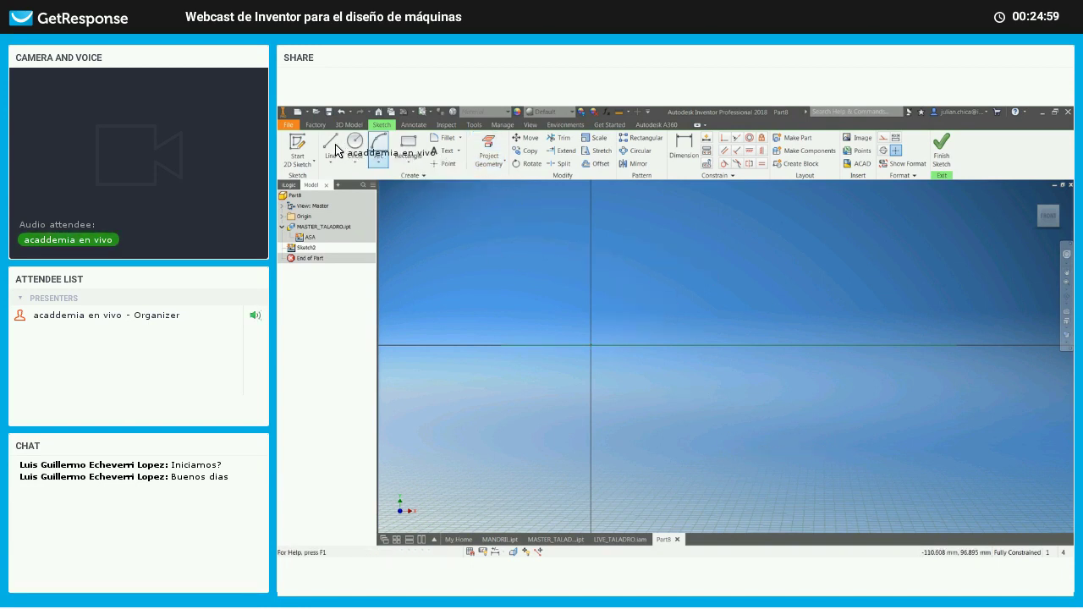
{"action": "key", "text": "l"}
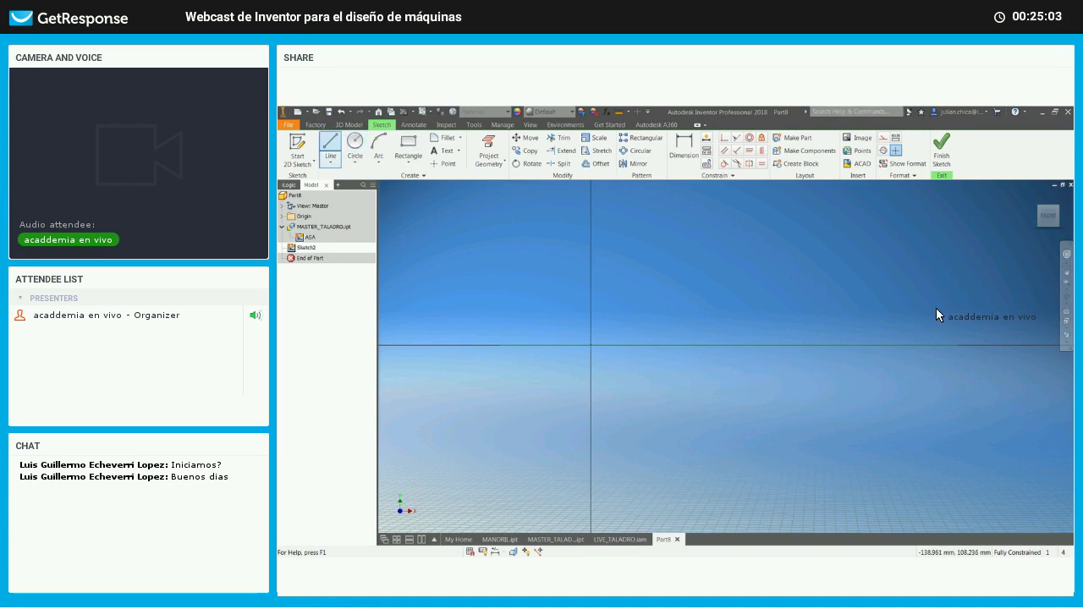
Draw a line from the horizontal axis near 198 mm with a tangent arc pulled left
{"action": "key", "text": "p"}
{"action": "key", "text": "l"}
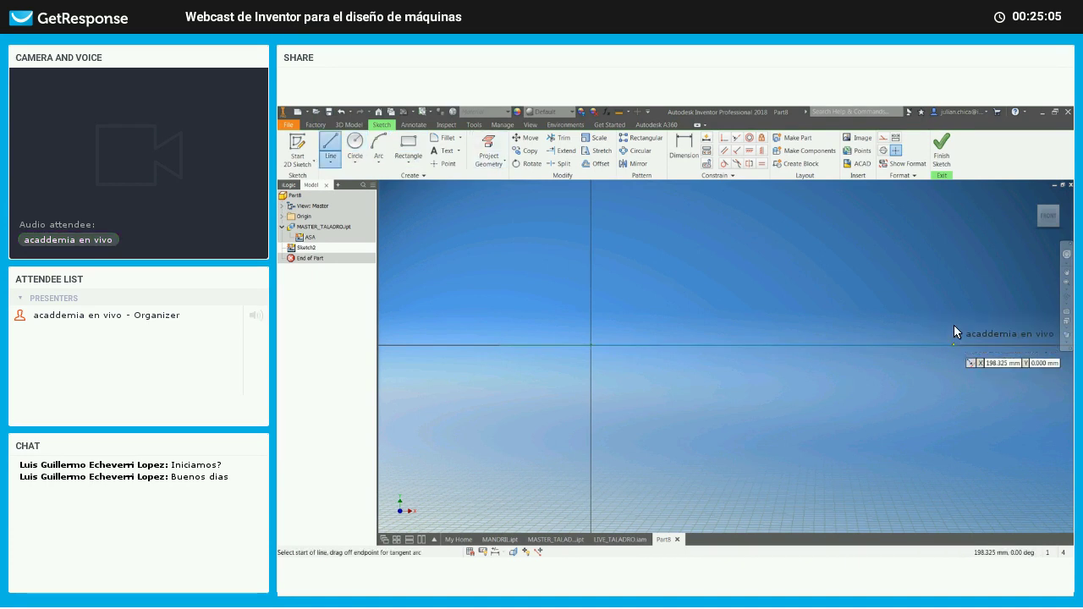
{"action": "left_click", "coordinate": [958, 338]}
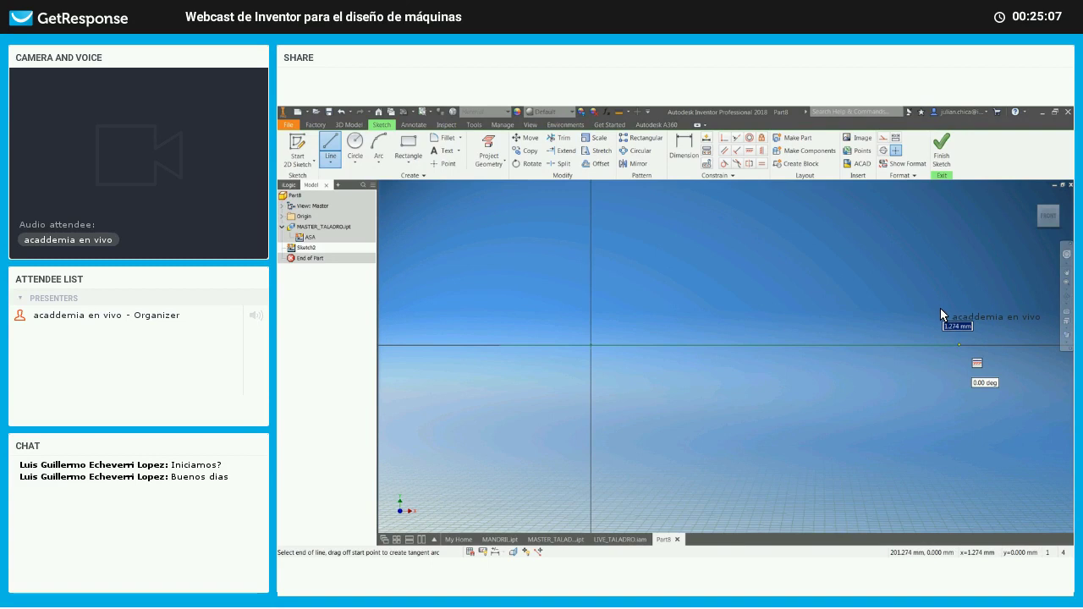
{"action": "left_click_drag", "start_coordinate": [958, 344], "coordinate": [827, 310]}
{"action": "mouse_move", "coordinate": [921, 310]}
{"action": "left_mouse_down"}
{"action": "mouse_move", "coordinate": [785, 301]}
{"action": "mouse_move", "coordinate": [857, 327]}
{"action": "mouse_move", "coordinate": [897, 308]}
{"action": "left_mouse_up"}
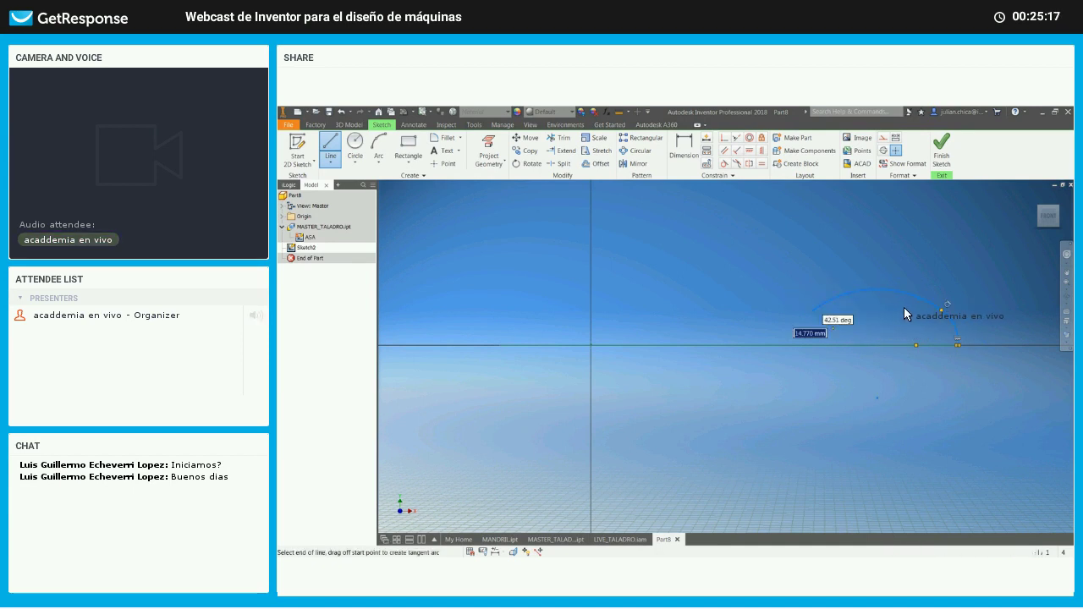
{"action": "right_click", "coordinate": [901, 309]}
{"action": "left_click", "coordinate": [914, 345]}
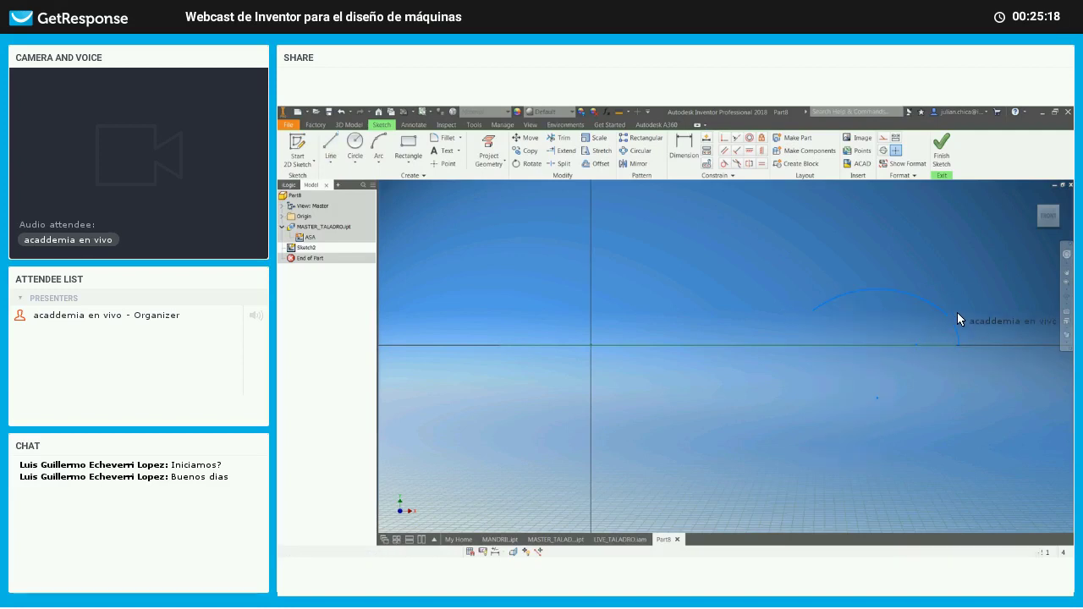
Reshape the arc, then delete it with its helper lines and fully constrain the horizontal line
{"action": "mouse_move", "coordinate": [977, 285]}
{"action": "left_mouse_down"}
{"action": "mouse_move", "coordinate": [952, 307]}
{"action": "mouse_move", "coordinate": [954, 343]}
{"action": "left_mouse_up"}
{"action": "right_click", "coordinate": [957, 345]}
{"action": "left_click", "coordinate": [957, 345]}
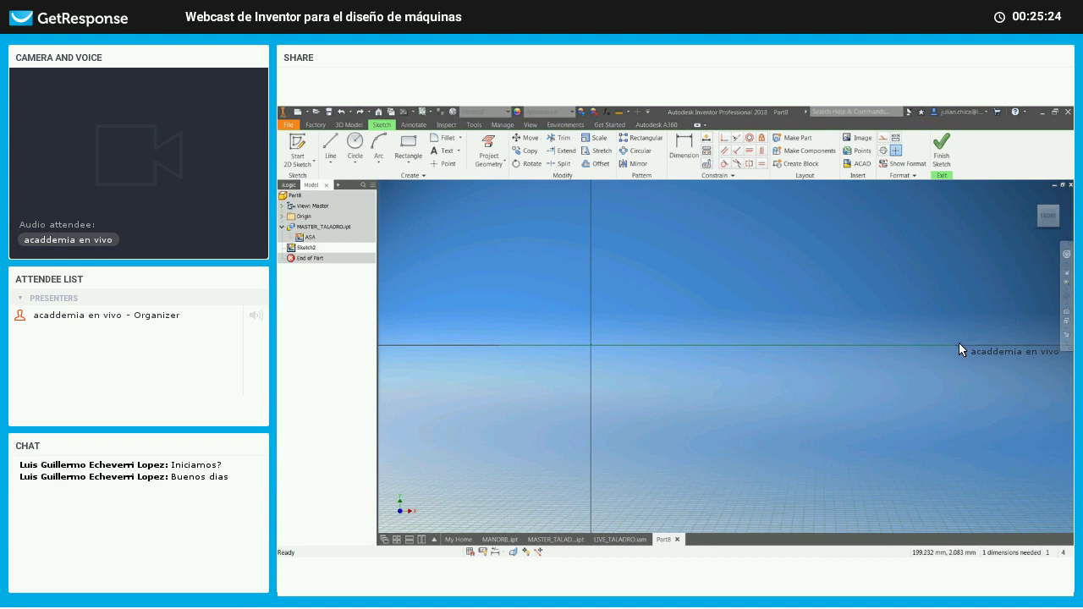
{"action": "key", "text": "Delete"}
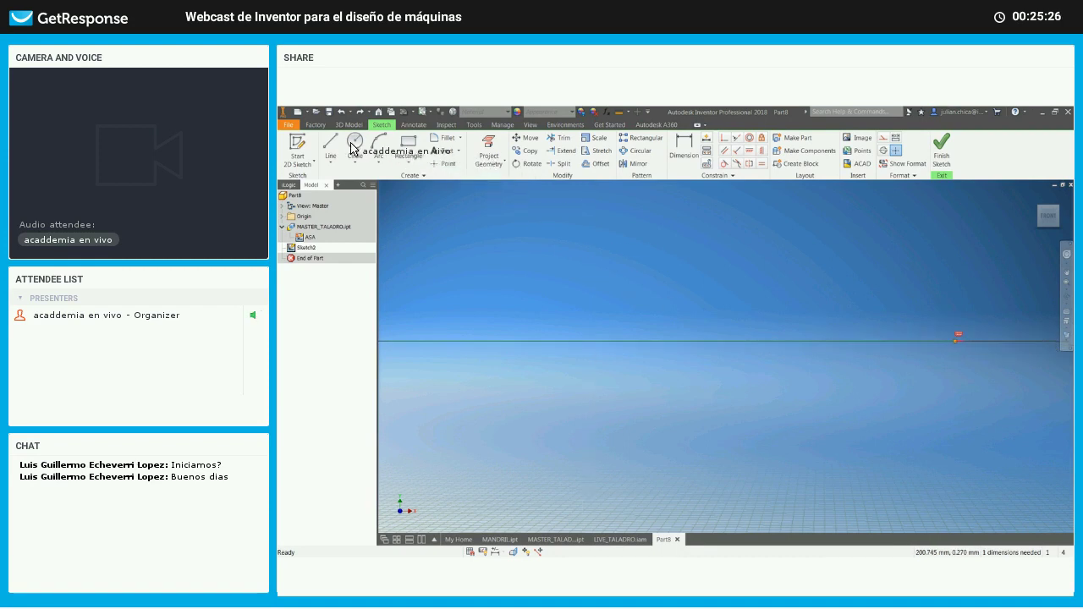
{"action": "left_click", "coordinate": [942, 352]}
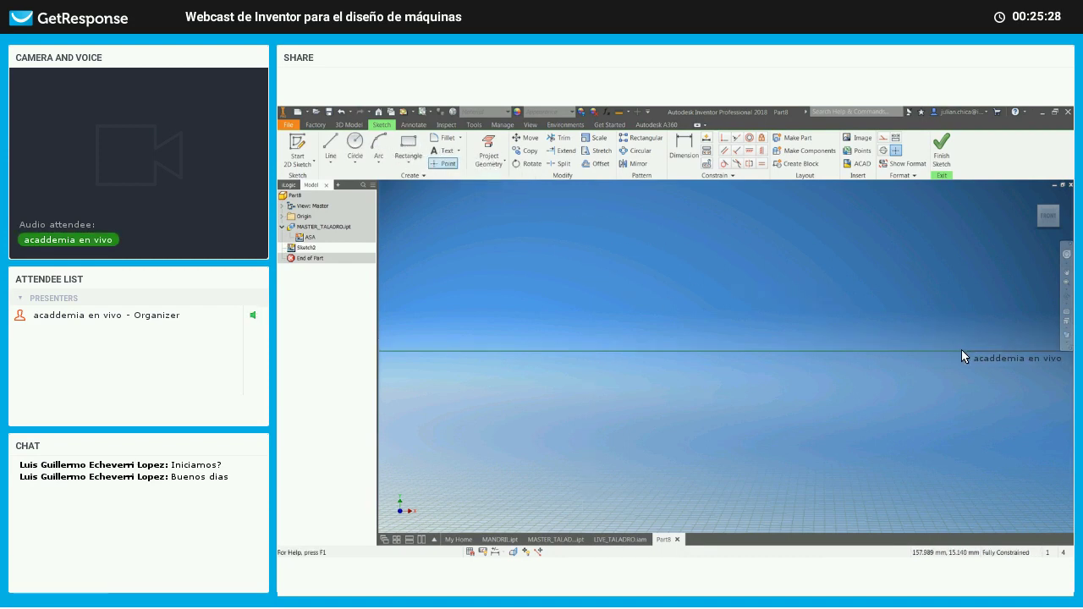
Begin an arc on the horizontal line, cancel it, and head to the Tools ribbon
{"action": "key", "text": "a"}
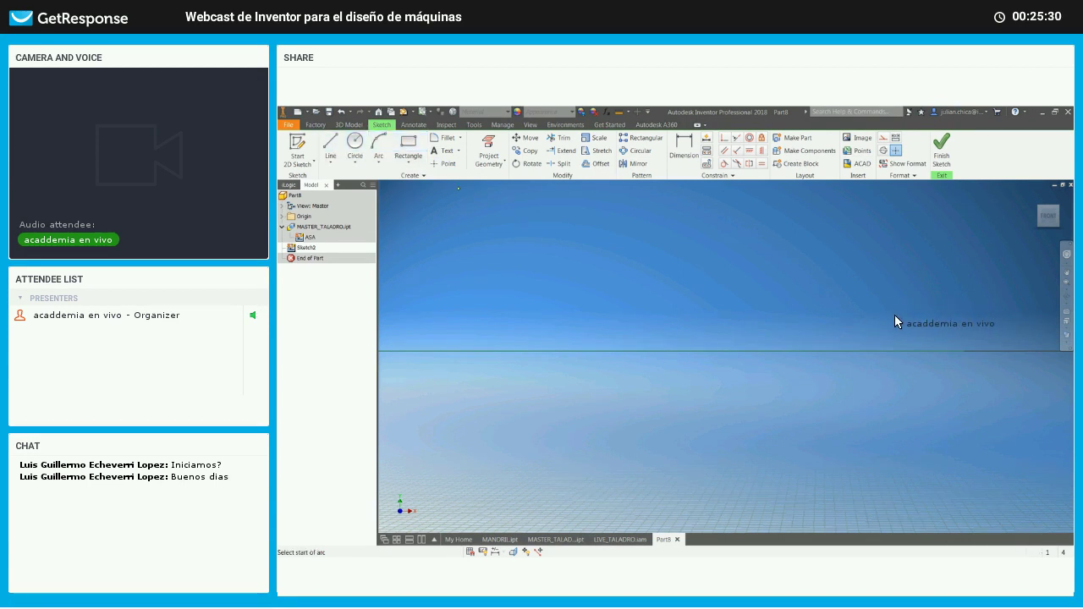
{"action": "left_click", "coordinate": [881, 290]}
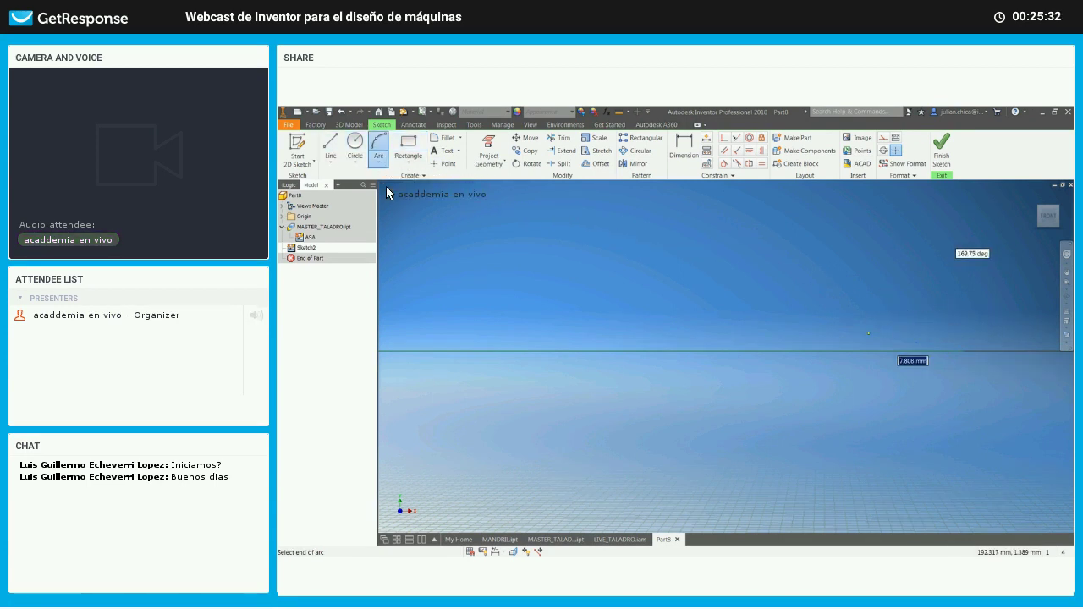
{"action": "key", "text": "Escape"}
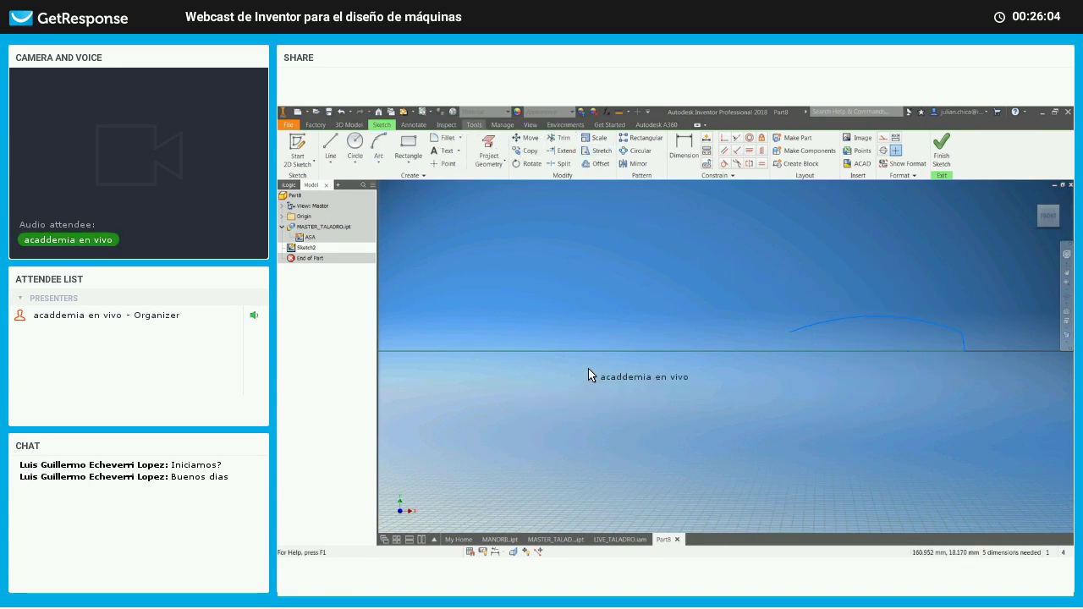
{"action": "left_click", "coordinate": [474, 124]}
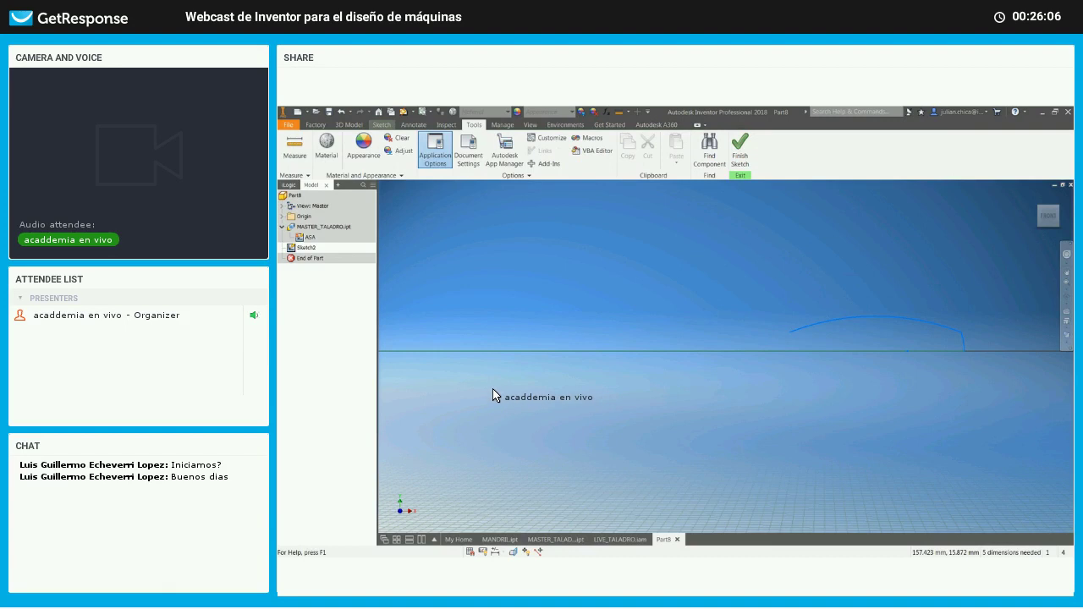
Switch the Application Options colour scheme to Presentation and apply it
{"action": "left_click", "coordinate": [435, 150]}
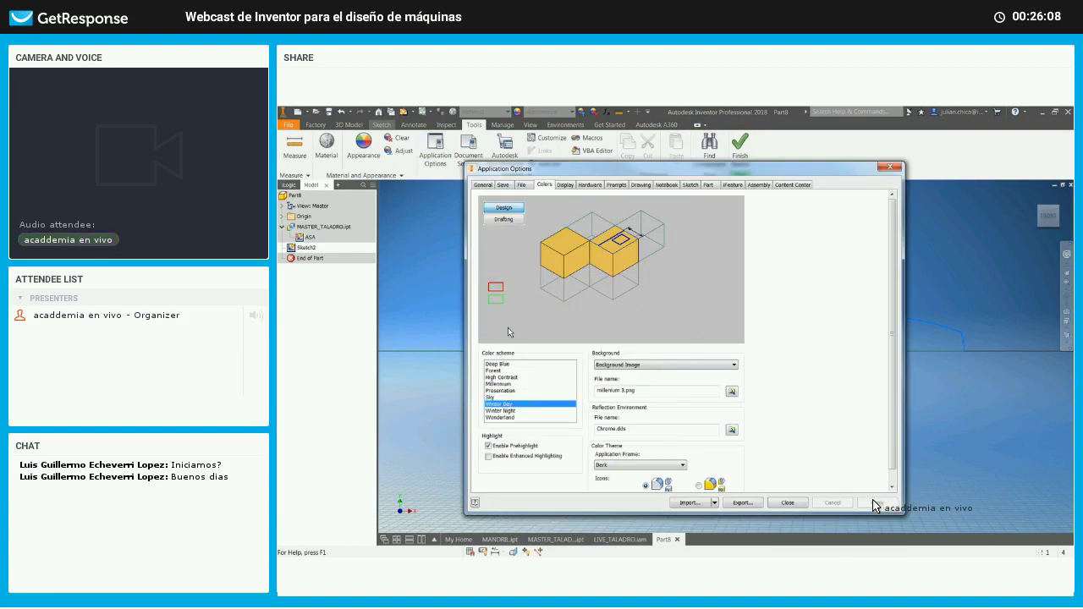
{"action": "left_click", "coordinate": [500, 391]}
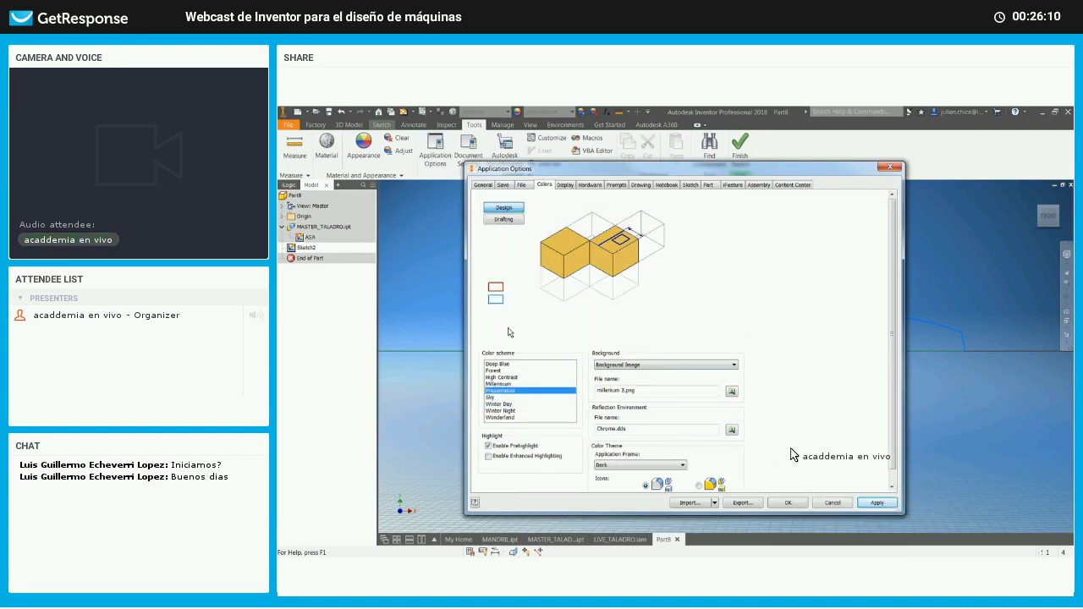
{"action": "left_click", "coordinate": [877, 502]}
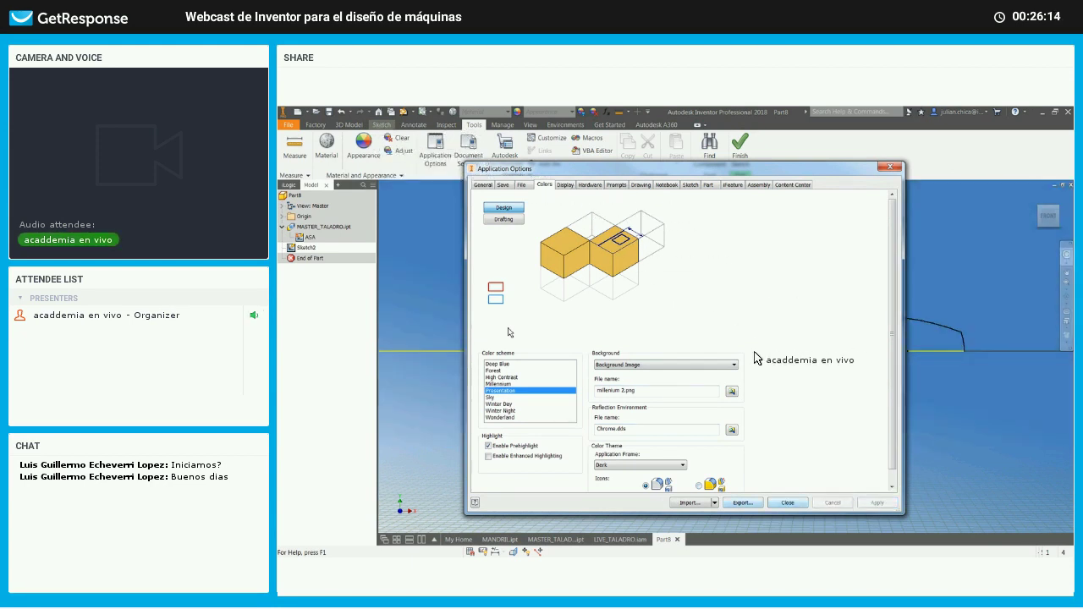
{"action": "key", "text": "Escape"}
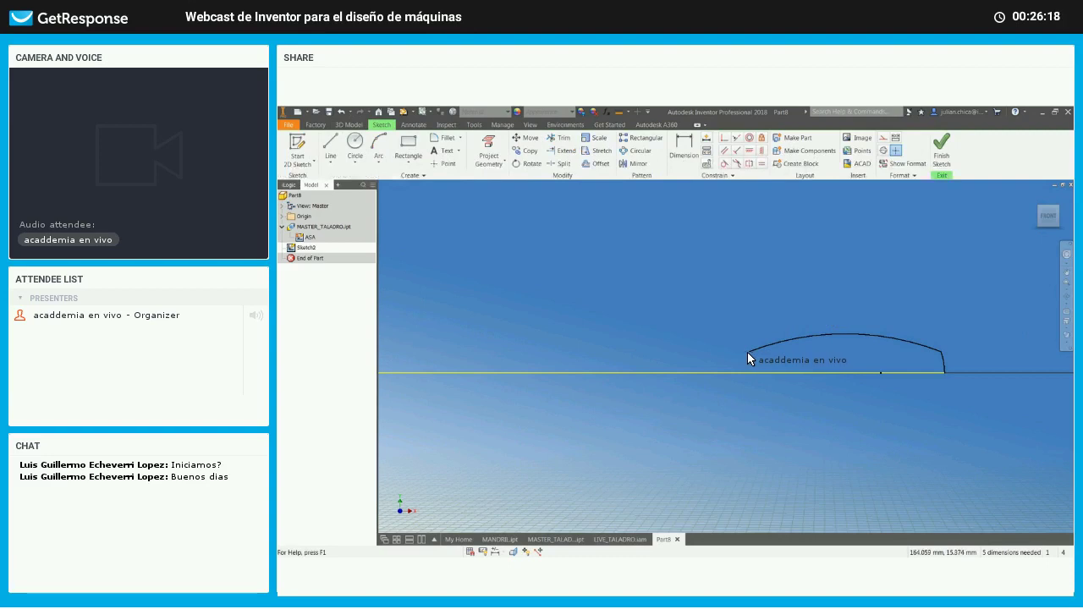
Briefly start a line at the arc's left end, then cancel it
{"action": "left_click", "coordinate": [378, 146]}
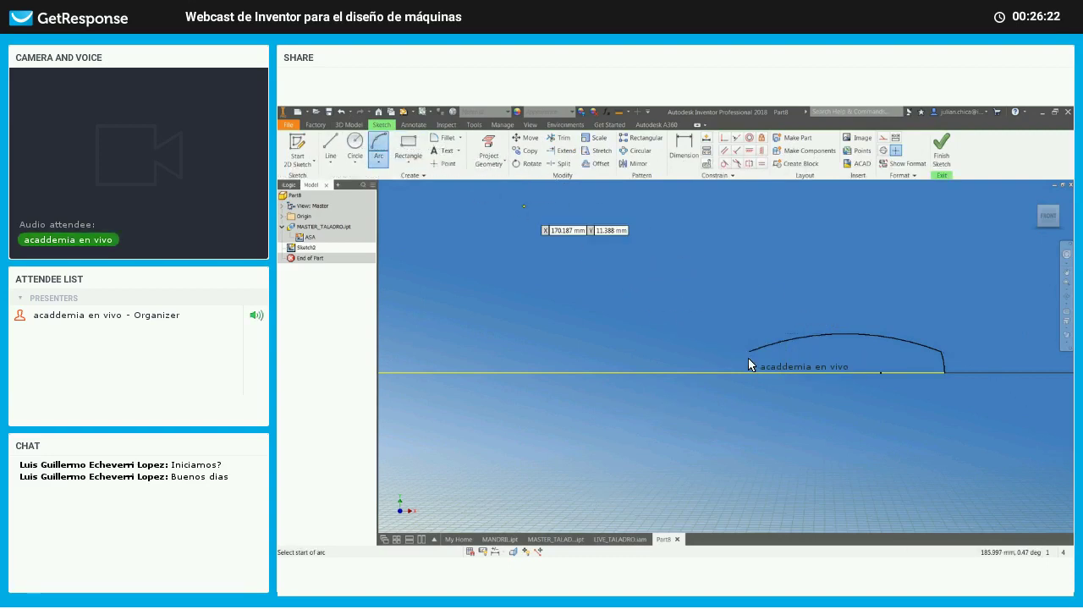
{"action": "key", "text": "l"}
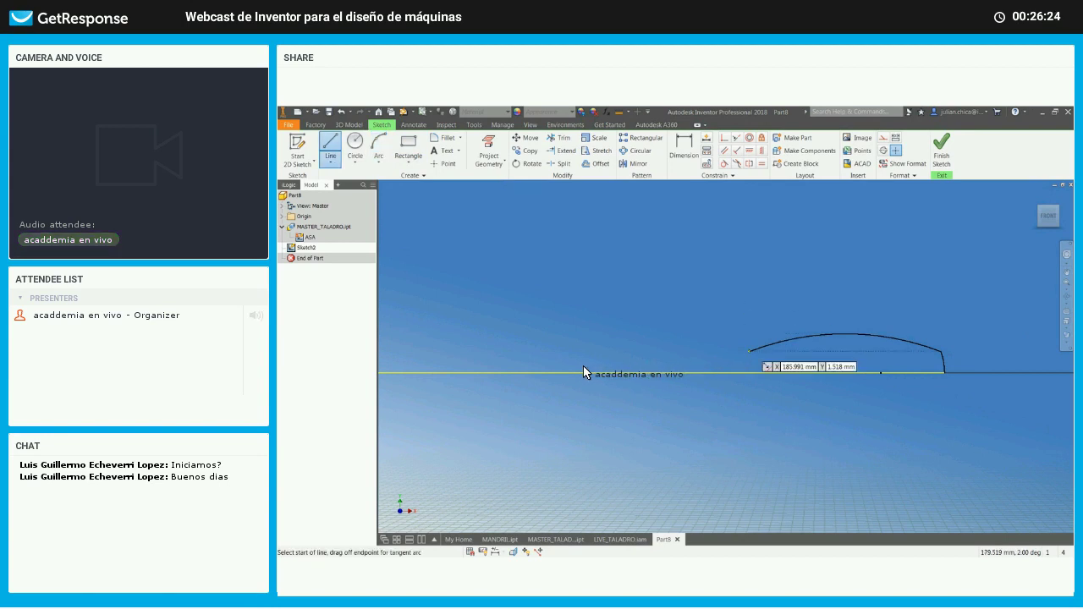
{"action": "left_click", "coordinate": [748, 351]}
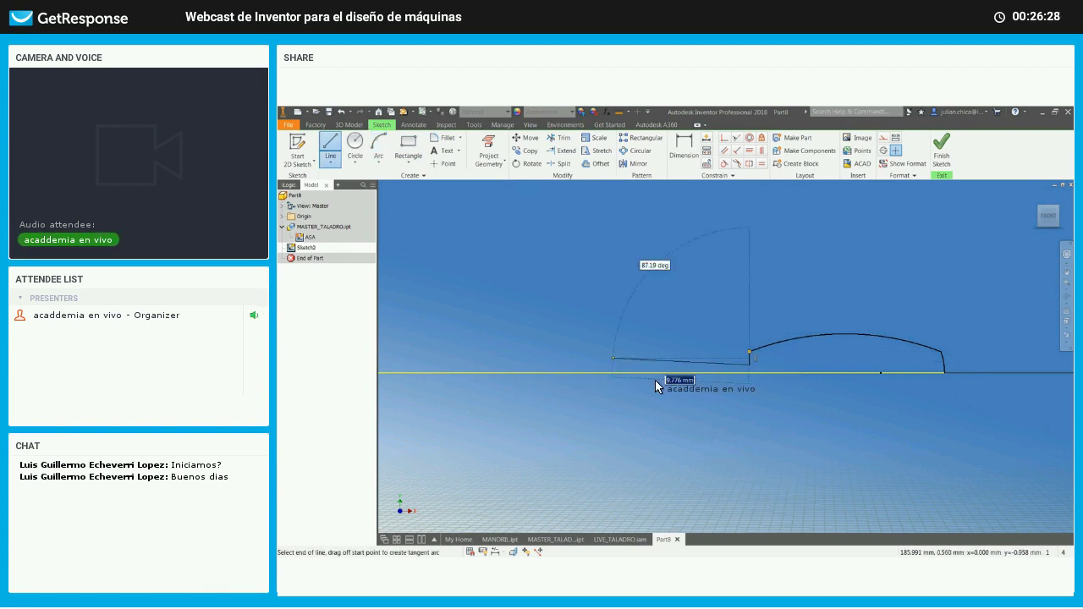
{"action": "scroll", "coordinate": [645, 380], "scroll_direction": "up", "scroll_amount": 3}
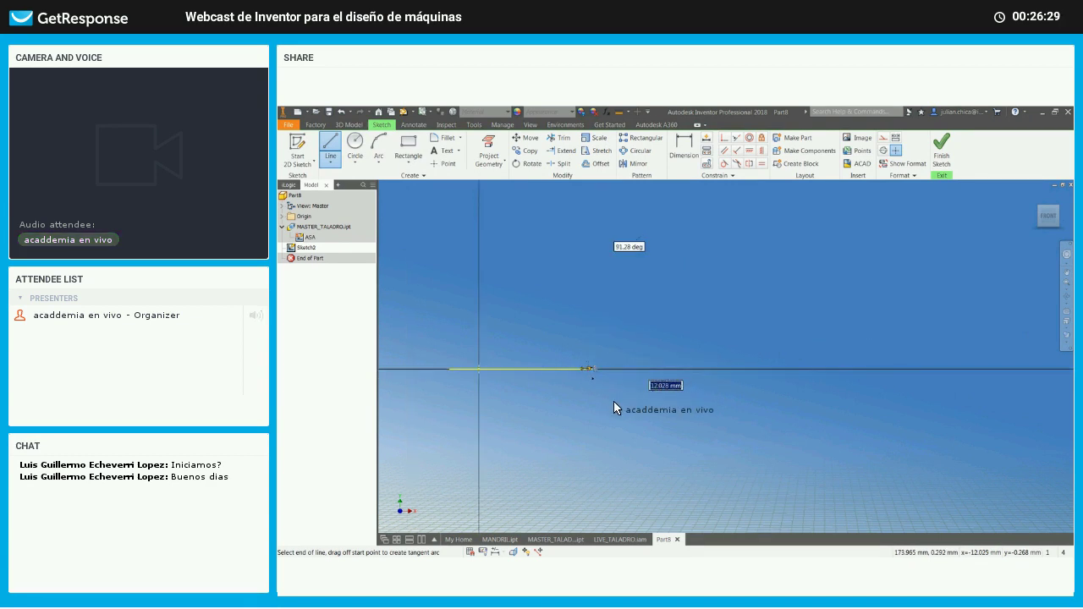
{"action": "scroll", "coordinate": [656, 426], "scroll_direction": "down", "scroll_amount": 2}
{"action": "key", "text": "Escape"}
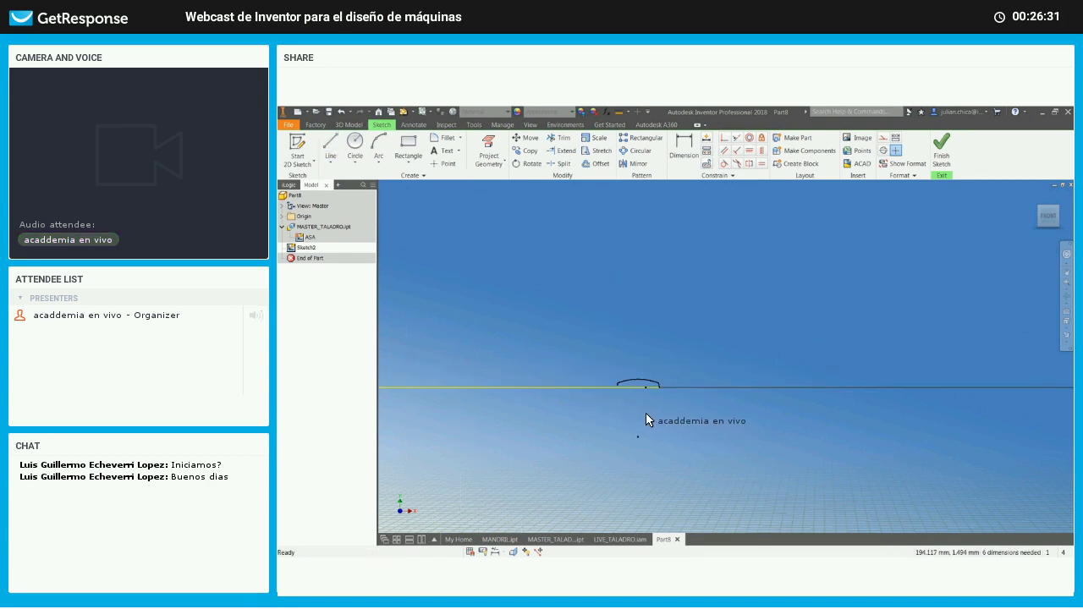
Clear the wide arc from above the horizontal line in Sketch2
{"action": "scroll", "coordinate": [646, 413], "scroll_direction": "up", "scroll_amount": 4}
{"action": "scroll", "coordinate": [626, 385], "scroll_direction": "down", "scroll_amount": 4}
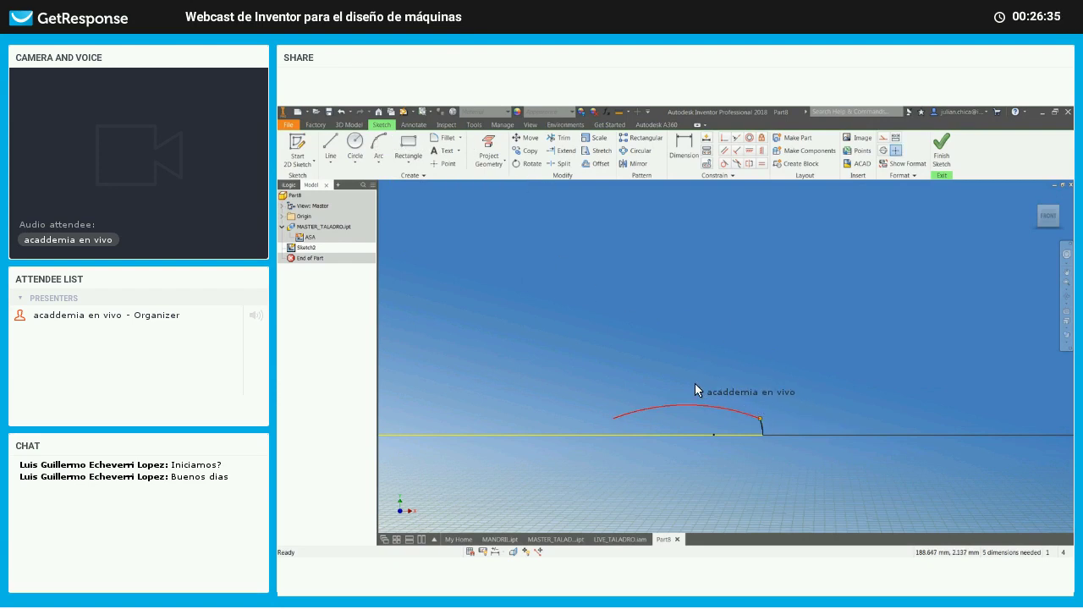
{"action": "key", "text": "Escape"}
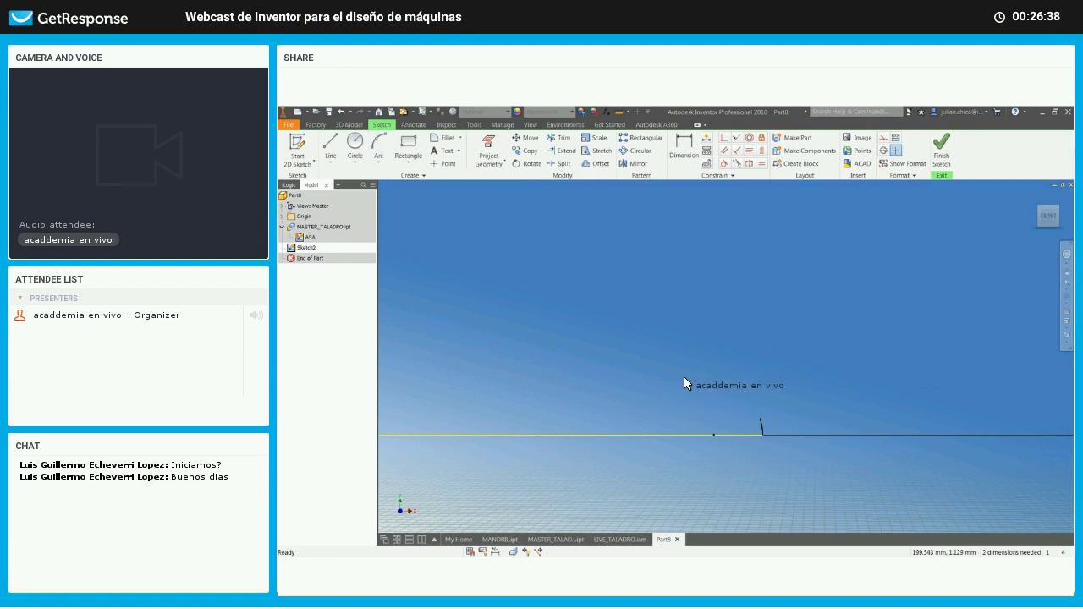
{"action": "scroll", "coordinate": [907, 394], "scroll_direction": "down", "scroll_amount": 2}
{"action": "scroll", "coordinate": [911, 393], "scroll_direction": "up", "scroll_amount": 1}
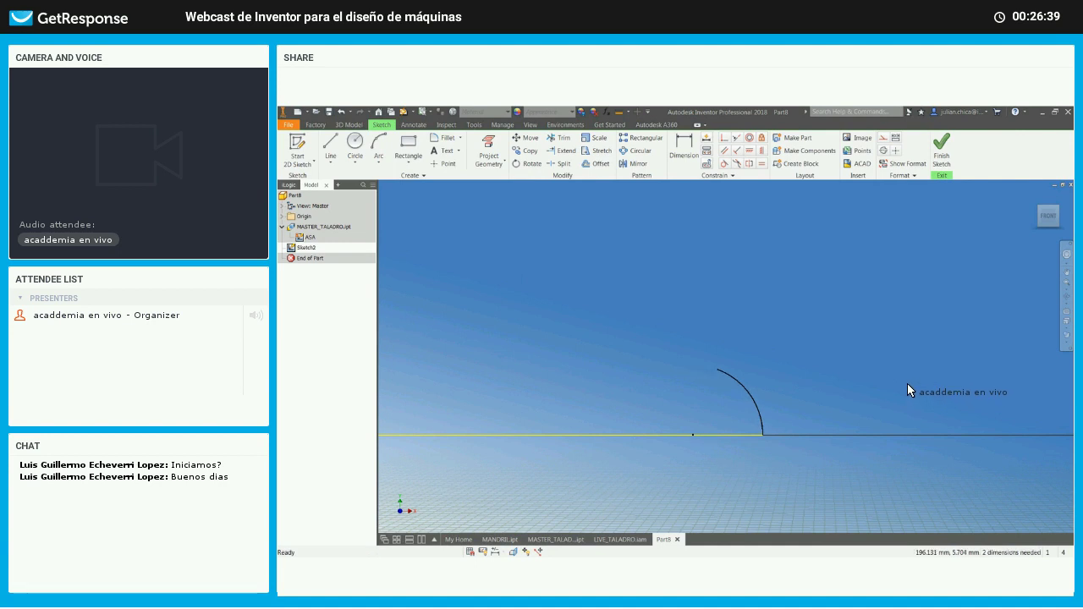
{"action": "scroll", "coordinate": [907, 383], "scroll_direction": "up", "scroll_amount": 2}
{"action": "scroll", "coordinate": [900, 382], "scroll_direction": "down", "scroll_amount": 2}
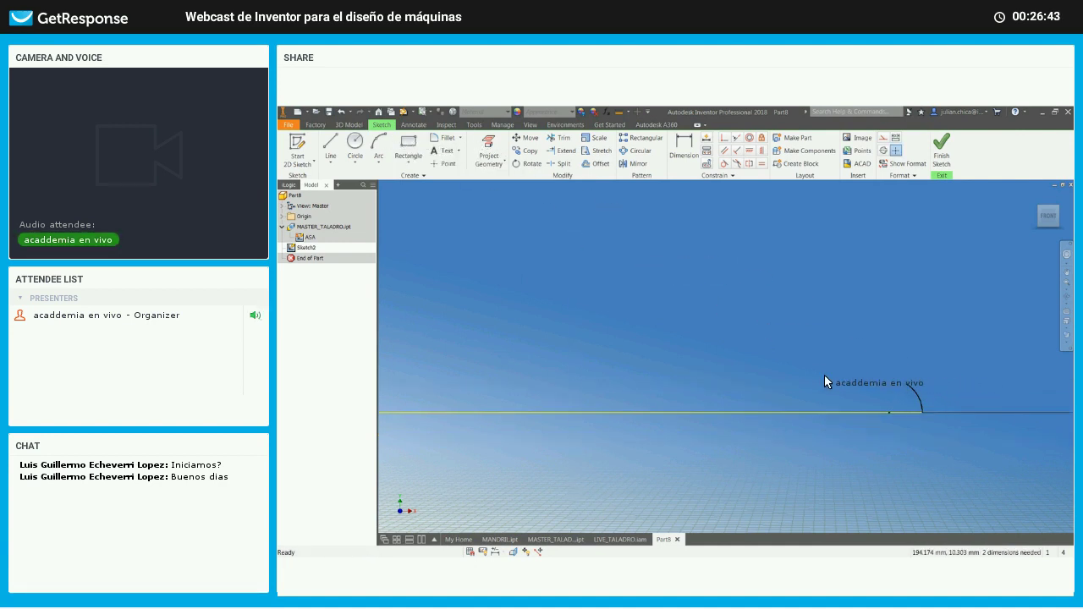
{"action": "scroll", "coordinate": [812, 374], "scroll_direction": "down", "scroll_amount": 2}
Draw a three-point arc from the line's right end to a point at the left
{"action": "key", "text": "p"}
{"action": "key", "text": "a"}
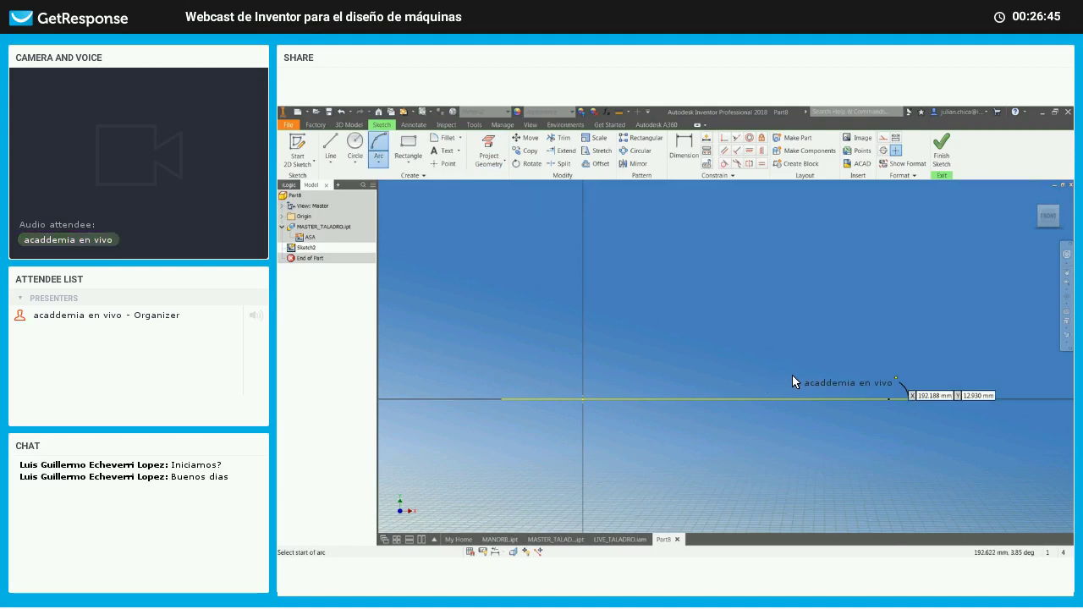
{"action": "left_click", "coordinate": [889, 398]}
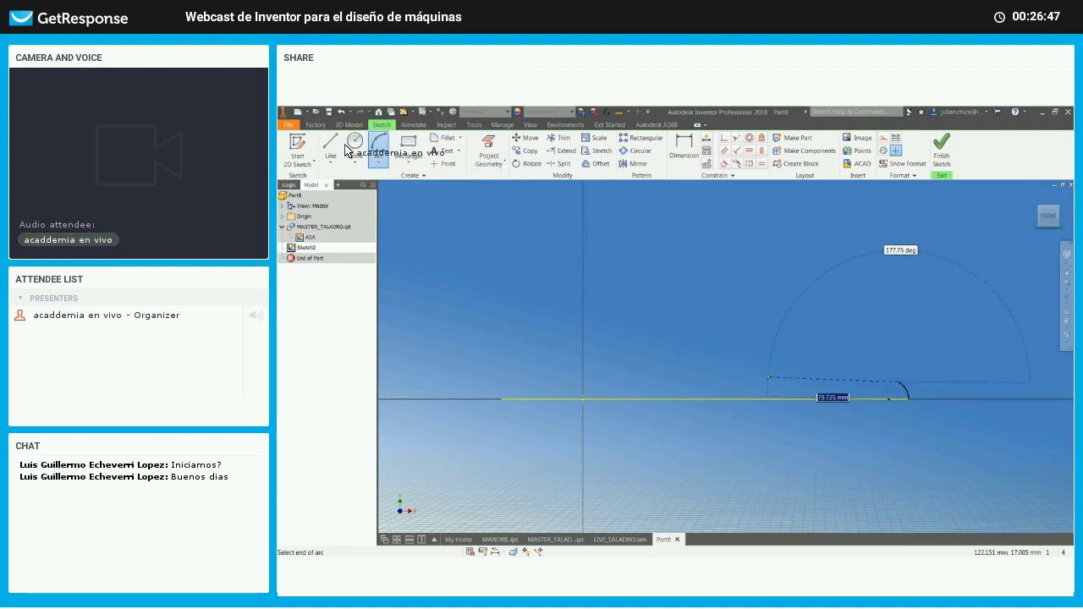
{"action": "left_click", "coordinate": [754, 380]}
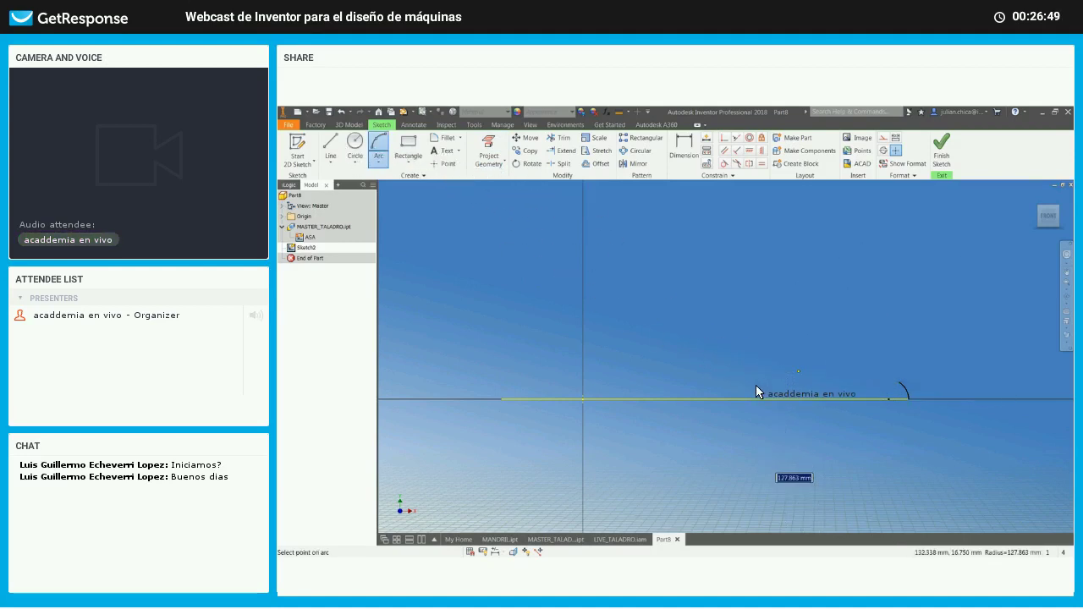
{"action": "left_click", "coordinate": [756, 388]}
Add short lines stepping back down from the arc's left end to the axis
{"action": "key", "text": "l"}
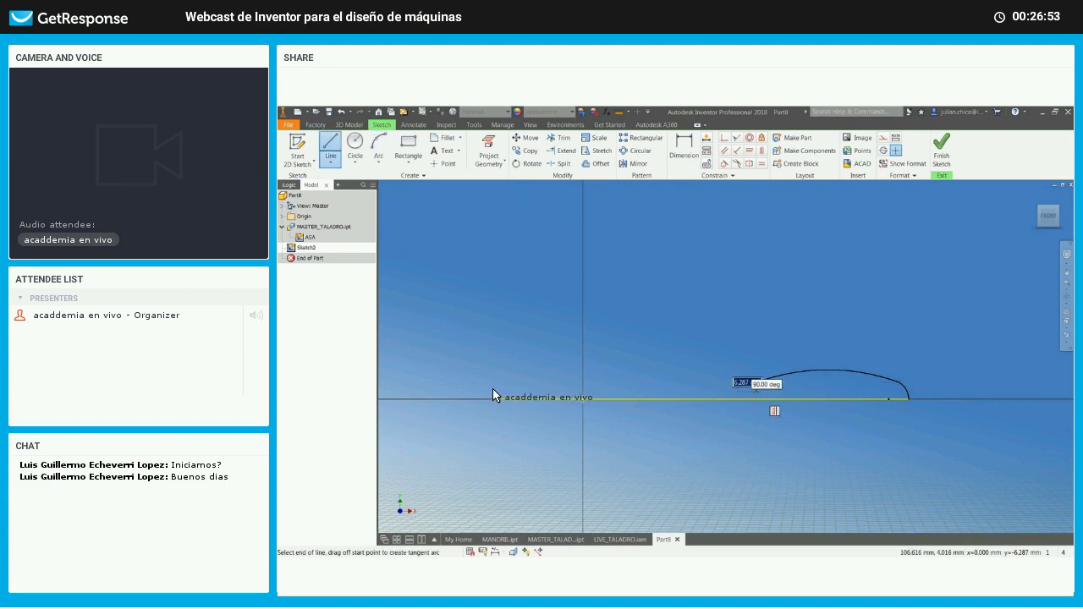
{"action": "left_click", "coordinate": [756, 387]}
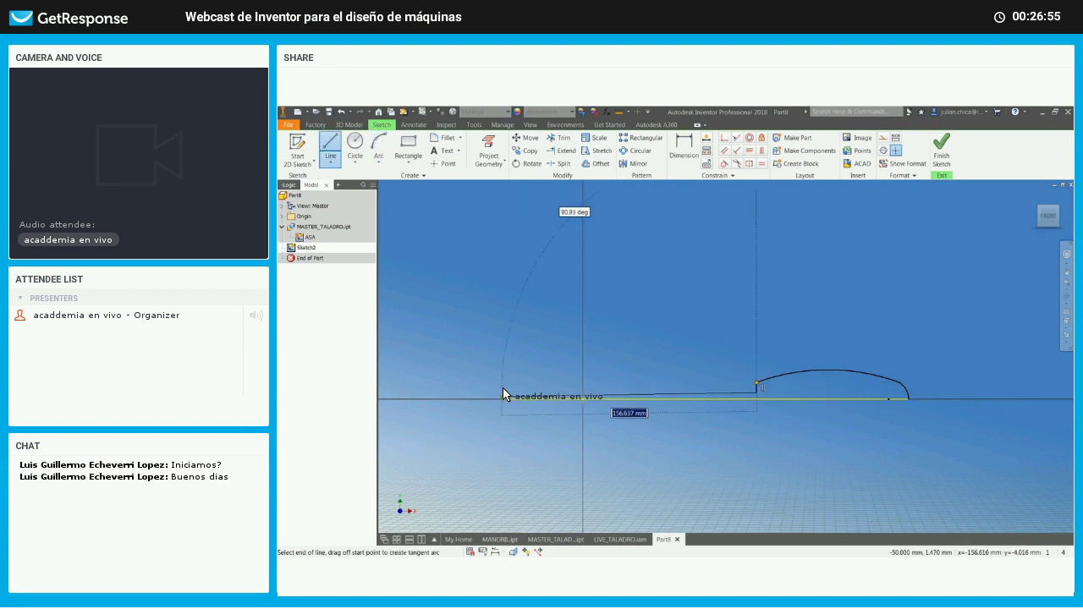
{"action": "scroll", "coordinate": [501, 388], "scroll_direction": "up", "scroll_amount": 3}
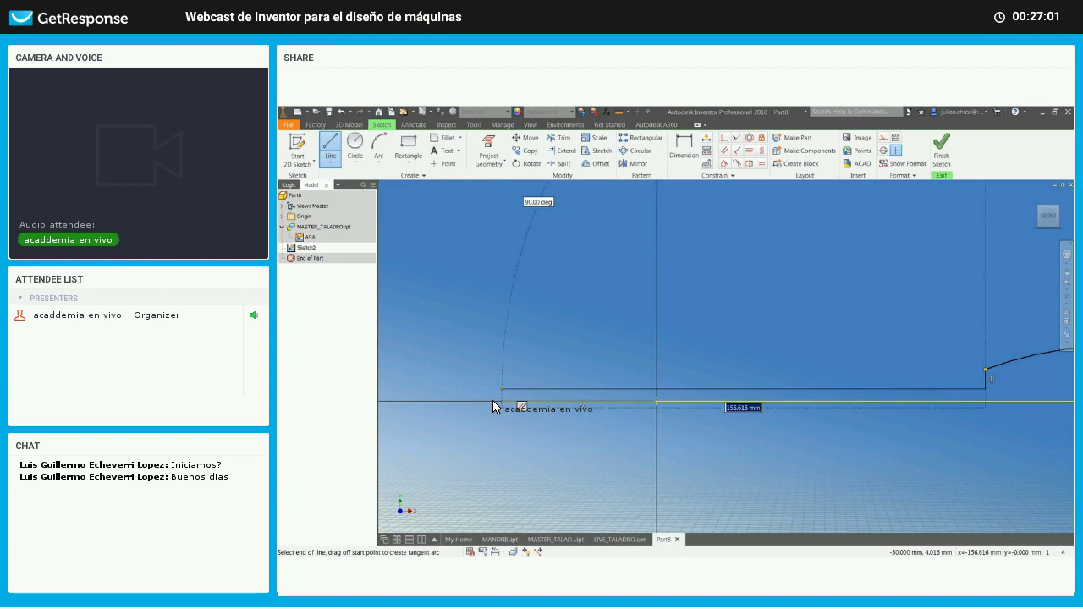
{"action": "key", "text": "Escape"}
{"action": "left_click", "coordinate": [491, 400]}
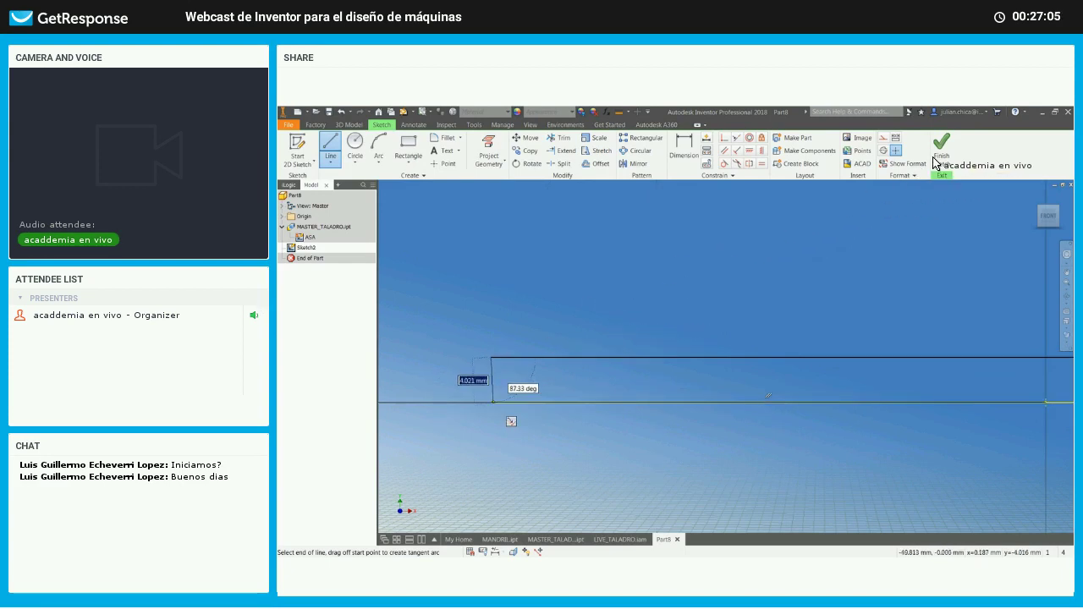
{"action": "right_click", "coordinate": [582, 307]}
{"action": "left_click", "coordinate": [630, 309]}
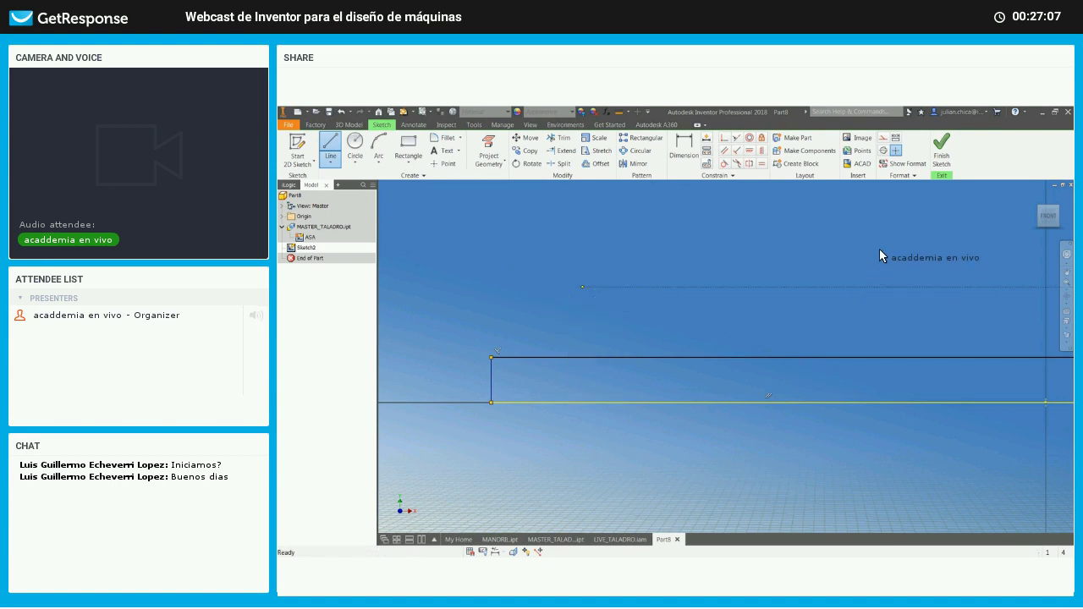
{"action": "scroll", "coordinate": [617, 324], "scroll_direction": "down", "scroll_amount": 5}
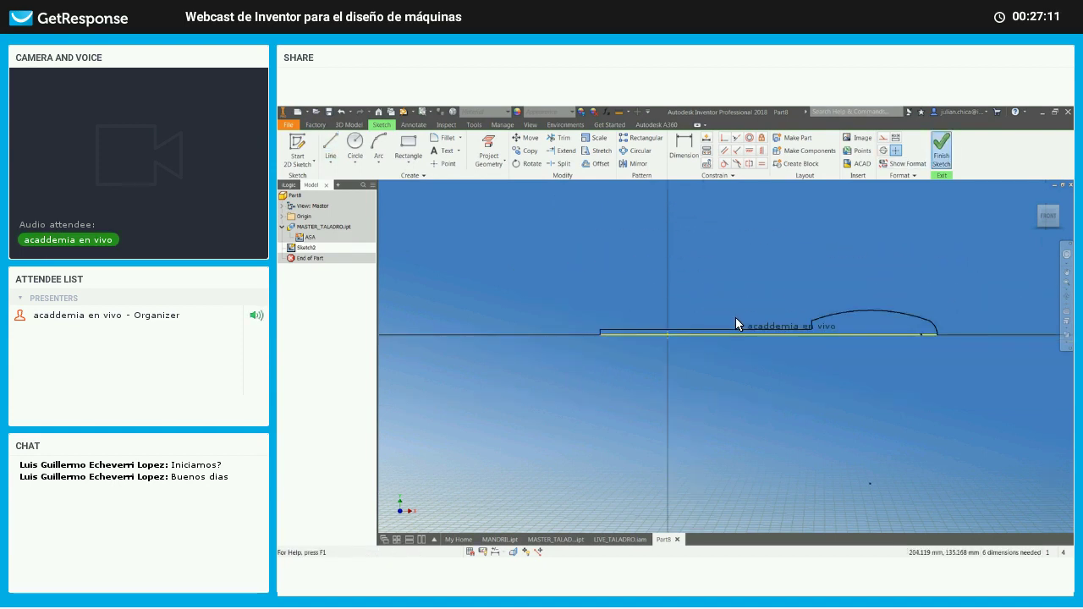
Finish the sketch and fully revolve the profile around the axis line, creating Revolution1
{"action": "key", "text": "ctrl+Return"}
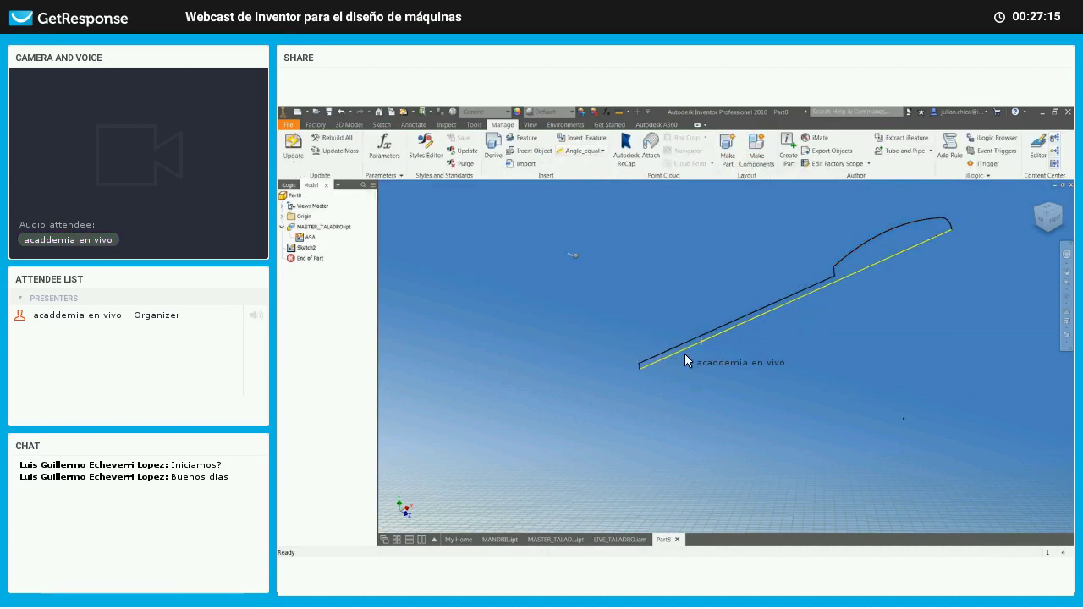
{"action": "right_click", "coordinate": [572, 255]}
{"action": "left_click", "coordinate": [614, 255]}
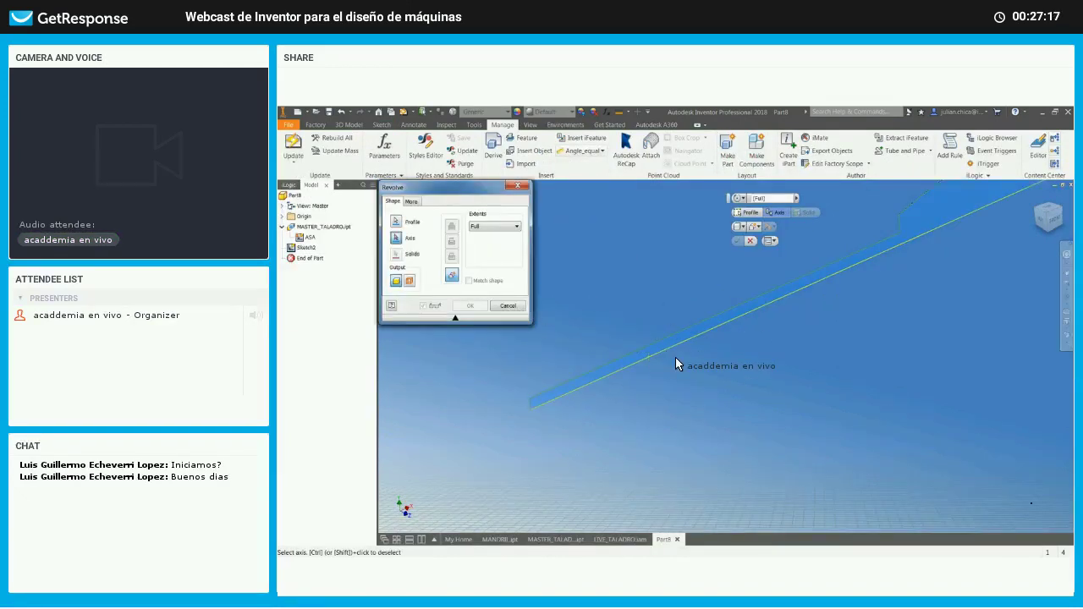
{"action": "left_click", "coordinate": [690, 335]}
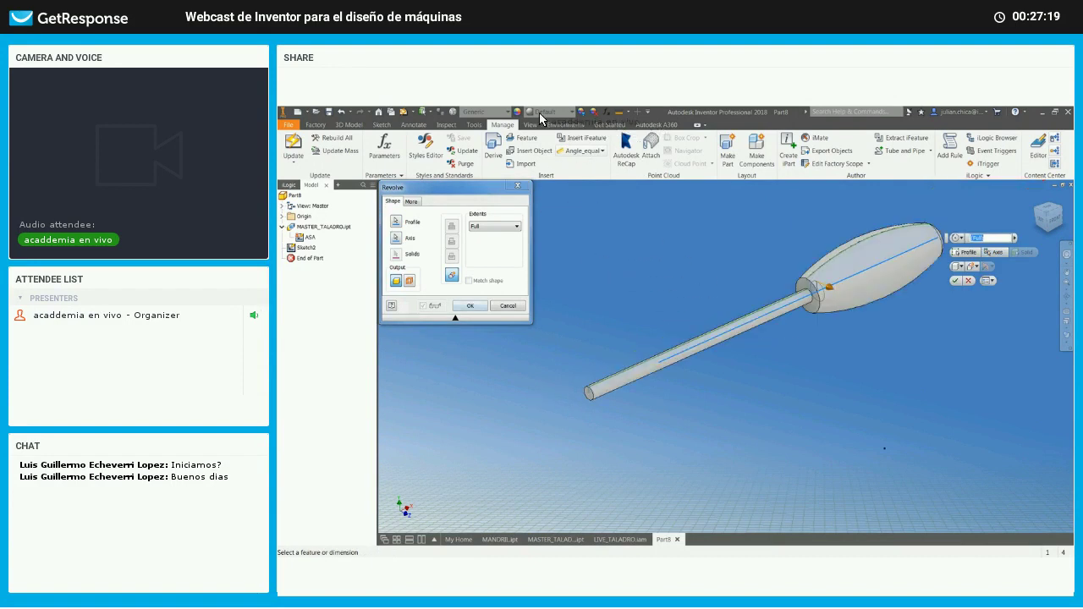
{"action": "key", "text": "Return"}
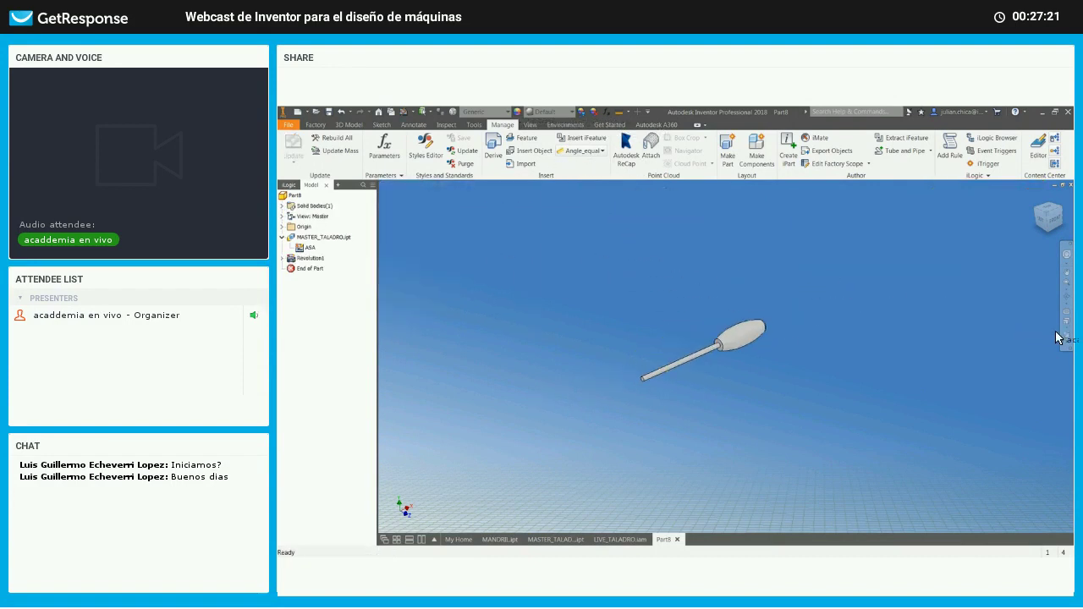
{"action": "left_click", "coordinate": [1069, 335]}
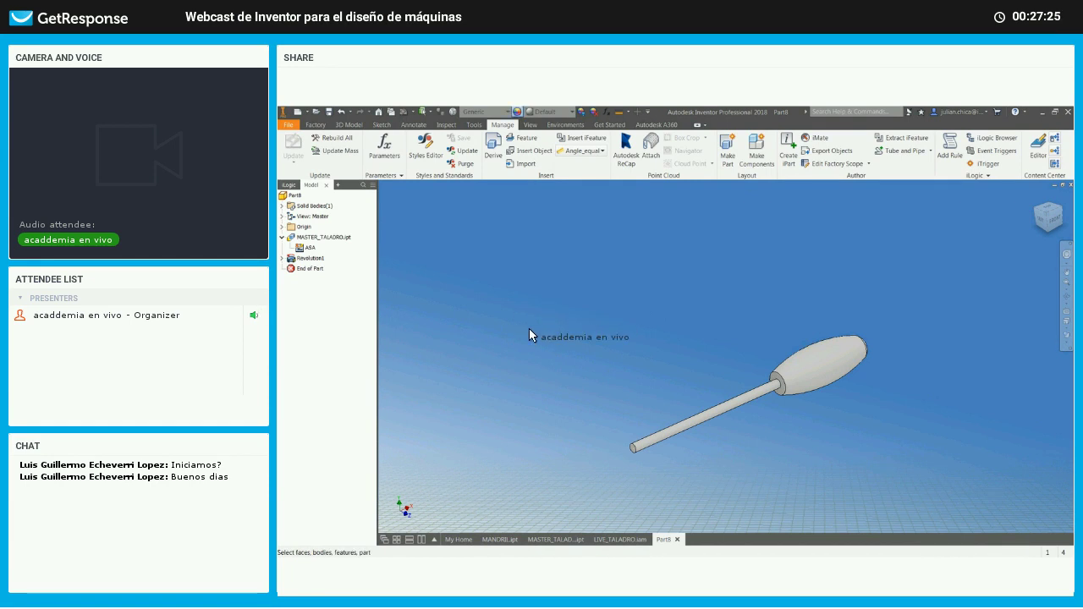
Add the Mahogany - Solid wood appearance from the library to the document
{"action": "key", "text": "ctrl+shift+a"}
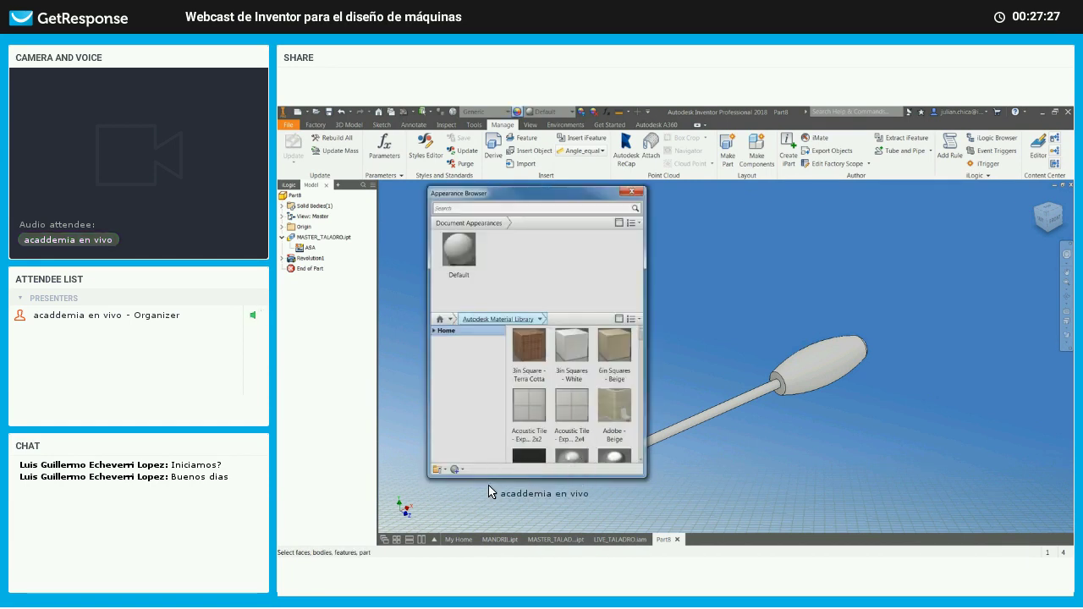
{"action": "left_click", "coordinate": [542, 319]}
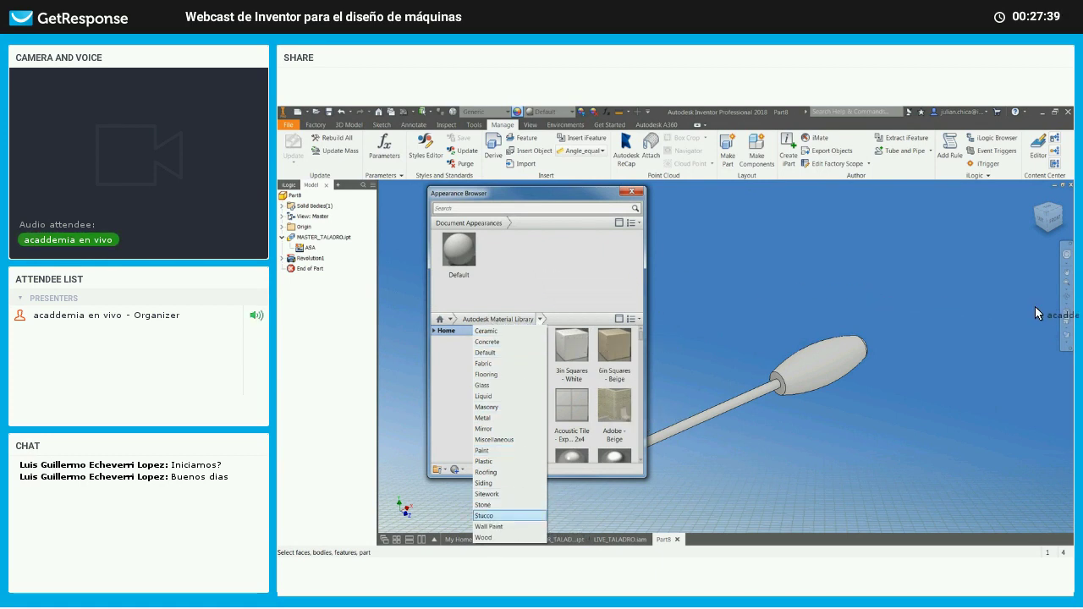
{"action": "left_click", "coordinate": [482, 537]}
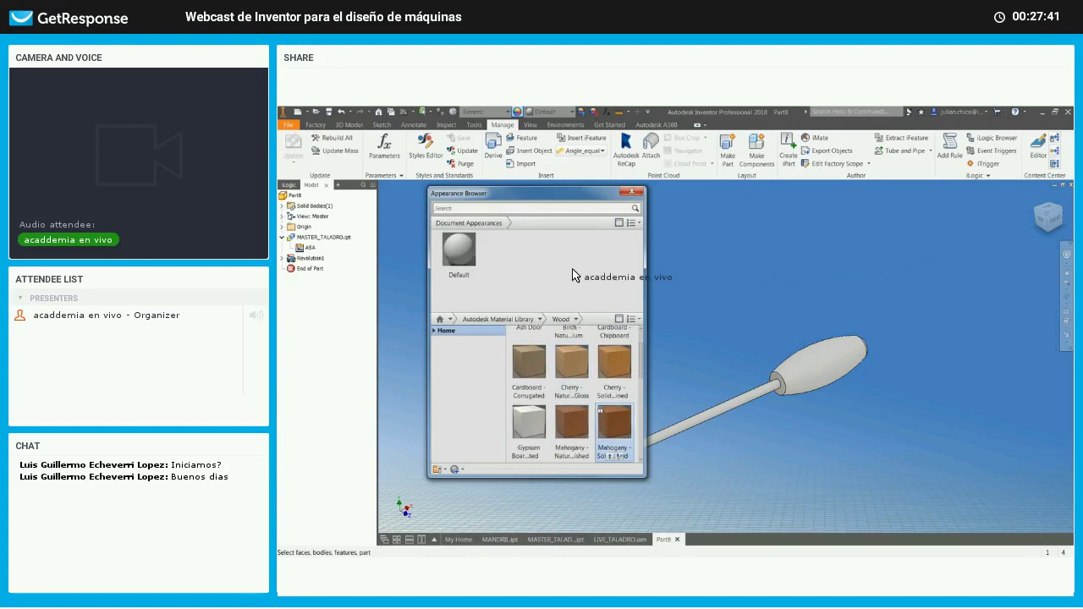
{"action": "left_click_drag", "start_coordinate": [615, 423], "coordinate": [526, 257]}
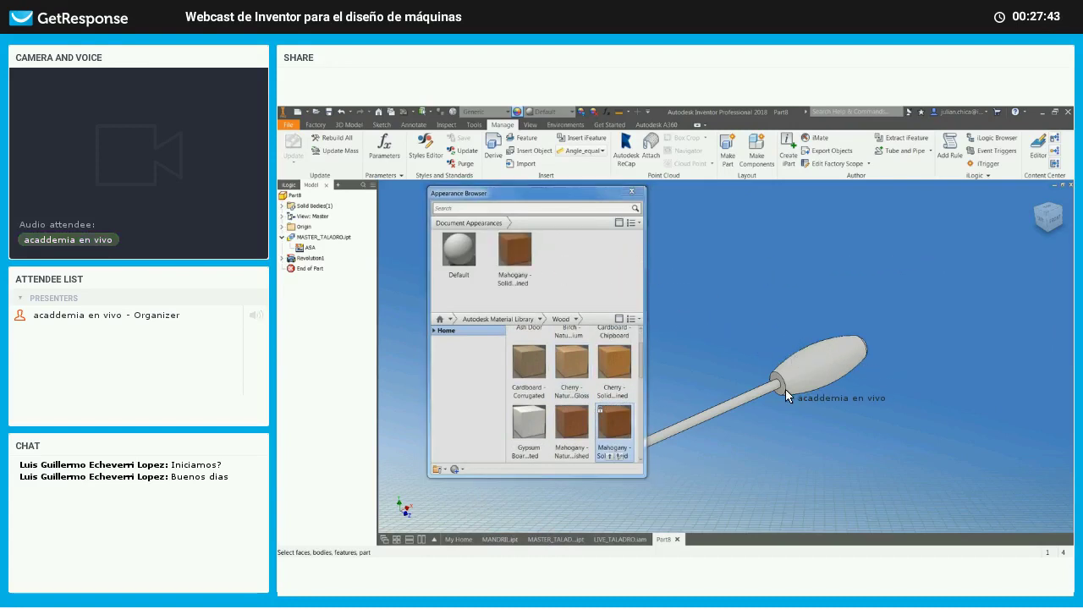
{"action": "key", "text": "Escape"}
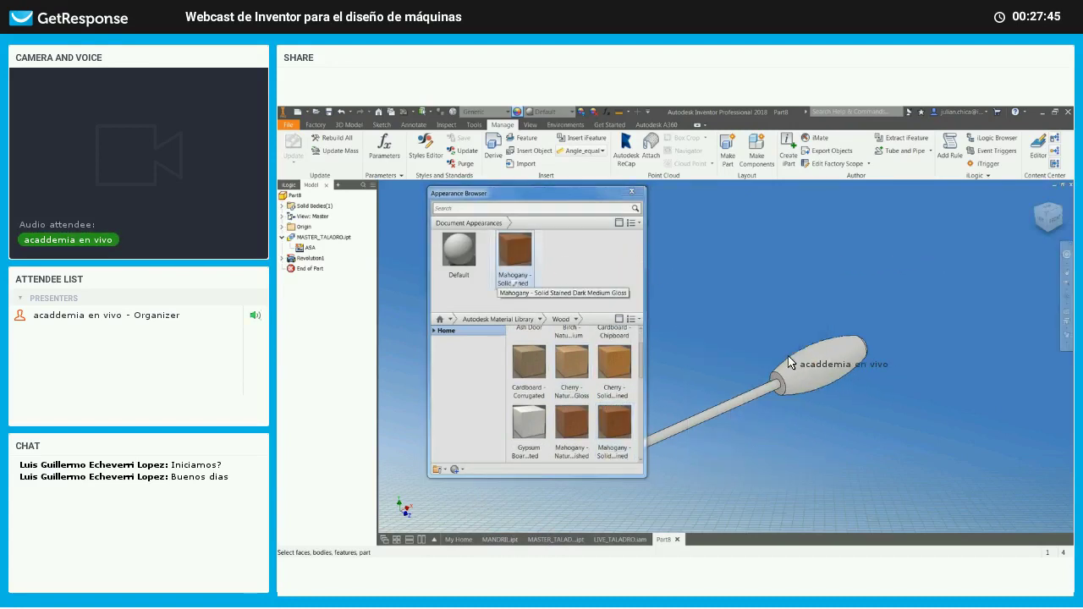
Assign the mahogany appearance to the handle body, leaving the shaft grey
{"action": "left_click", "coordinate": [799, 373]}
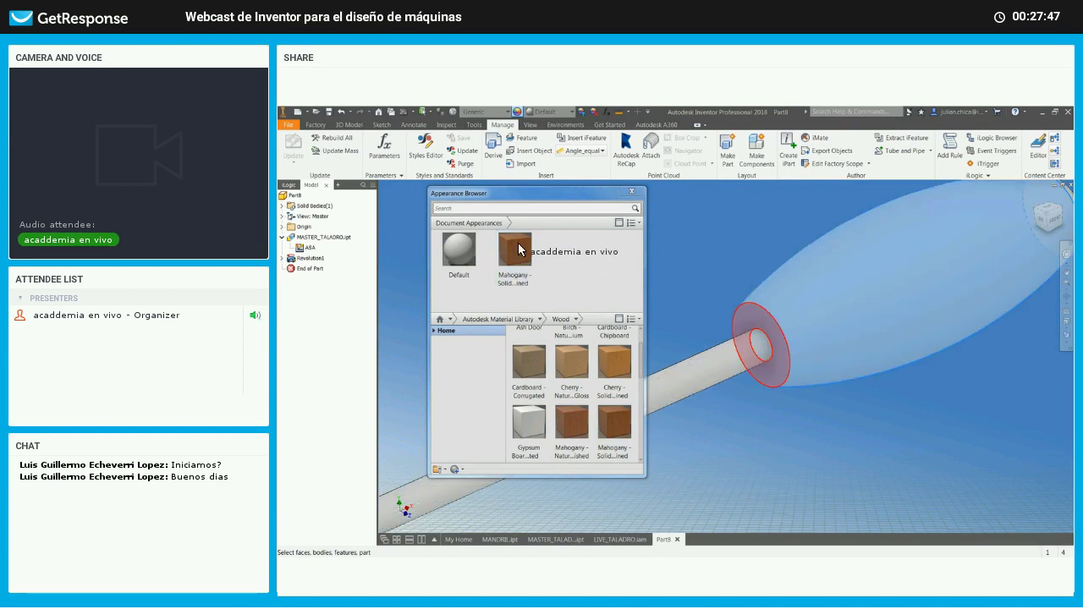
{"action": "left_click", "coordinate": [530, 253]}
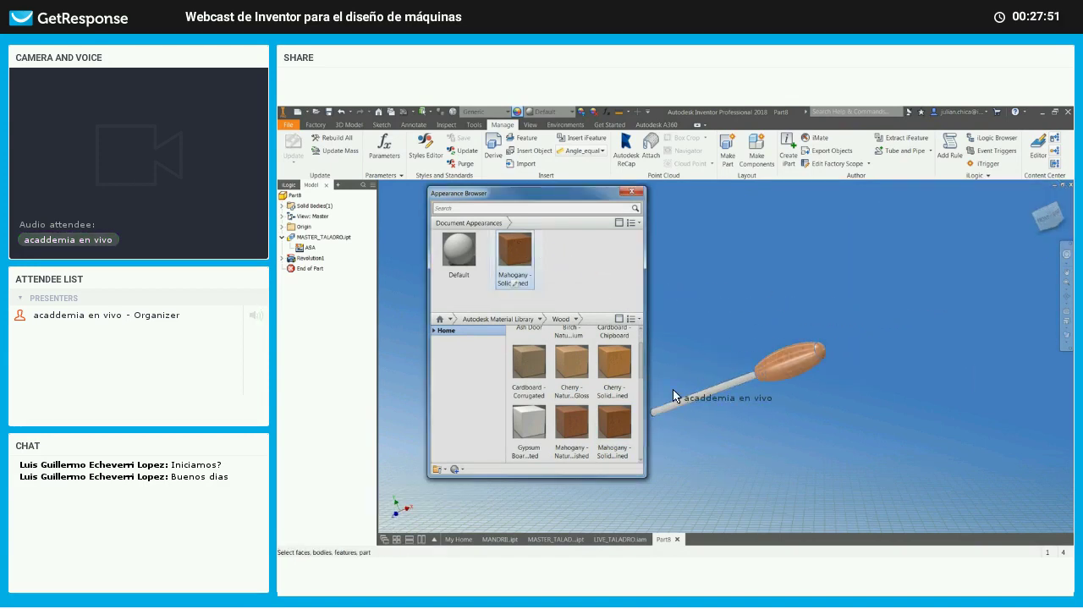
{"action": "right_click", "coordinate": [528, 246]}
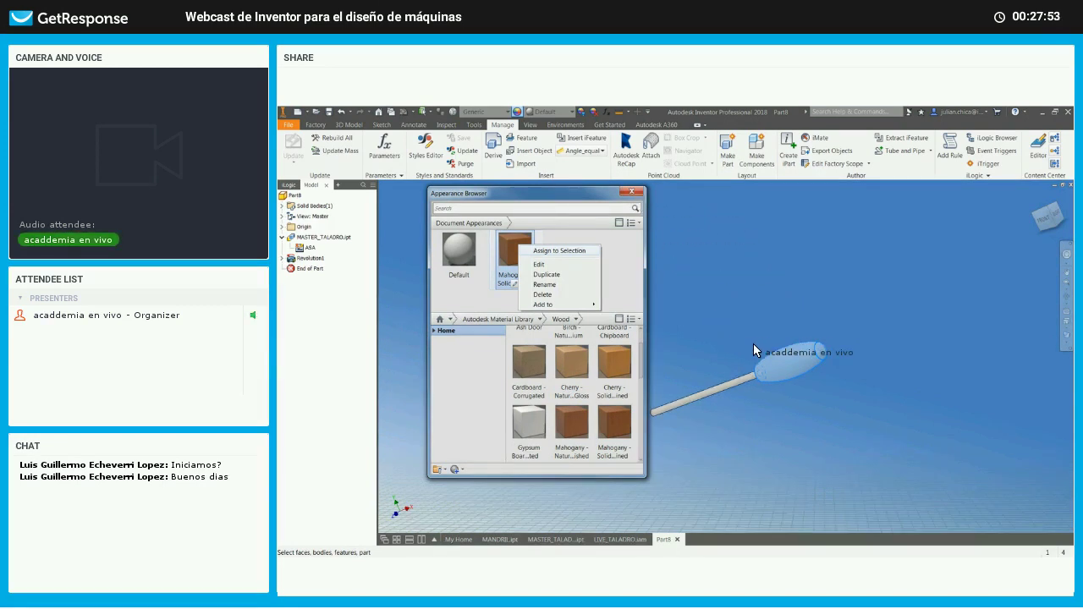
{"action": "left_click", "coordinate": [559, 250]}
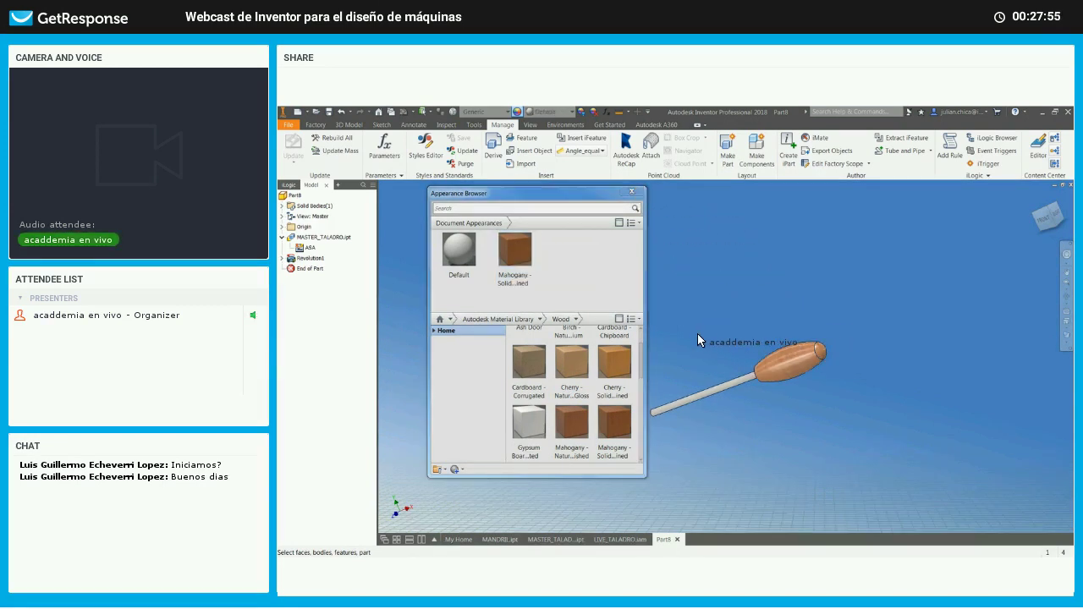
{"action": "key", "text": "Escape"}
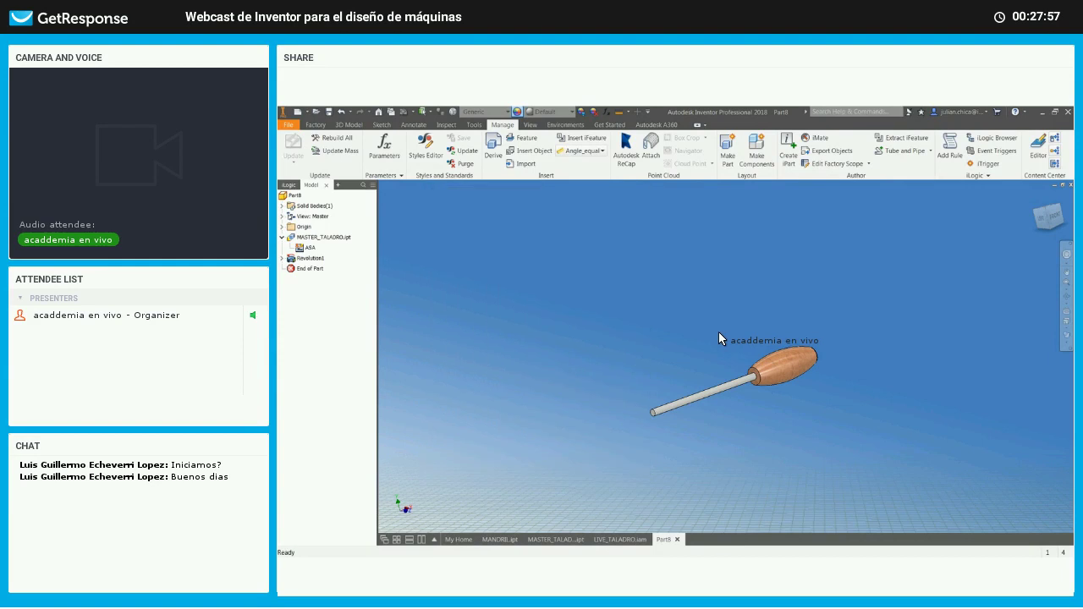
{"action": "left_click", "coordinate": [1049, 217]}
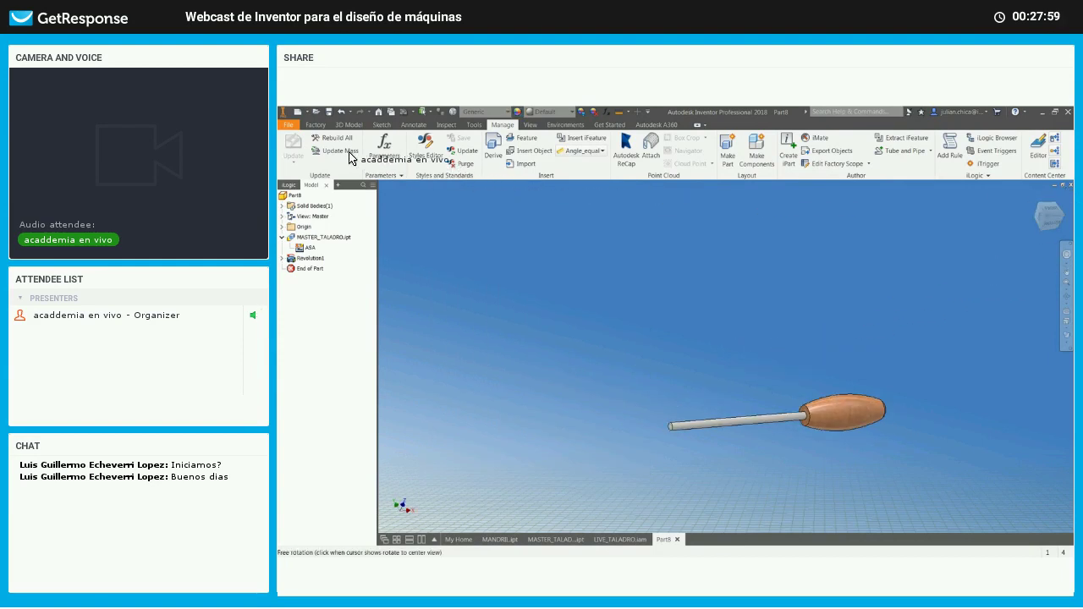
Save the part as asa_live.ipt in TALADRO_MANUAL, confirming the dependents prompt
{"action": "key", "text": "F6"}
{"action": "key", "text": "F4"}
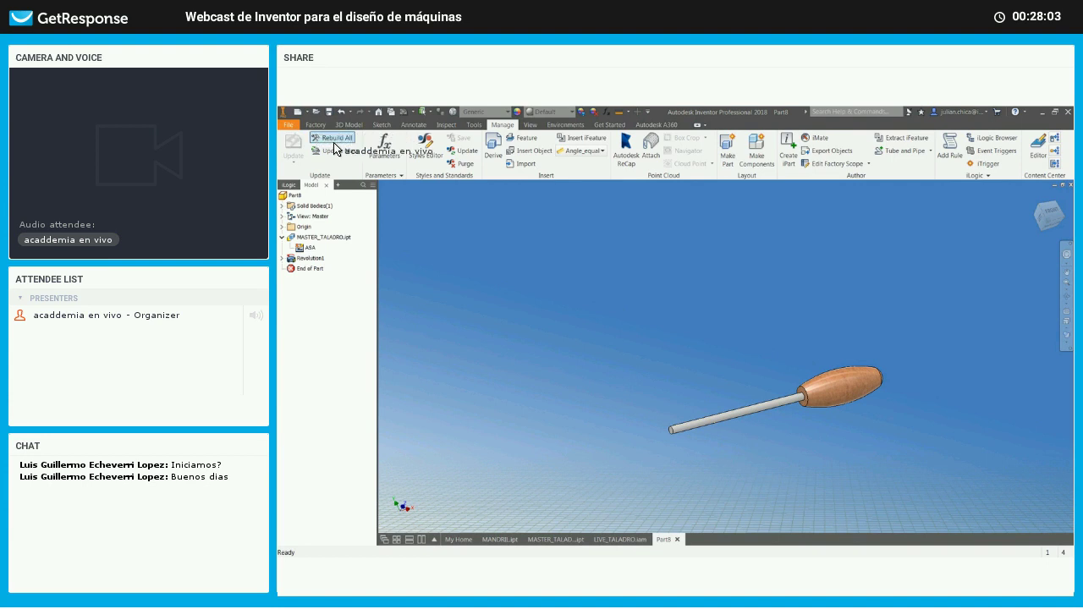
{"action": "key", "text": "alt+f"}
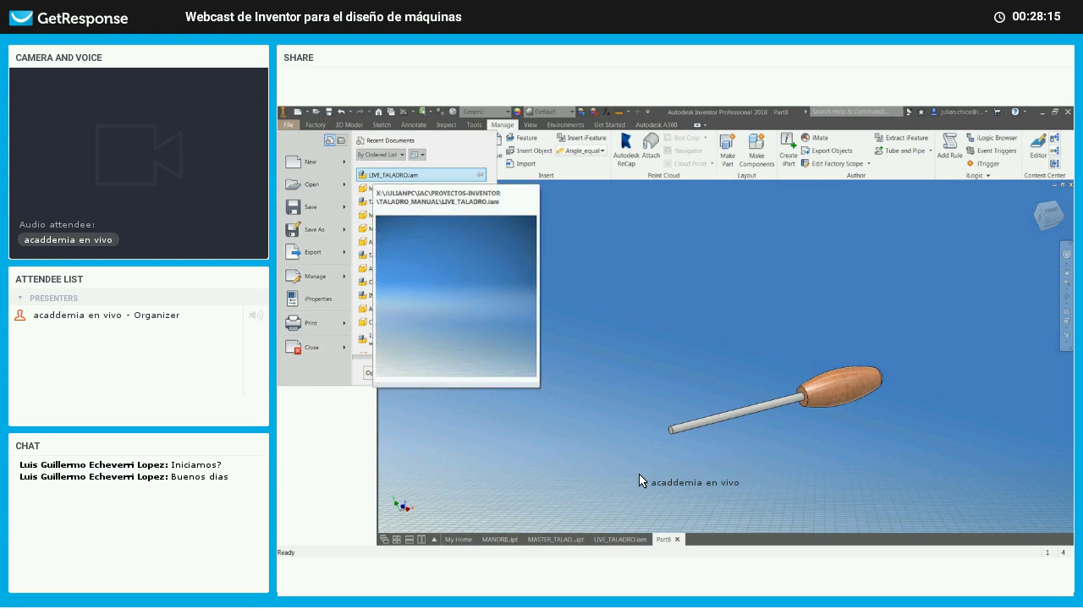
{"action": "left_click", "coordinate": [313, 207]}
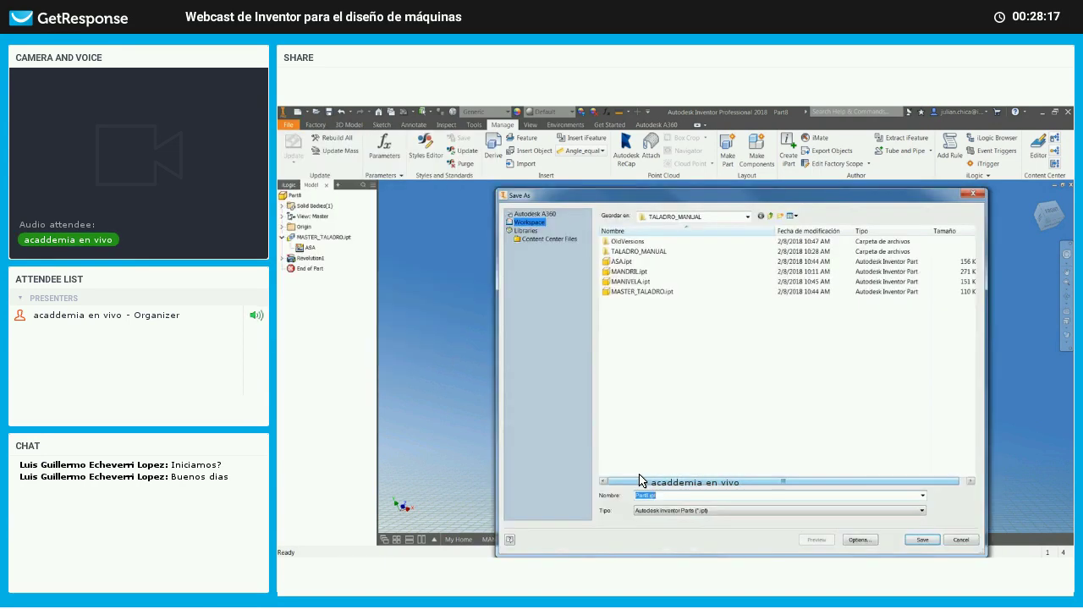
{"action": "type", "text": "asa"}
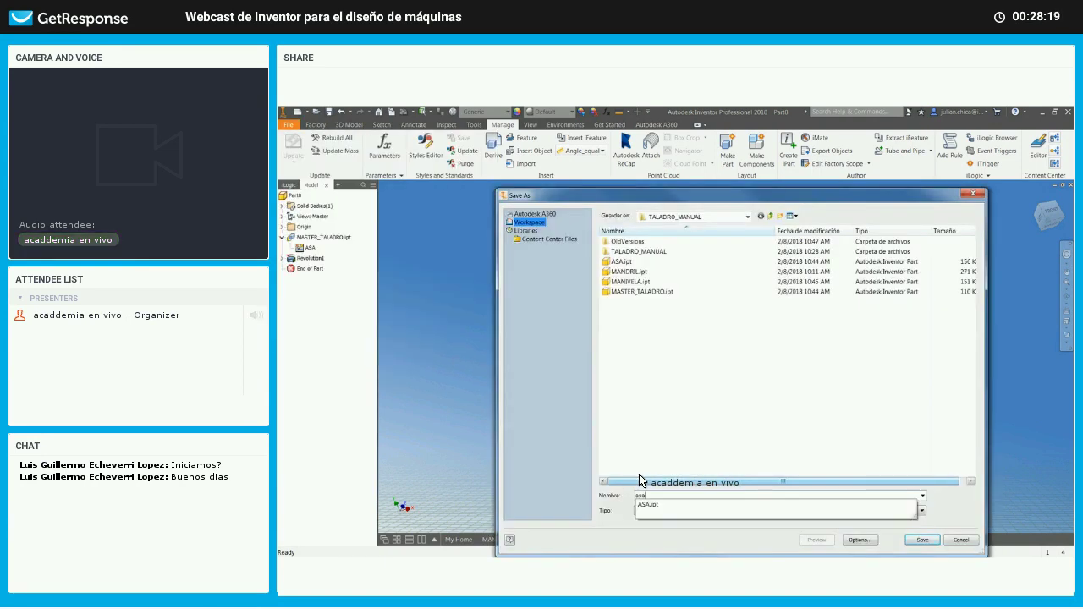
{"action": "type", "text": "_live"}
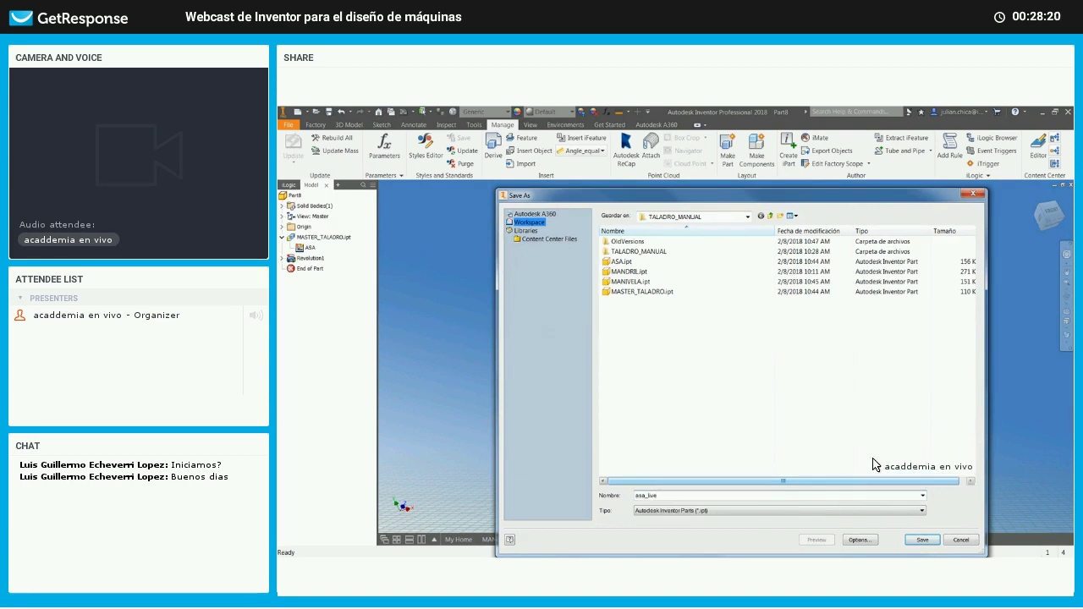
{"action": "key", "text": "ctrl+a"}
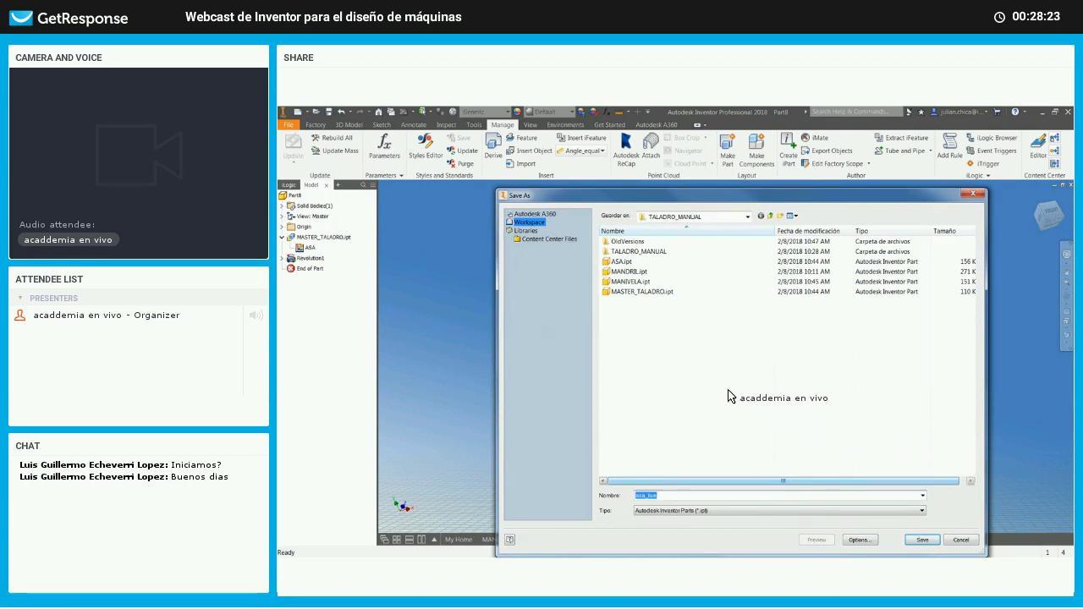
{"action": "key", "text": "Return"}
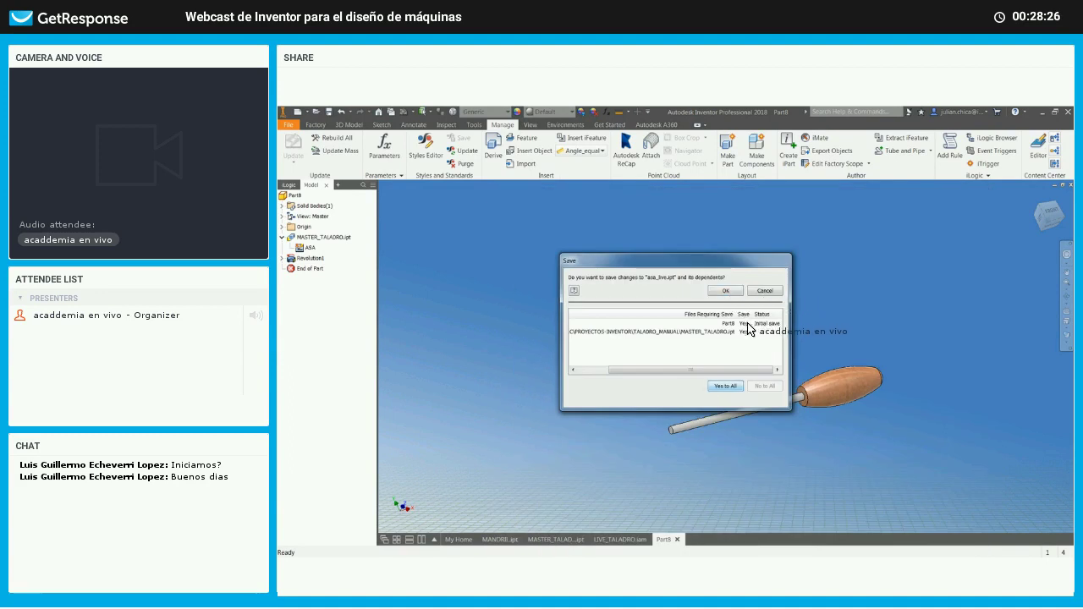
{"action": "key", "text": "Return"}
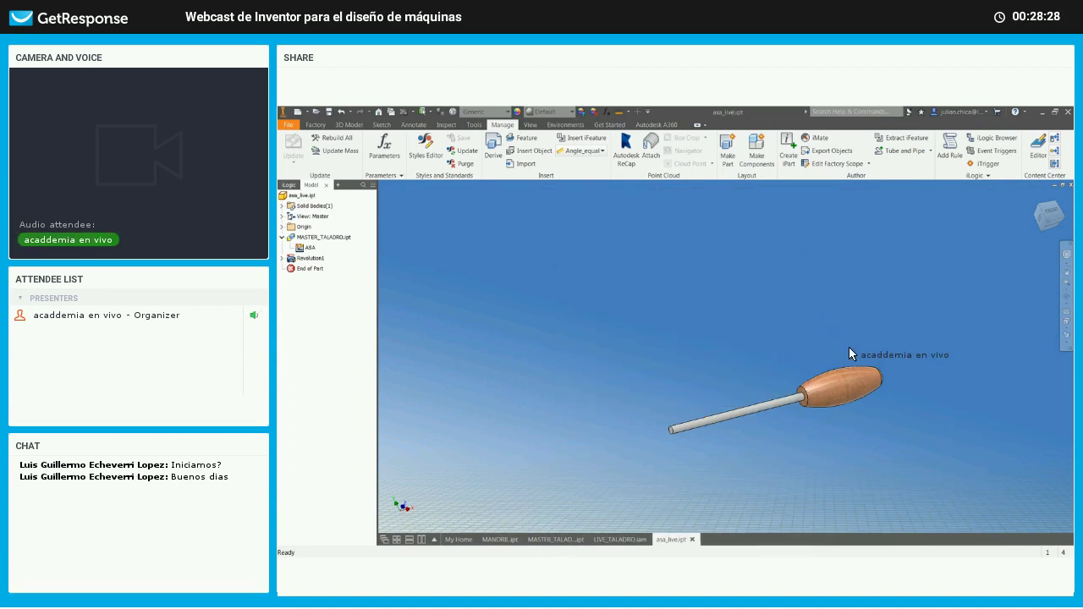
Switch to the LIVE_TALADRO.iam assembly and bring up Place Component with P
{"action": "scroll", "coordinate": [639, 252], "scroll_direction": "up", "scroll_amount": 5}
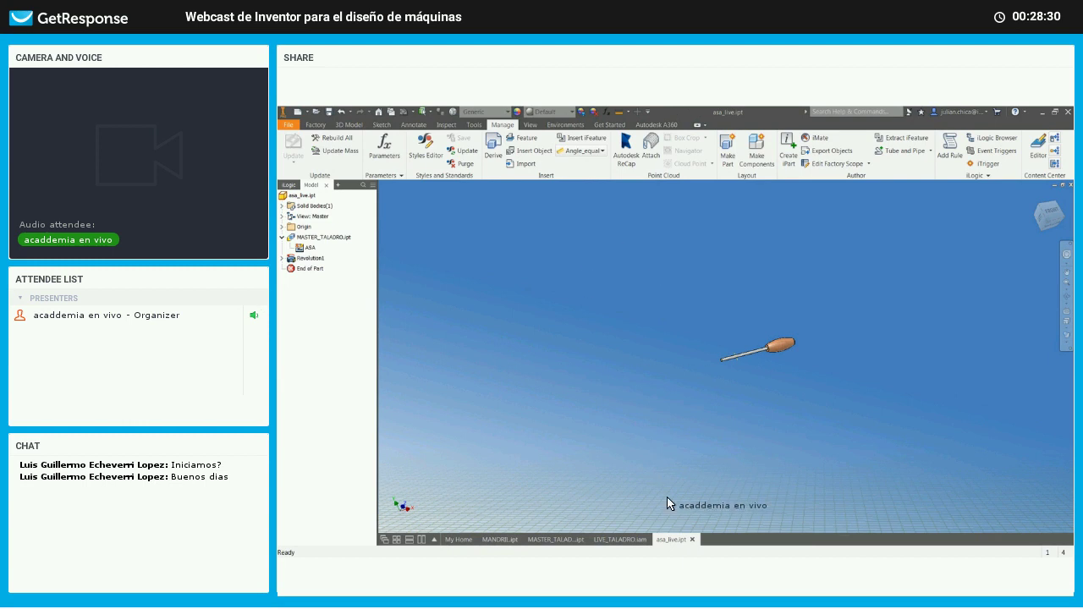
{"action": "scroll", "coordinate": [652, 520], "scroll_direction": "down", "scroll_amount": 3}
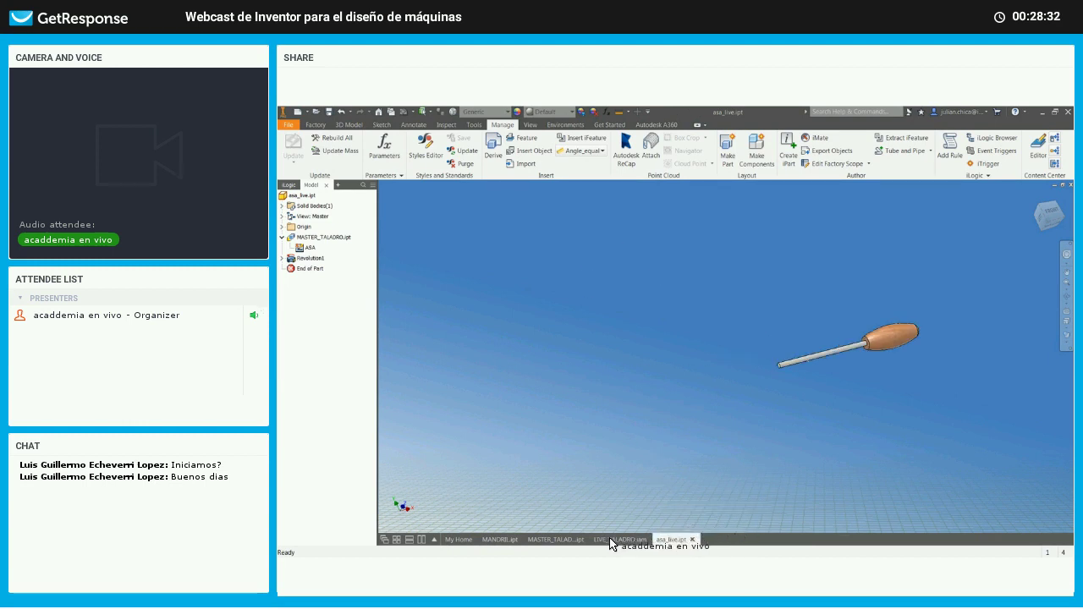
{"action": "scroll", "coordinate": [669, 306], "scroll_direction": "down", "scroll_amount": 3}
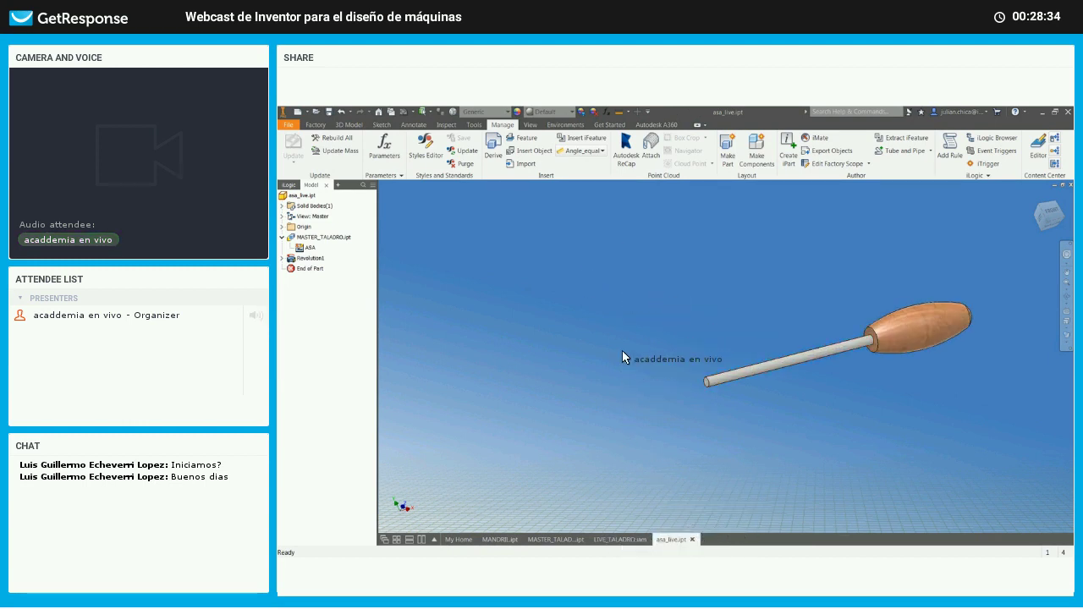
{"action": "key", "text": "ctrl+Tab"}
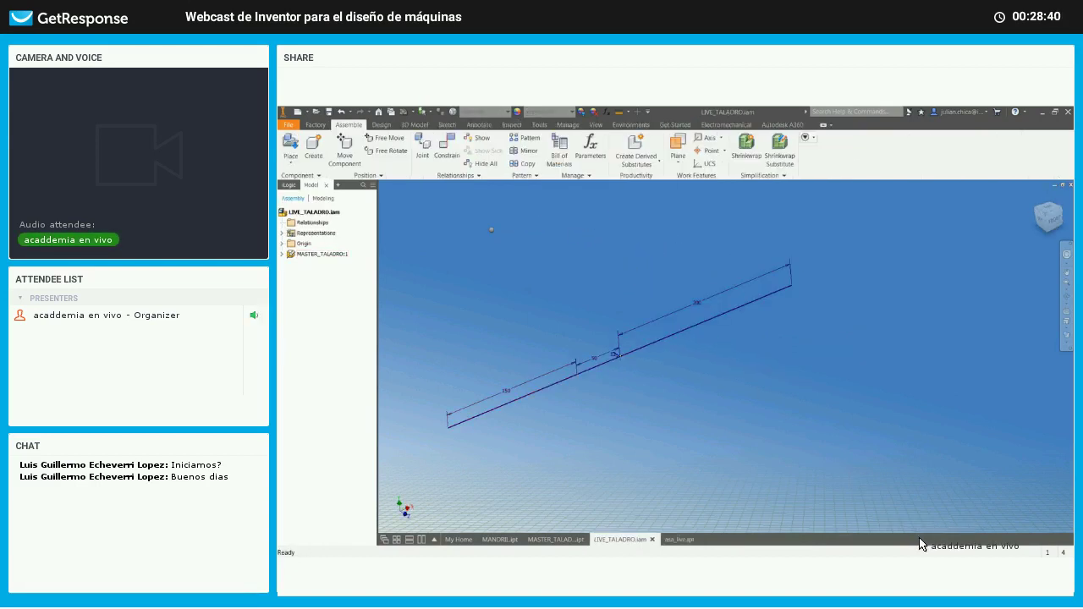
{"action": "key", "text": "p"}
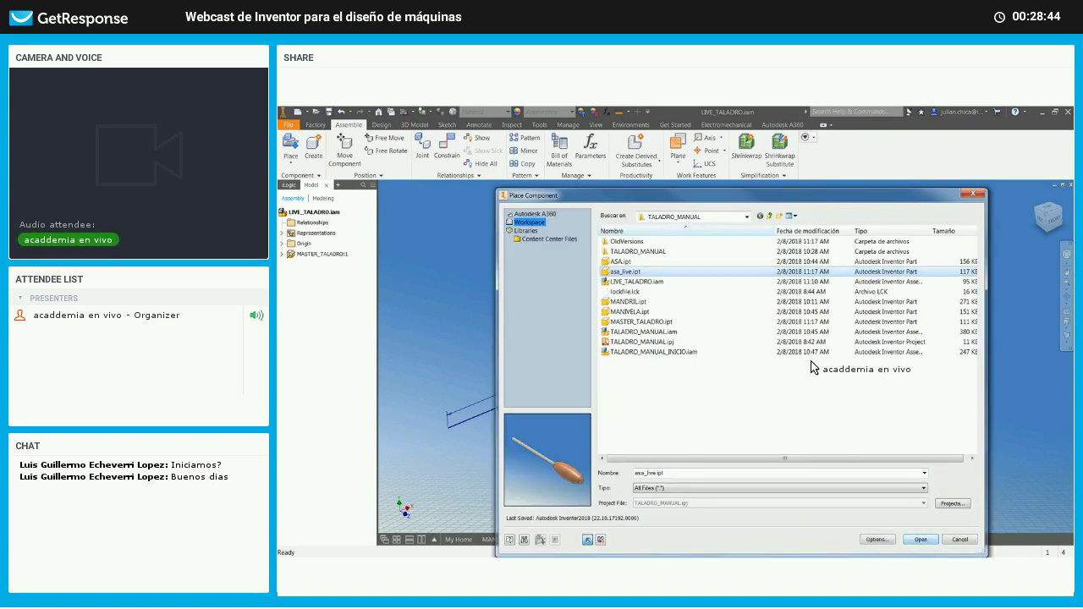
Place a single copy of asa_live.ipt into the drill assembly
{"action": "key", "text": "Return"}
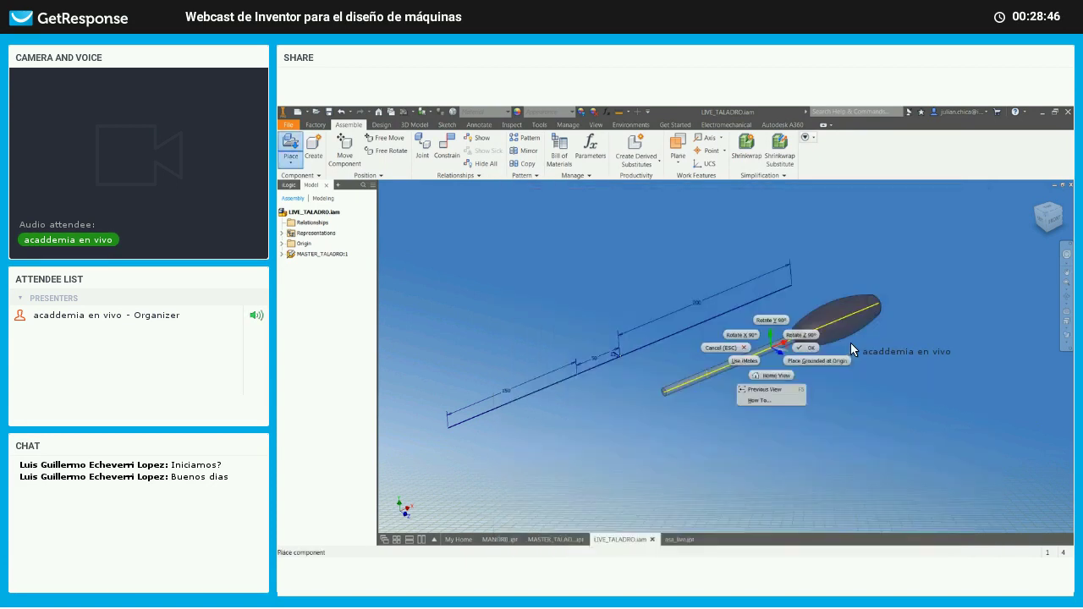
{"action": "left_click", "coordinate": [733, 392]}
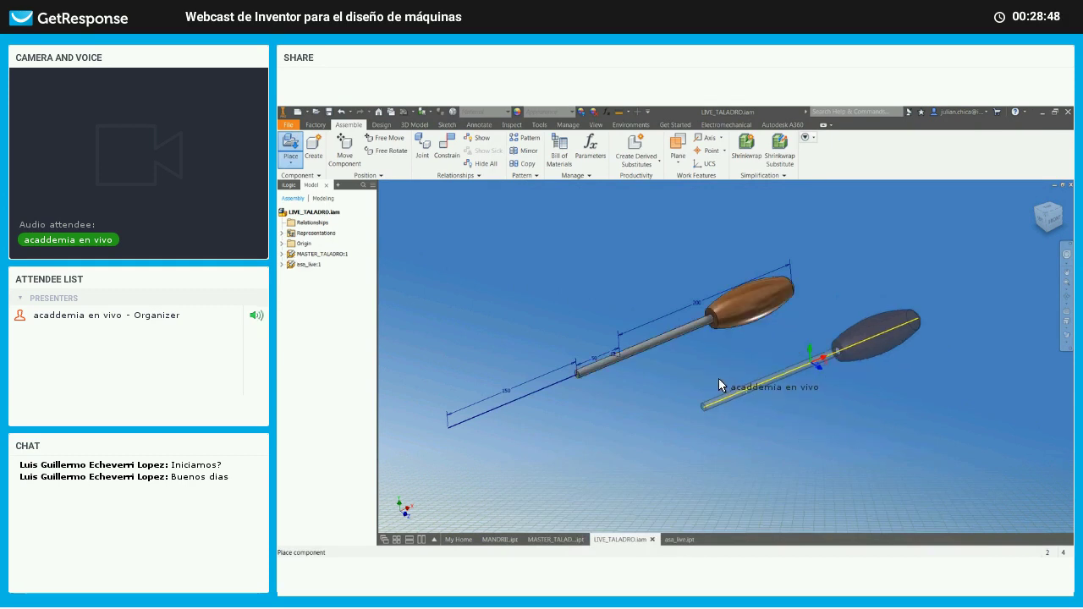
{"action": "key", "text": "Escape"}
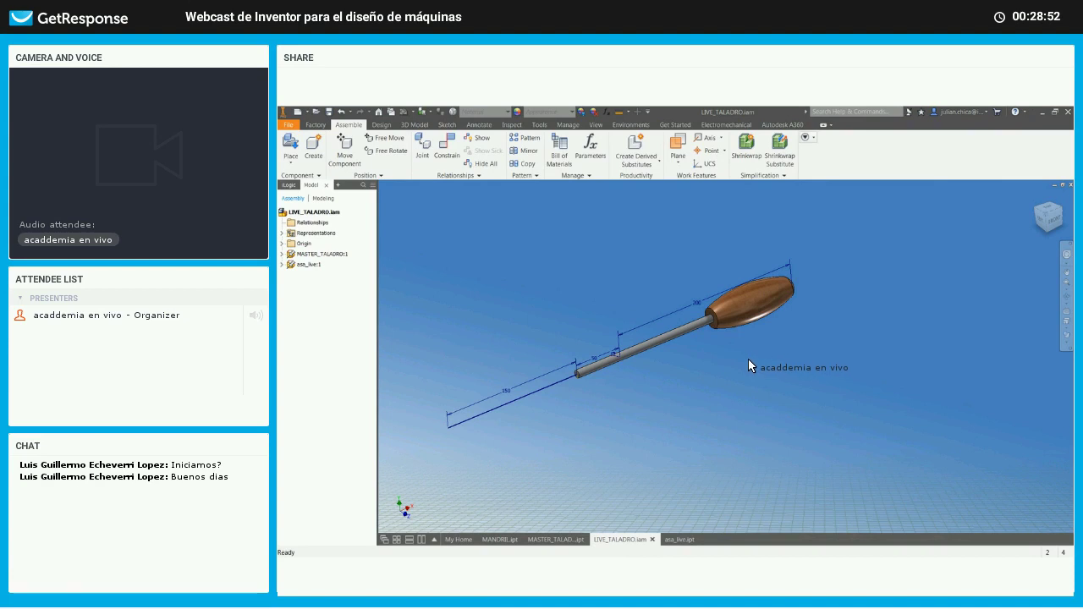
Orbit and zoom to inspect the handle seated on the shaft end
{"action": "scroll", "coordinate": [743, 354], "scroll_direction": "up", "scroll_amount": 2}
{"action": "scroll", "coordinate": [743, 354], "scroll_direction": "down", "scroll_amount": 2}
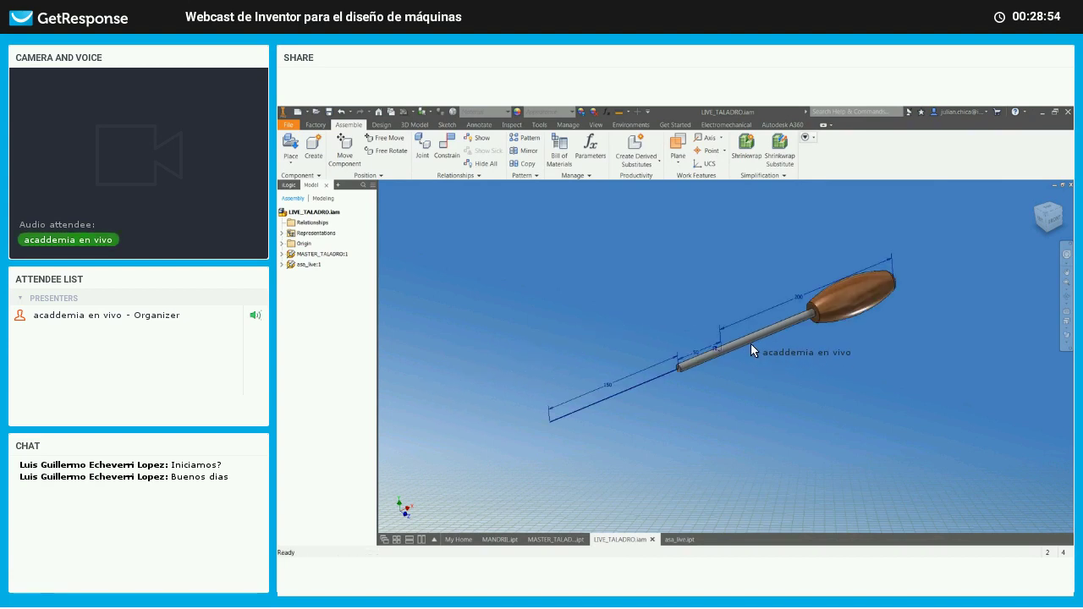
{"action": "mouse_move", "coordinate": [738, 355]}
{"action": "middle_mouse_down", "text": "shift"}
{"action": "mouse_move", "coordinate": [645, 330]}
{"action": "mouse_move", "coordinate": [711, 377]}
{"action": "mouse_move", "coordinate": [671, 361]}
{"action": "mouse_move", "coordinate": [657, 378]}
{"action": "middle_mouse_up", "text": "shift"}
{"action": "scroll", "coordinate": [656, 378], "scroll_direction": "down", "scroll_amount": 3}
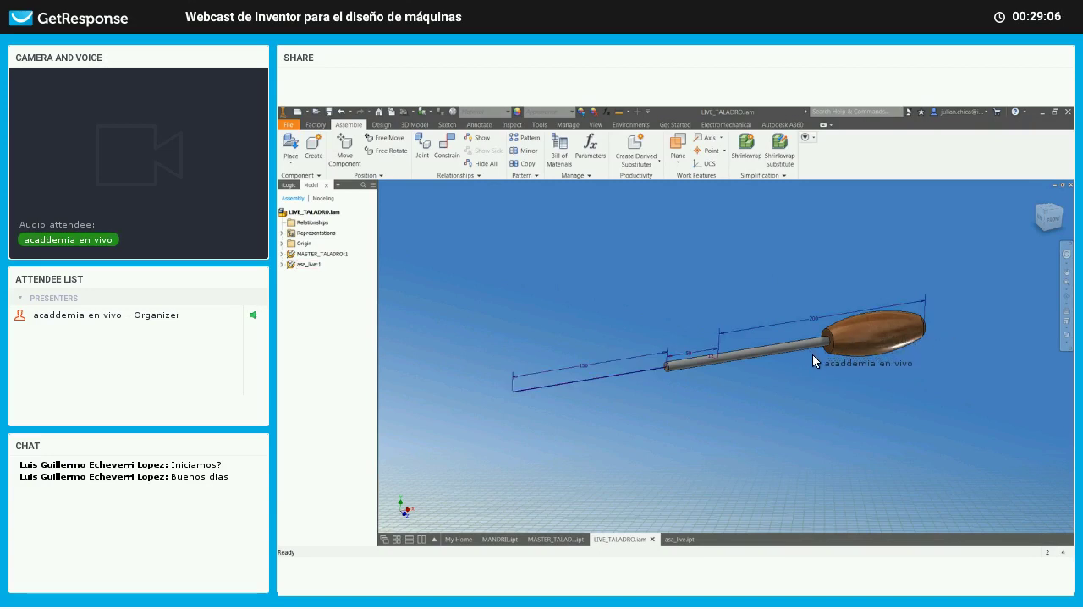
{"action": "left_click", "coordinate": [839, 340]}
{"action": "mouse_move", "coordinate": [846, 371]}
{"action": "middle_mouse_down", "text": "shift"}
{"action": "mouse_move", "coordinate": [821, 345]}
{"action": "mouse_move", "coordinate": [830, 367]}
{"action": "middle_mouse_up", "text": "shift"}
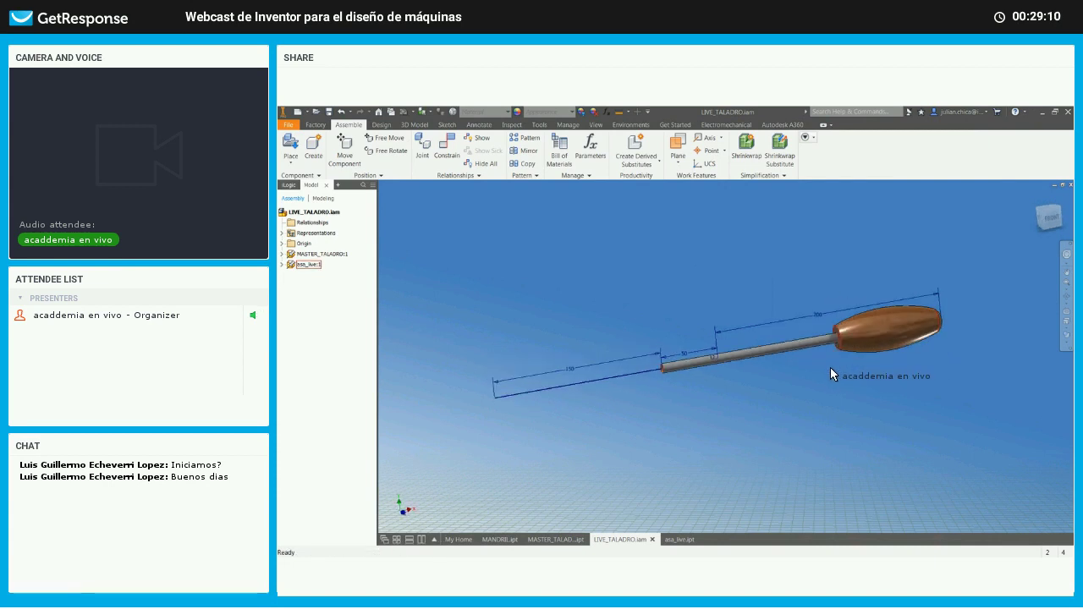
{"action": "left_click", "coordinate": [831, 369]}
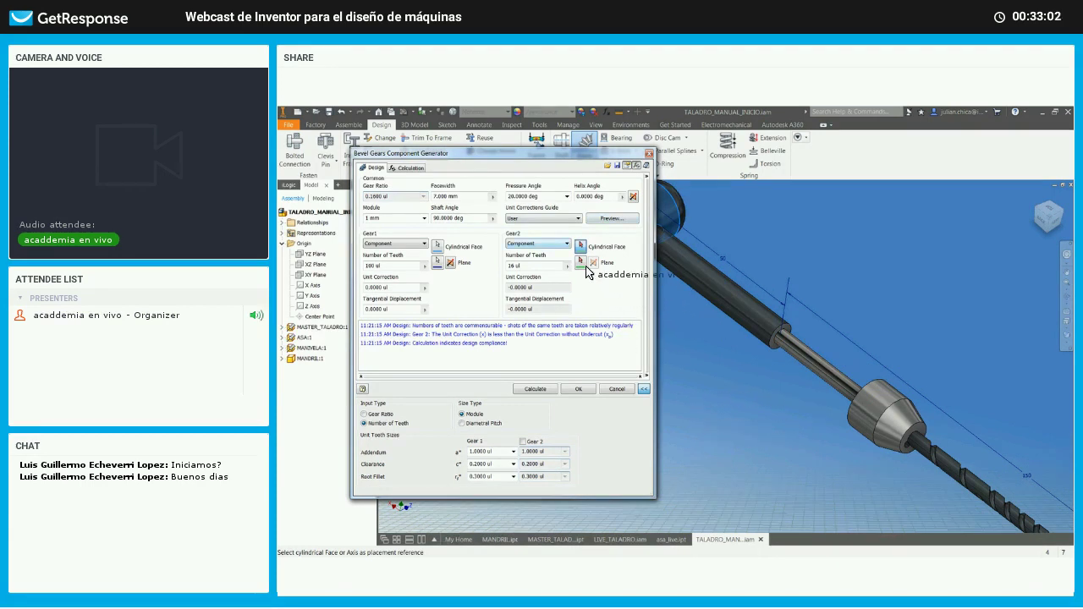
Pick the shaft's cylindrical face and the second gear's start plane, then return to the full view
{"action": "left_click", "coordinate": [780, 336]}
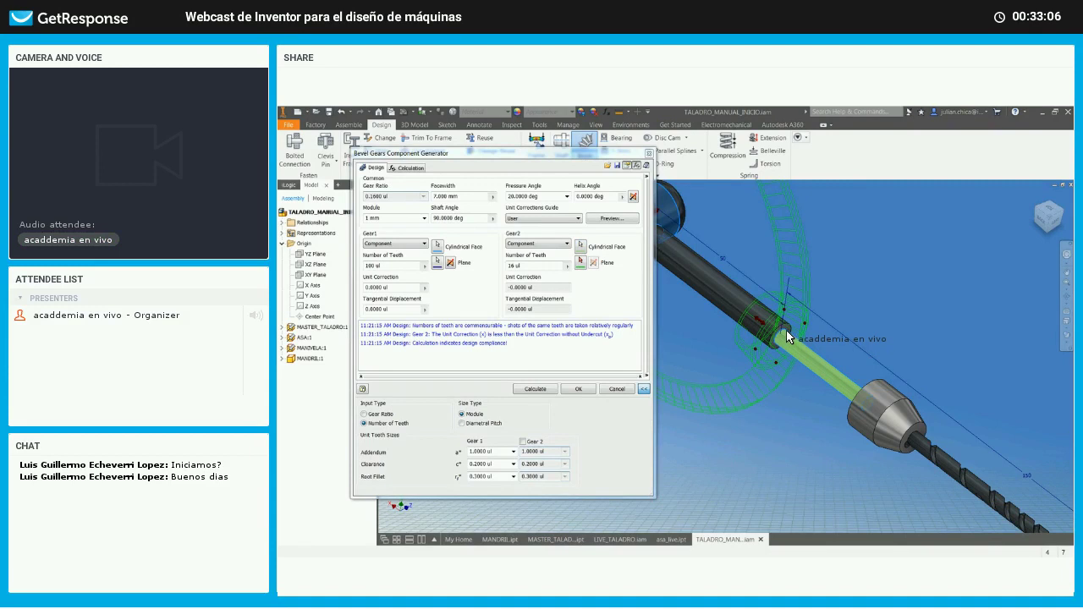
{"action": "left_click", "coordinate": [796, 330]}
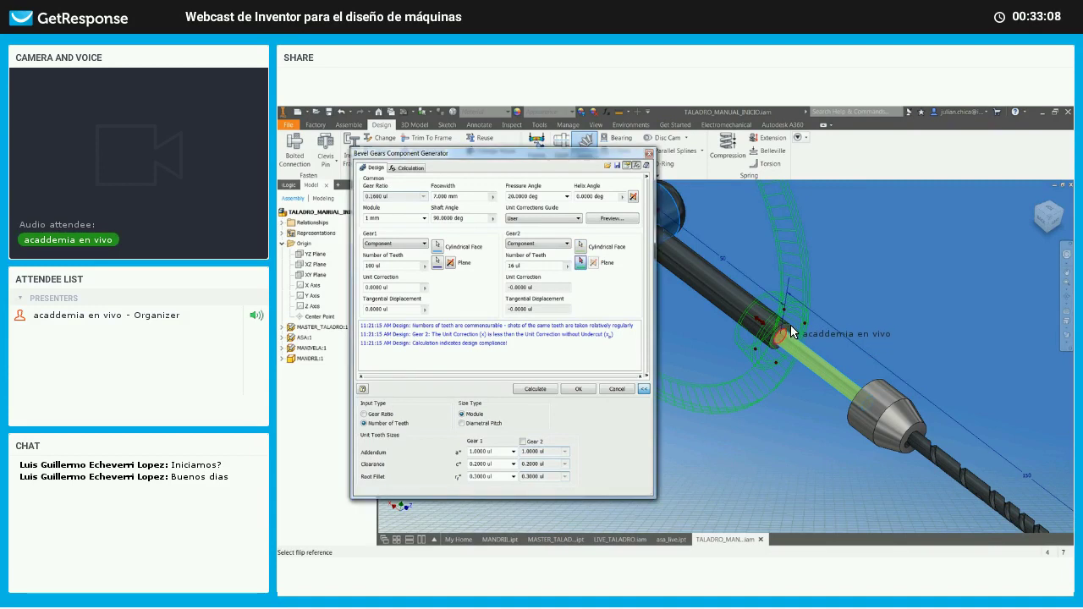
{"action": "scroll", "coordinate": [845, 359], "scroll_direction": "up", "scroll_amount": 2}
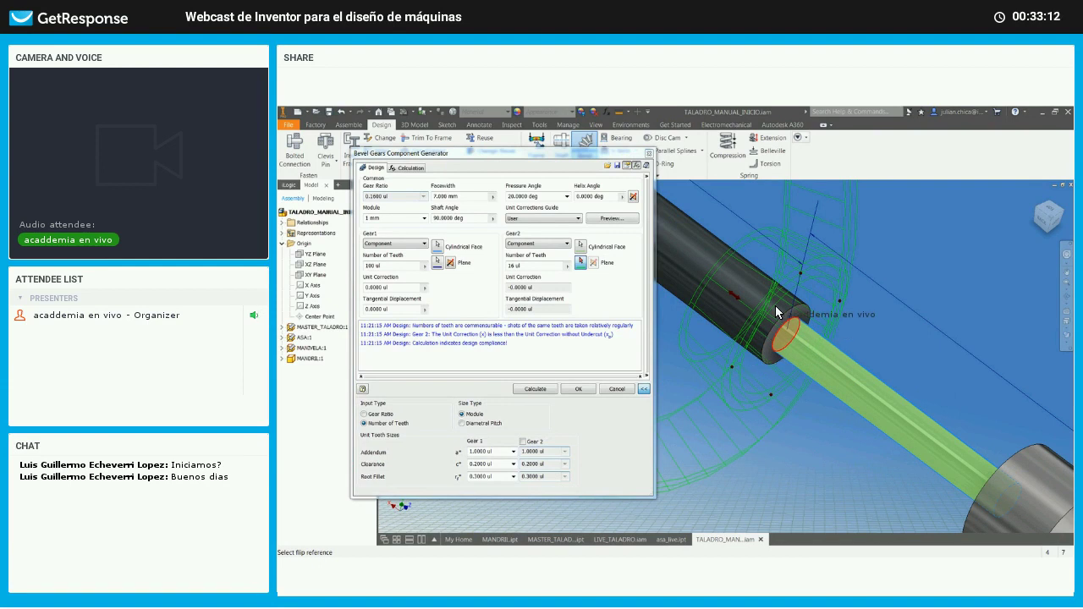
{"action": "key", "text": "F6"}
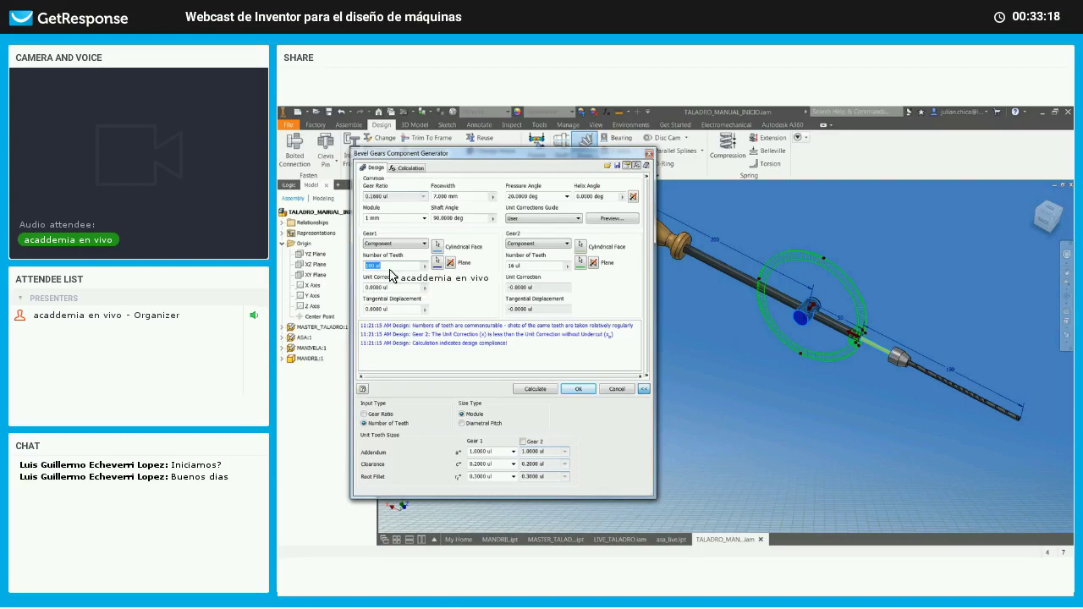
Set the tooth counts to 110 for the first gear and 12 for the second
{"action": "type", "text": "16"}
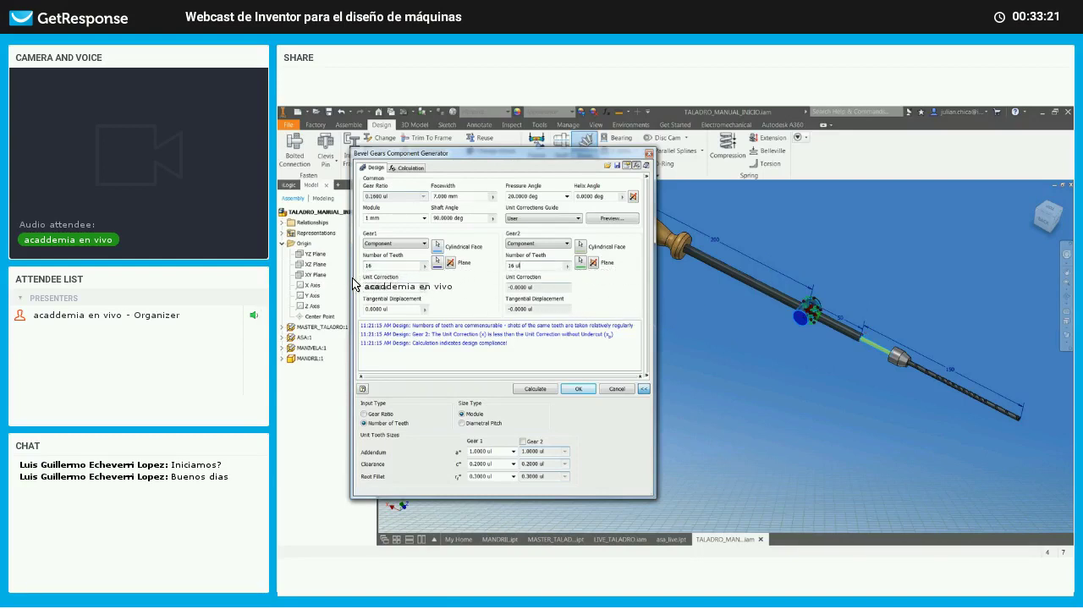
{"action": "key", "text": "BackSpace"}
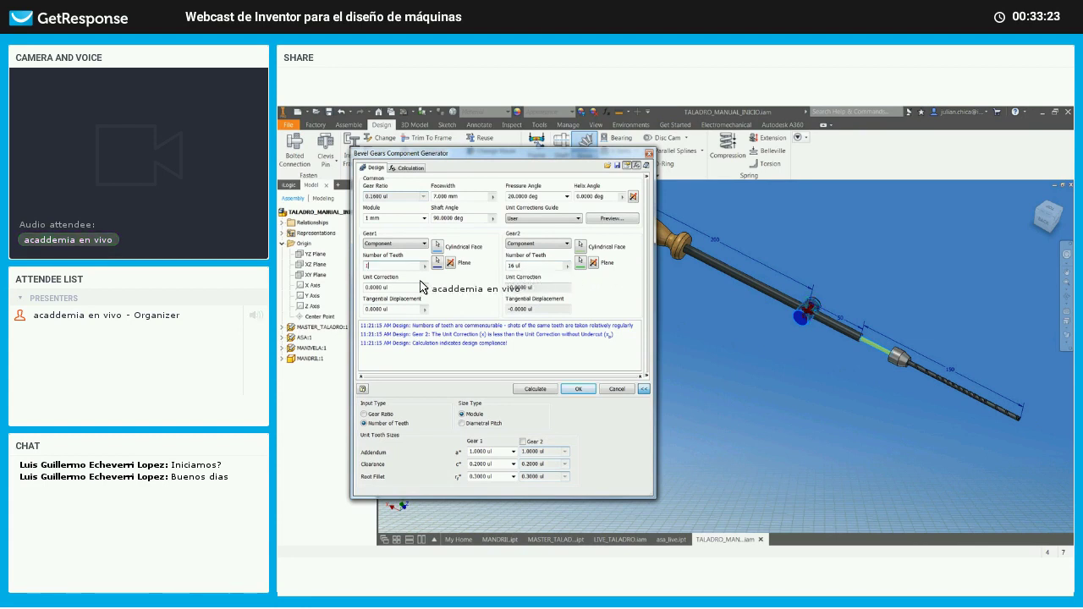
{"action": "type", "text": "2"}
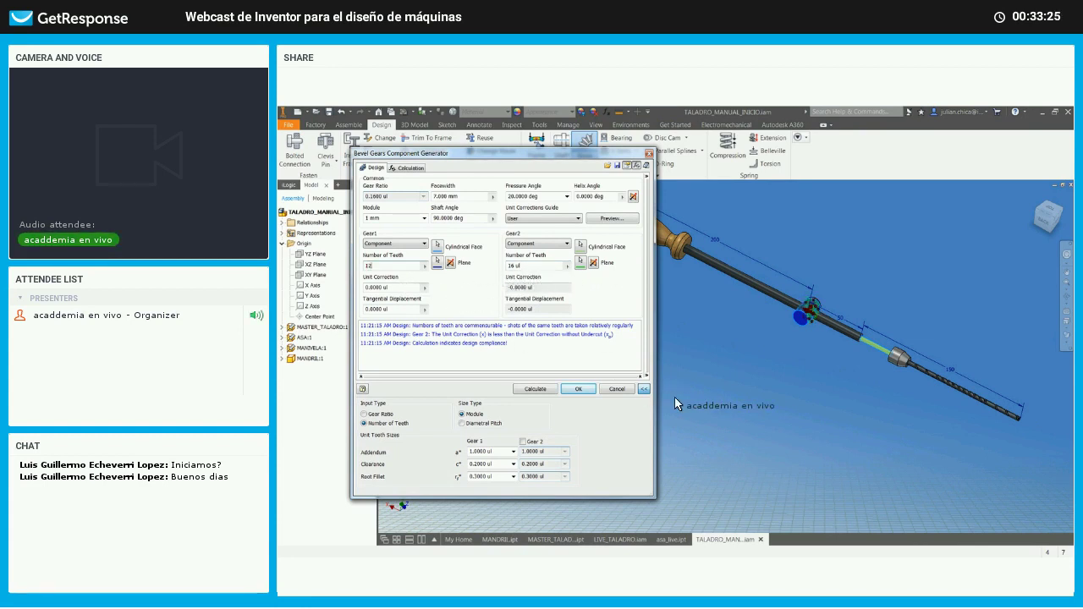
{"action": "left_click", "coordinate": [537, 265]}
{"action": "type", "text": "12"}
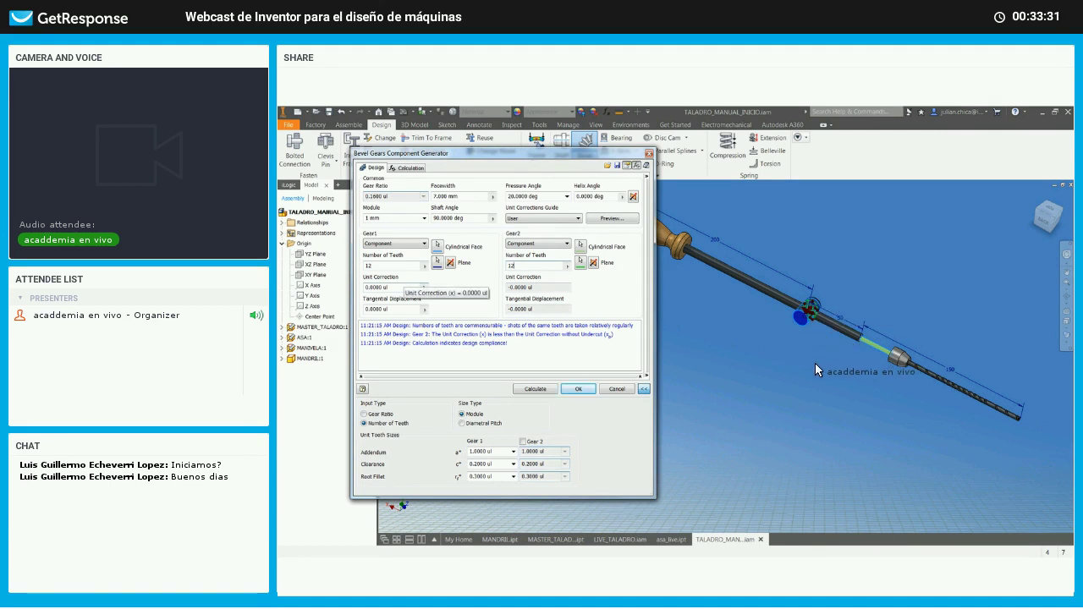
{"action": "scroll", "coordinate": [812, 313], "scroll_direction": "up", "scroll_amount": 3}
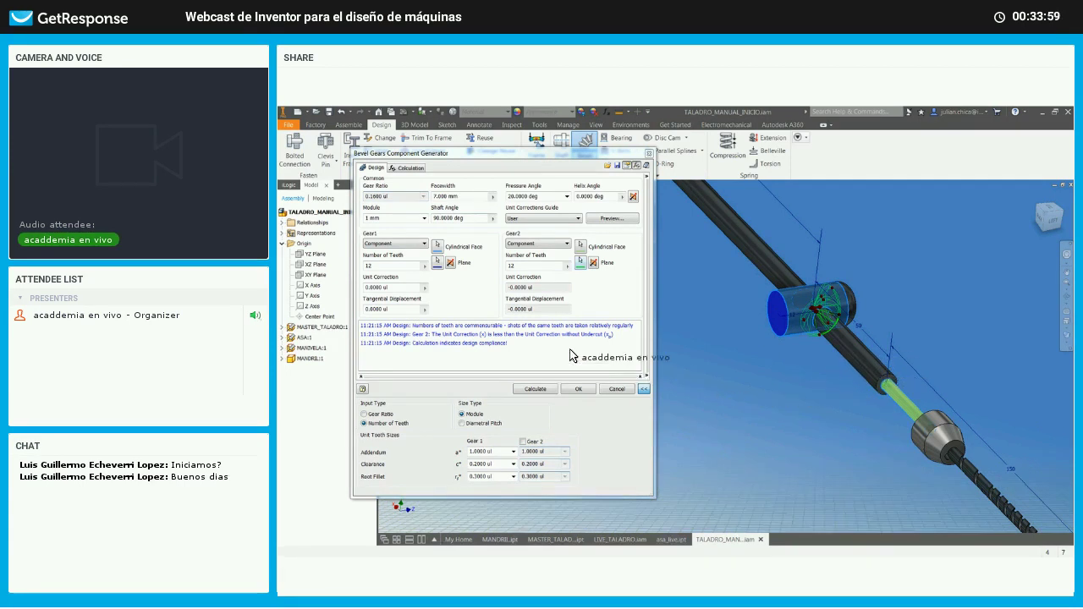
{"action": "left_click", "coordinate": [373, 266]}
{"action": "type", "text": "98"}
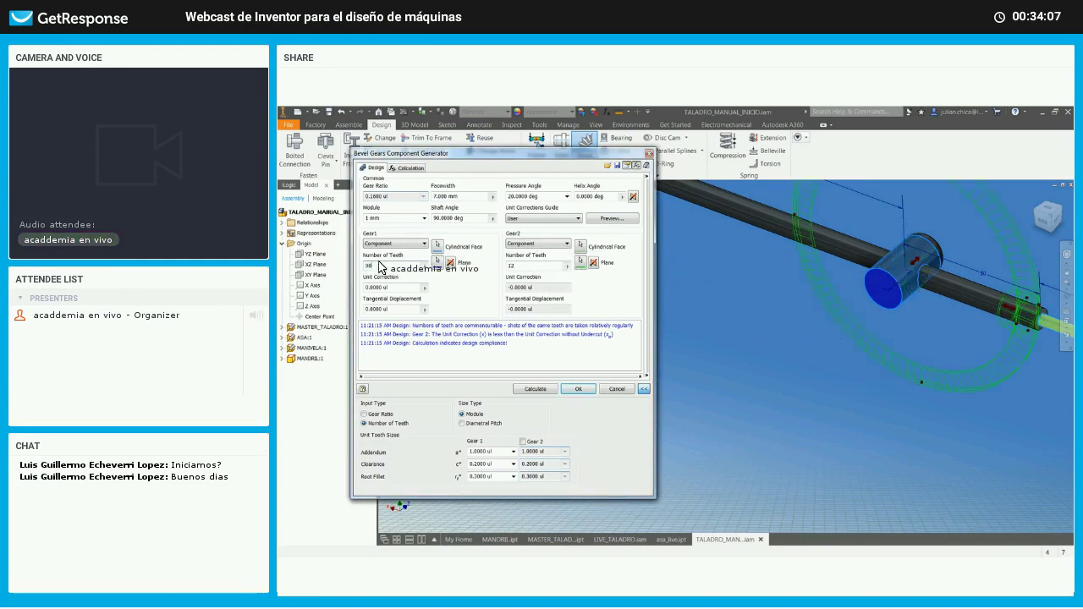
{"action": "middle_click_drag", "start_coordinate": [847, 296], "coordinate": [880, 296], "text": "shift"}
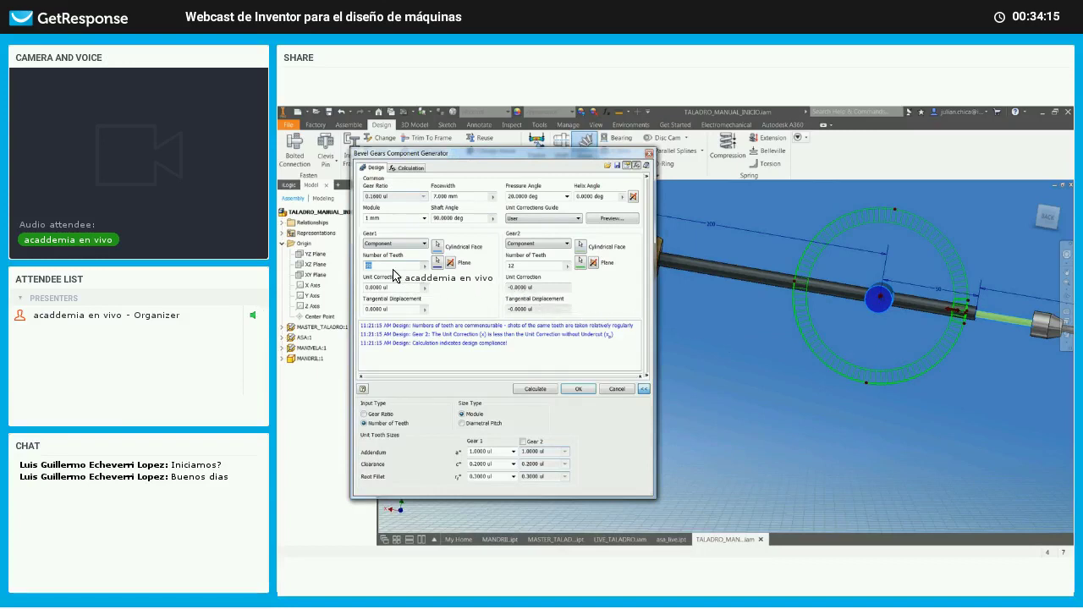
{"action": "type", "text": "100"}
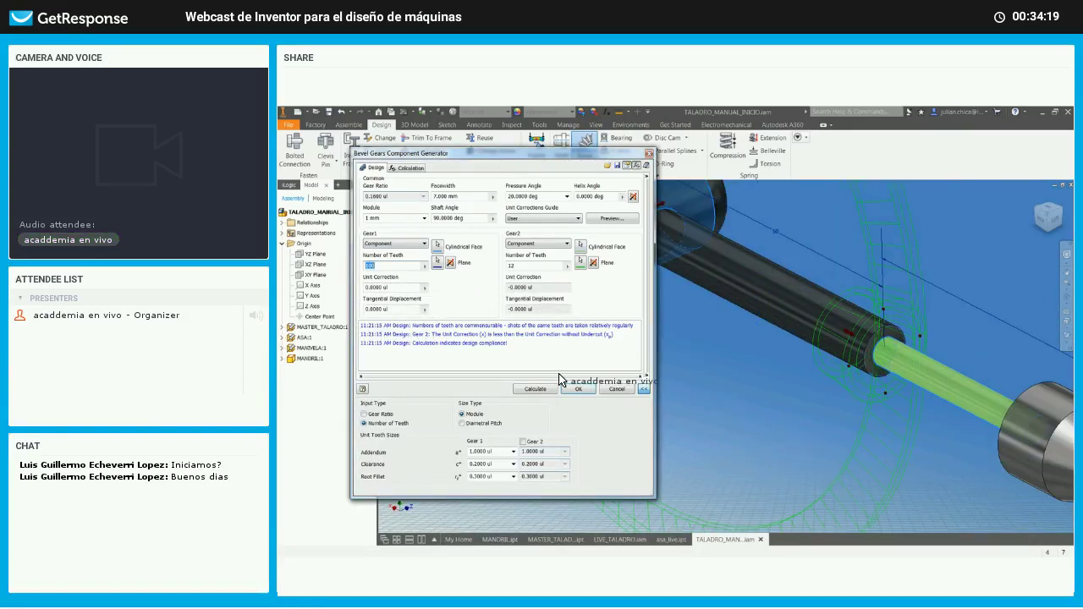
{"action": "type", "text": "1"}
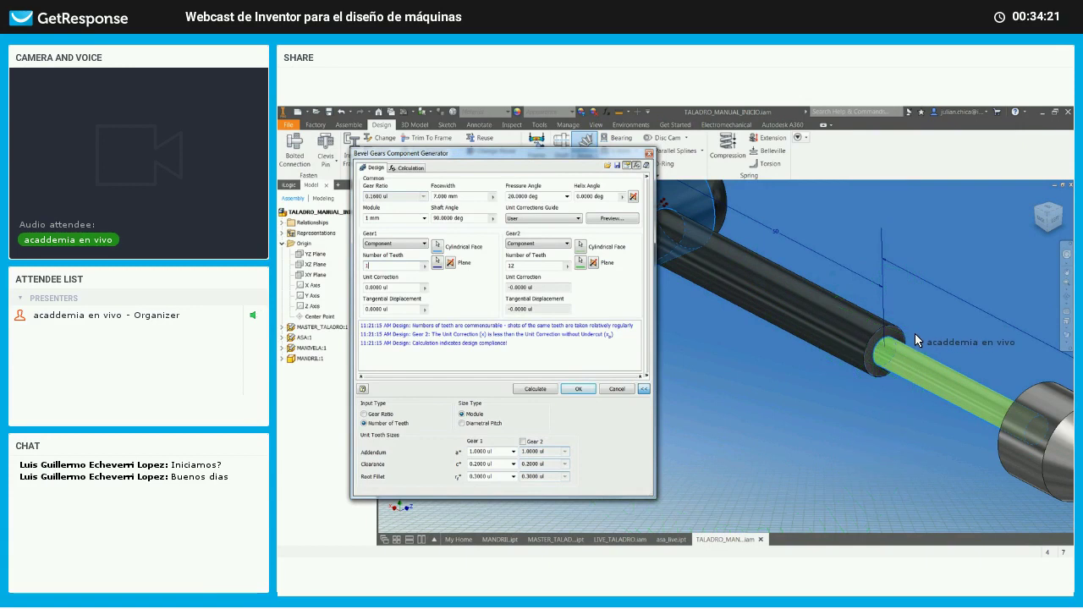
{"action": "type", "text": "1"}
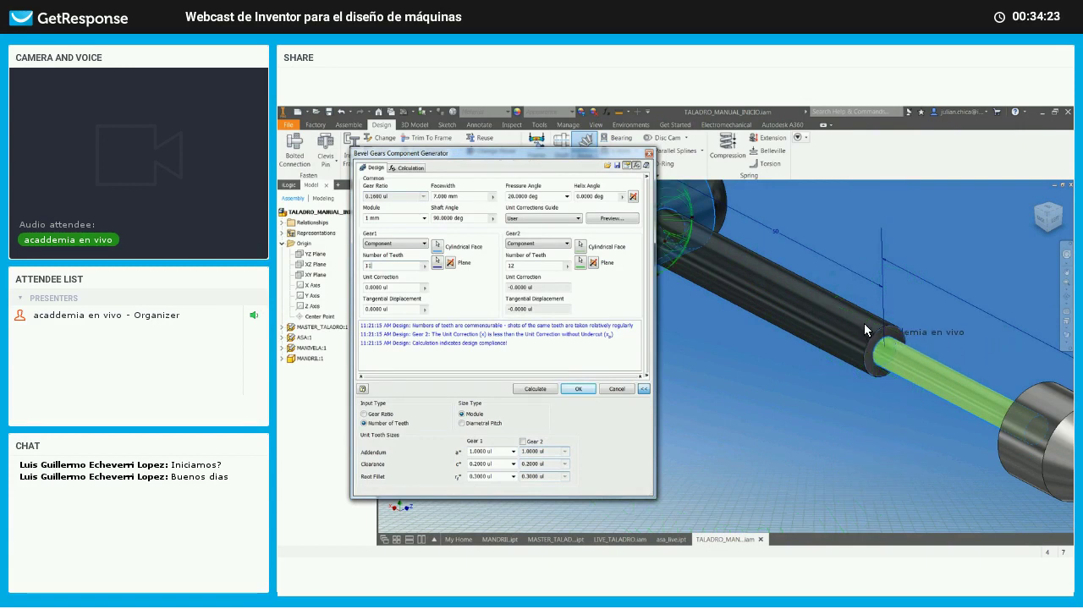
{"action": "type", "text": "0"}
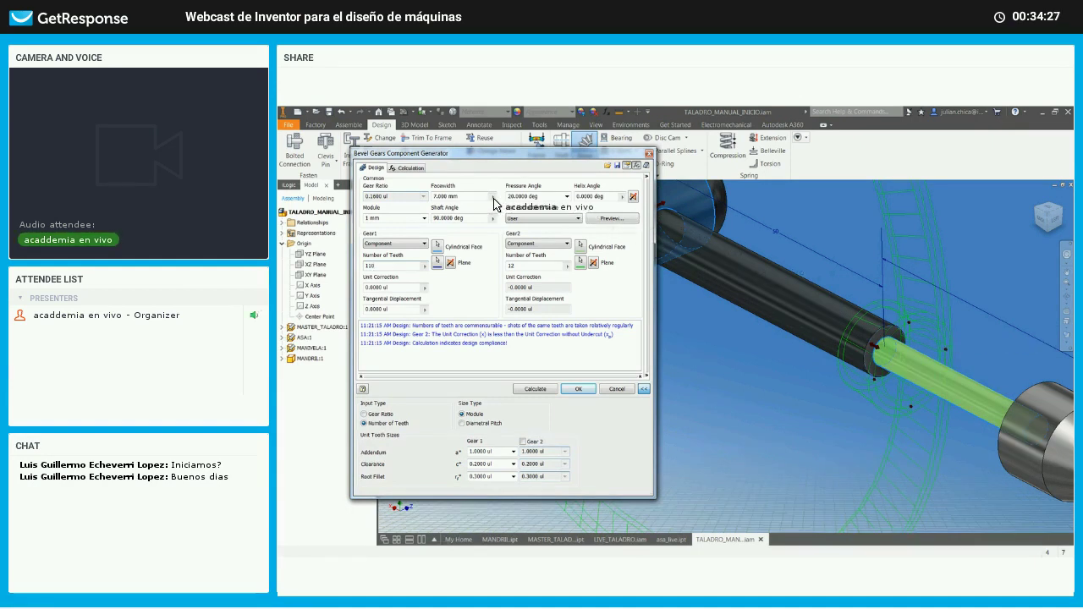
Adjust the gear face width to 9 mm and orbit to inspect the gear pair on the shaft
{"action": "mouse_move", "coordinate": [810, 308]}
{"action": "middle_mouse_down", "text": "shift"}
{"action": "mouse_move", "coordinate": [949, 396]}
{"action": "mouse_move", "coordinate": [942, 316]}
{"action": "middle_mouse_up", "text": "shift"}
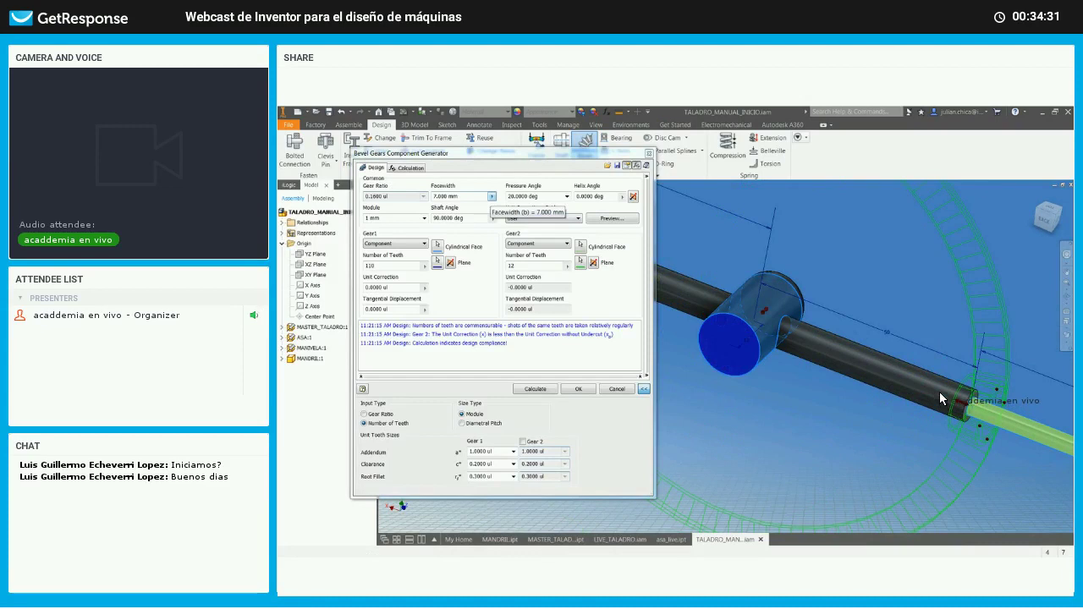
{"action": "mouse_move", "coordinate": [952, 293]}
{"action": "left_mouse_down"}
{"action": "mouse_move", "coordinate": [917, 348]}
{"action": "mouse_move", "coordinate": [887, 365]}
{"action": "left_mouse_up"}
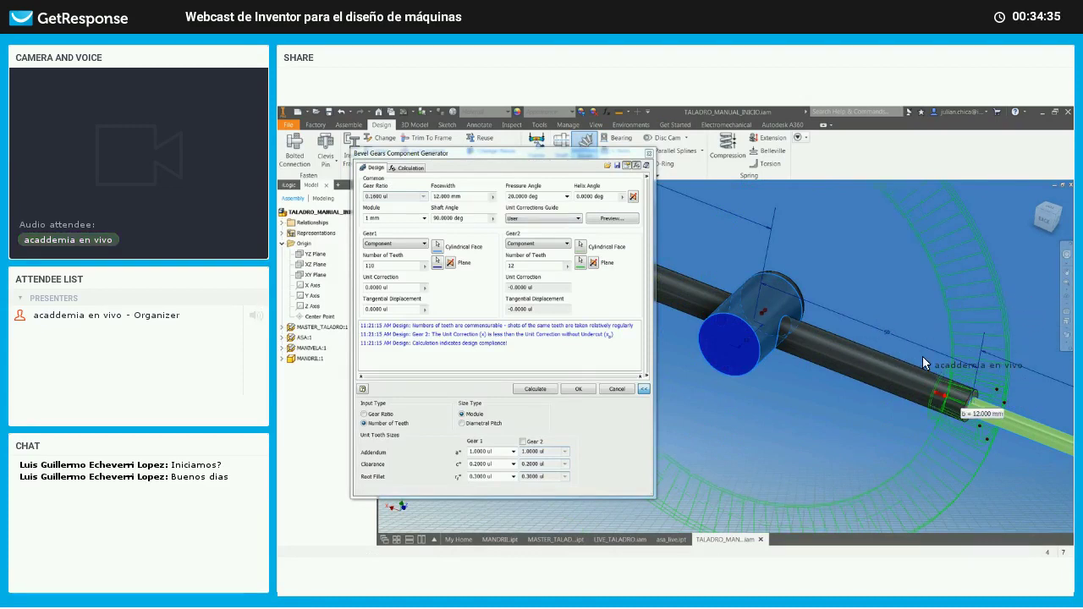
{"action": "right_click", "coordinate": [939, 336]}
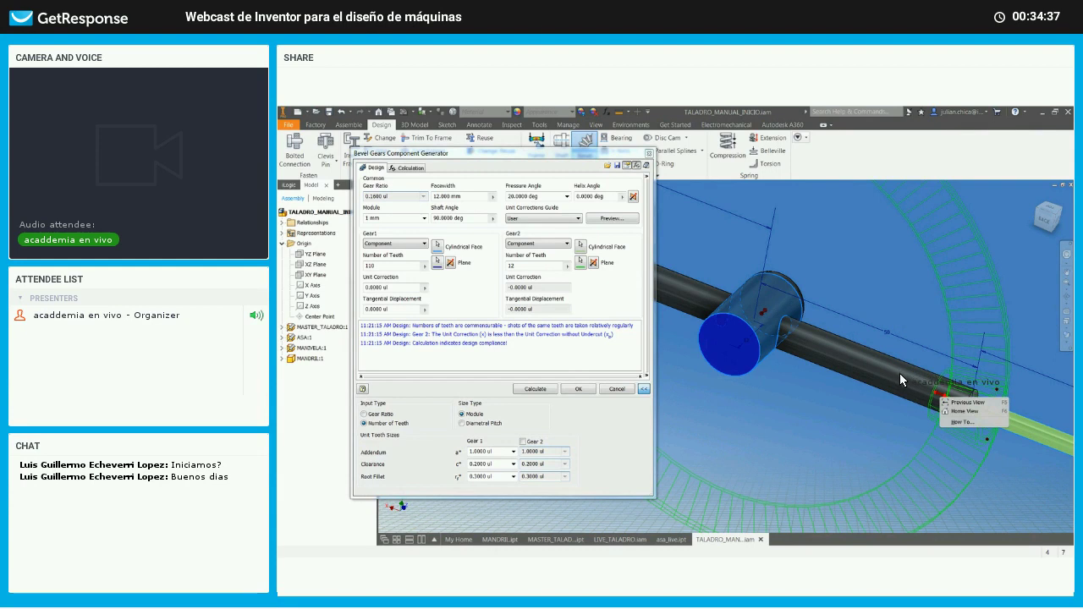
{"action": "scroll", "coordinate": [916, 370], "scroll_direction": "down", "scroll_amount": 2}
{"action": "scroll", "coordinate": [904, 373], "scroll_direction": "down", "scroll_amount": 2}
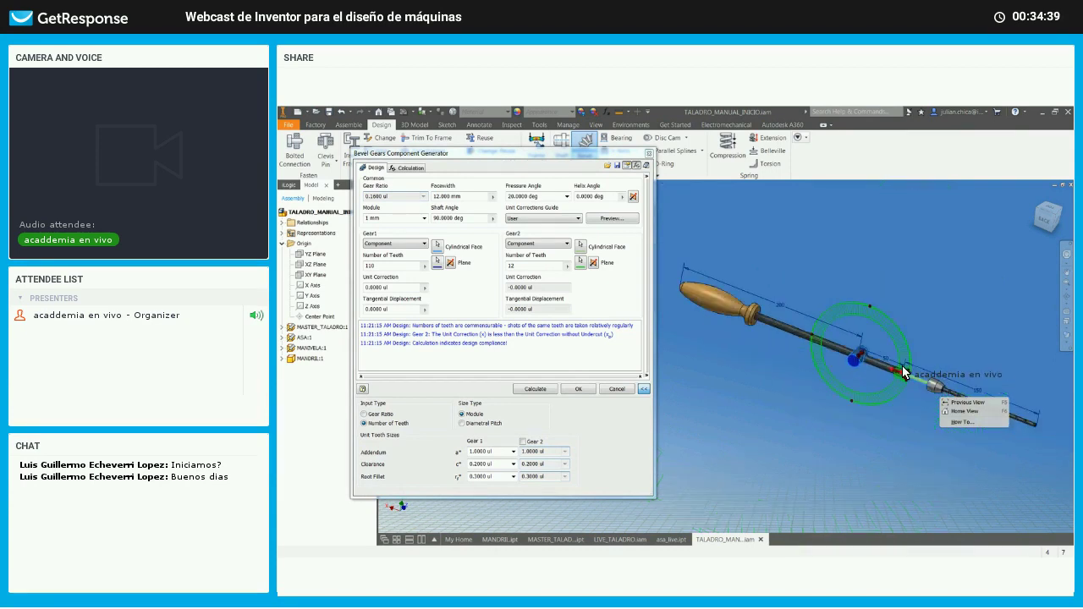
{"action": "left_click_drag", "start_coordinate": [904, 372], "coordinate": [899, 365]}
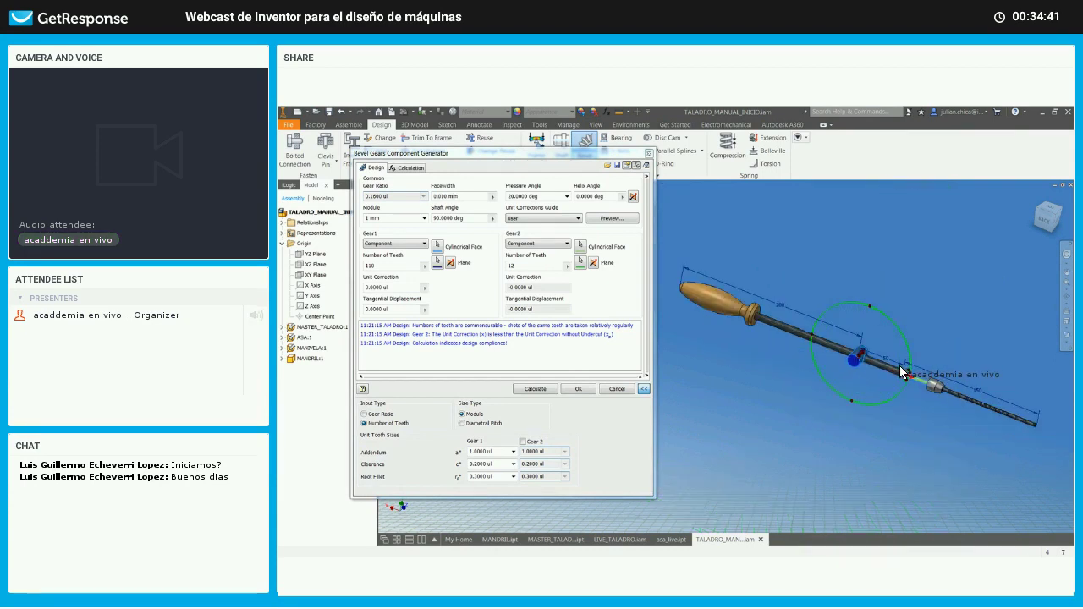
{"action": "scroll", "coordinate": [899, 365], "scroll_direction": "up", "scroll_amount": 3}
{"action": "mouse_move", "coordinate": [912, 396]}
{"action": "left_mouse_down"}
{"action": "mouse_move", "coordinate": [925, 399]}
{"action": "mouse_move", "coordinate": [819, 385]}
{"action": "left_mouse_up"}
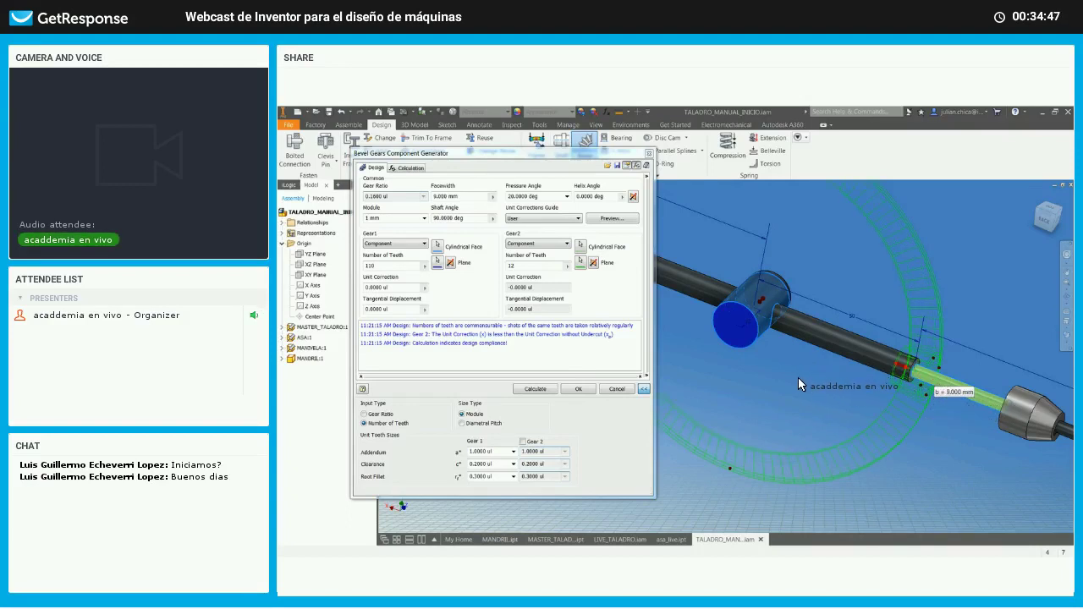
{"action": "scroll", "coordinate": [695, 362], "scroll_direction": "up", "scroll_amount": 2}
{"action": "scroll", "coordinate": [695, 362], "scroll_direction": "up", "scroll_amount": 3}
{"action": "middle_click_drag", "start_coordinate": [694, 362], "coordinate": [788, 381], "text": "shift"}
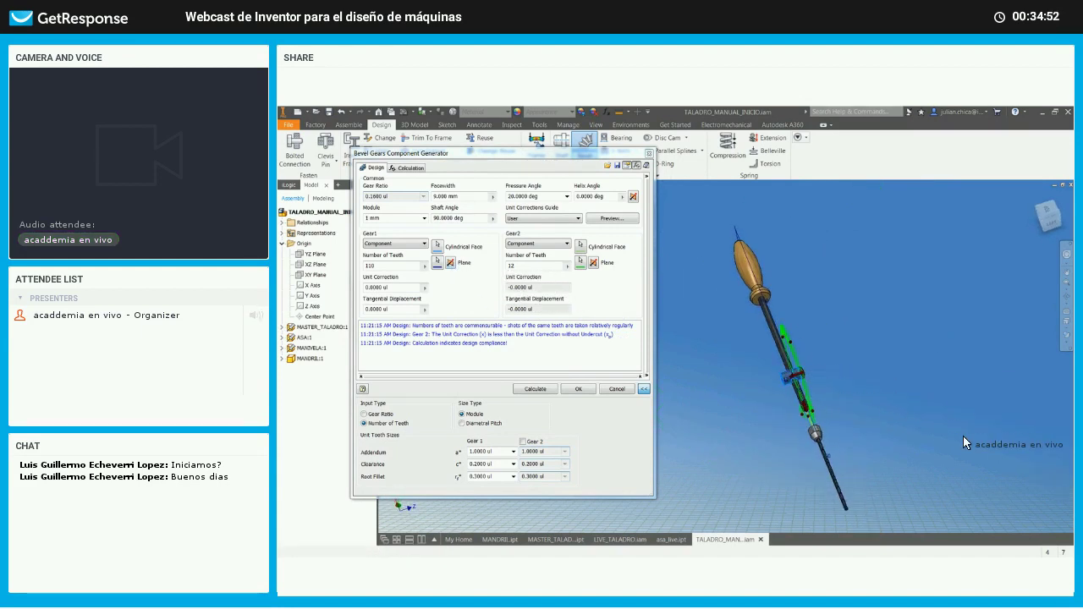
{"action": "middle_click_drag", "start_coordinate": [1073, 474], "coordinate": [1072, 474], "text": "shift"}
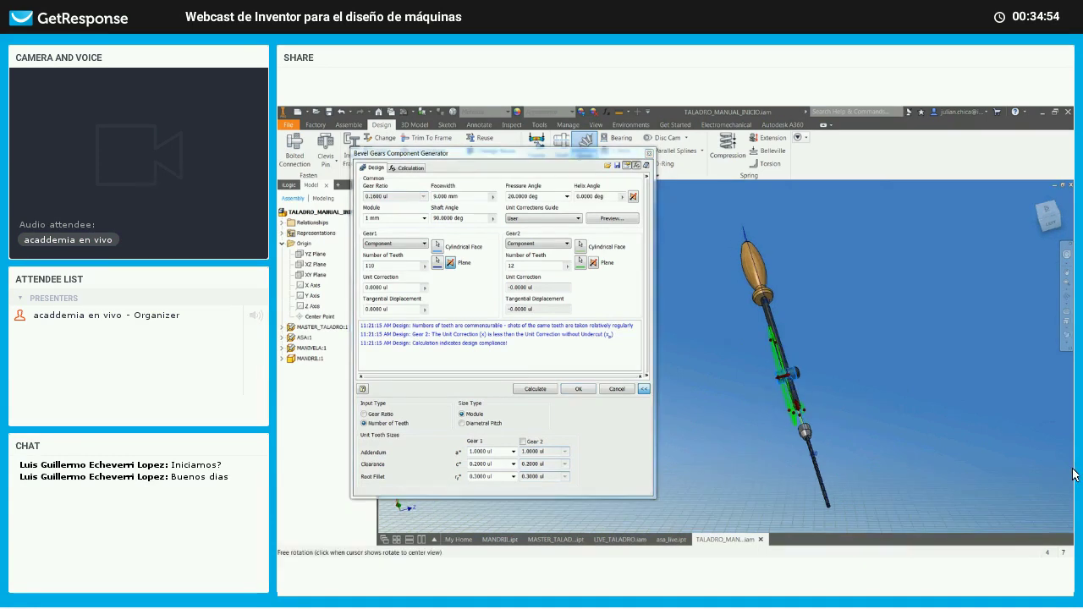
Change the second gear to 16 teeth and orbit to check the updated preview on the shaft
{"action": "scroll", "coordinate": [1073, 474], "scroll_direction": "down", "scroll_amount": 3}
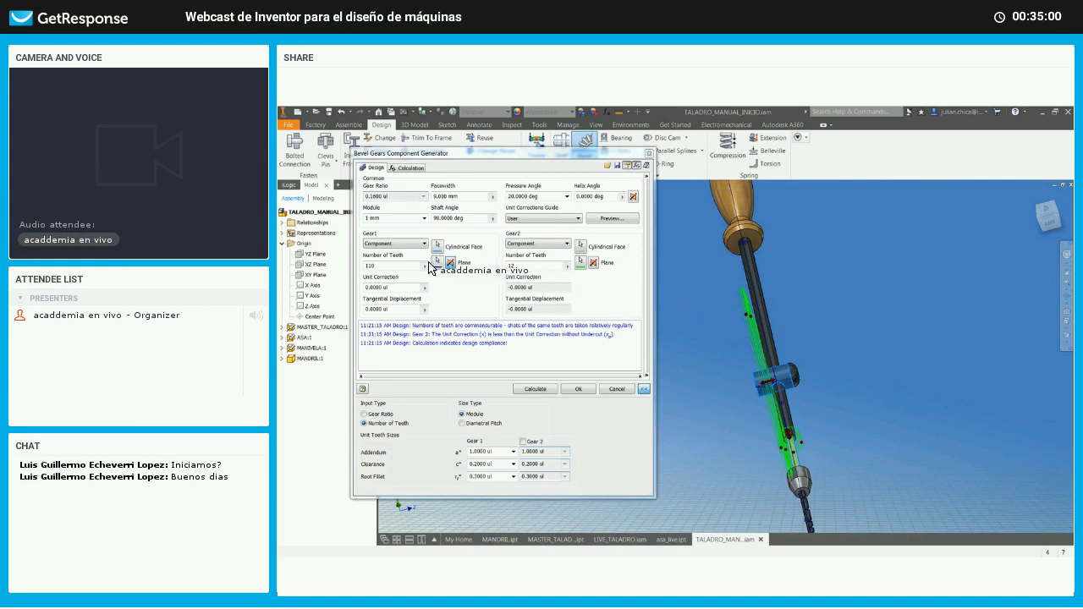
{"action": "key", "text": "Tab"}
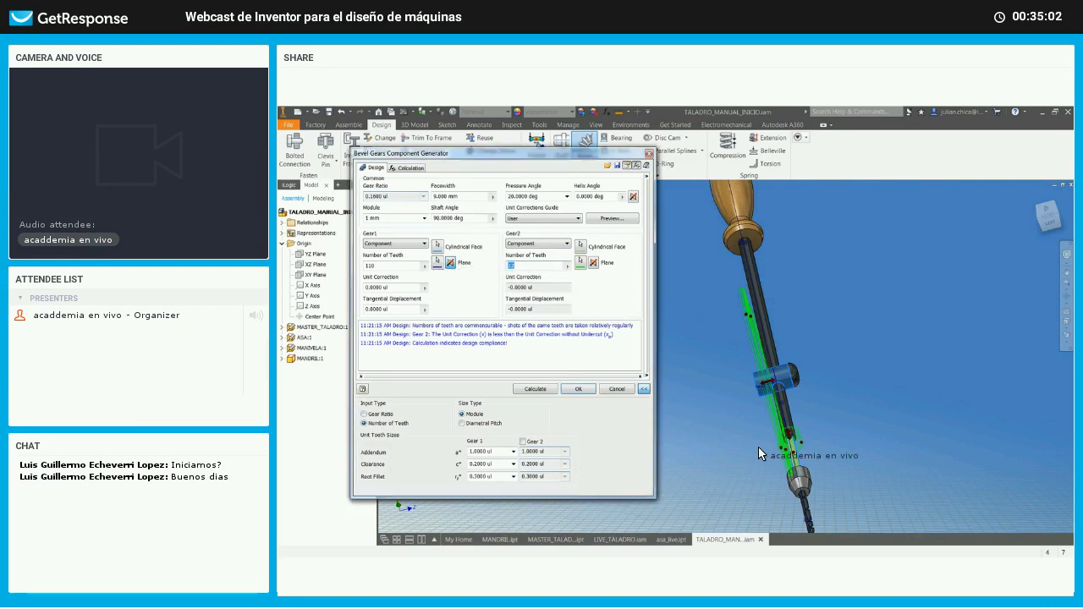
{"action": "type", "text": "16"}
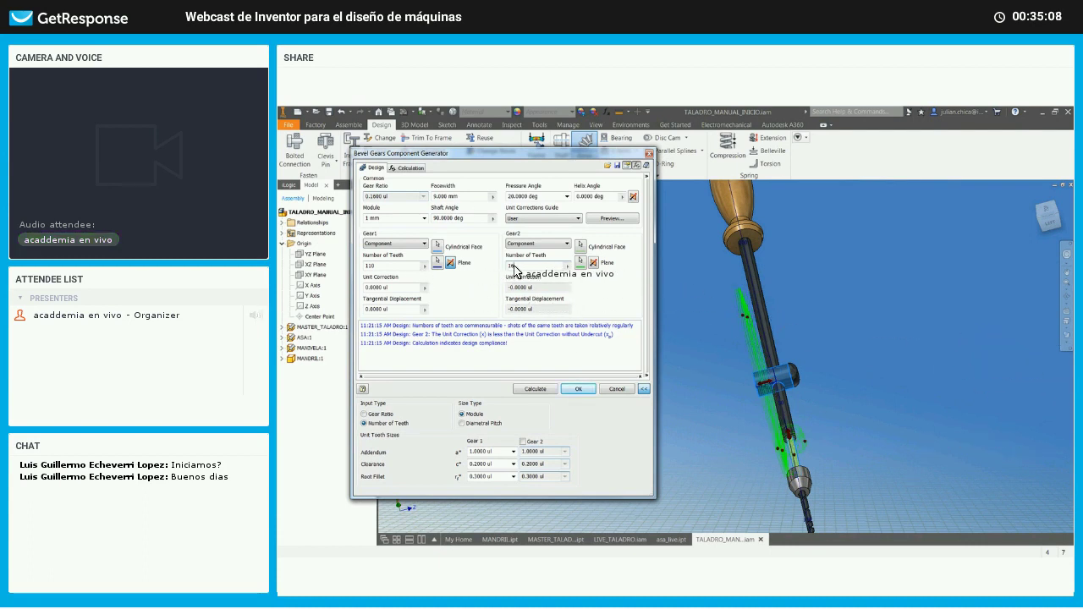
{"action": "middle_click_drag", "start_coordinate": [677, 321], "coordinate": [703, 328], "text": "shift"}
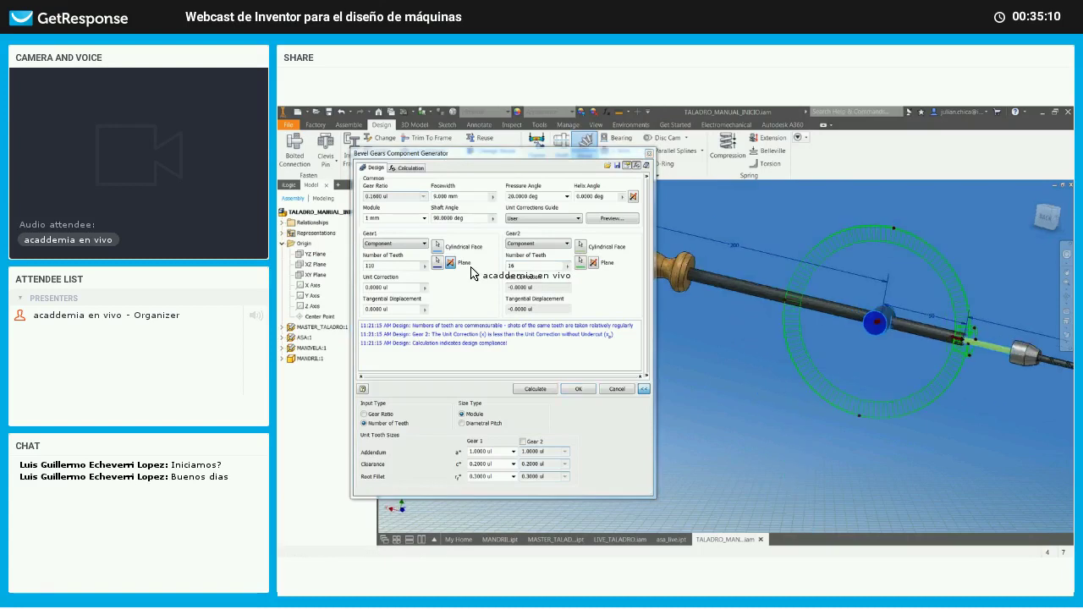
{"action": "scroll", "coordinate": [721, 355], "scroll_direction": "up", "scroll_amount": 2}
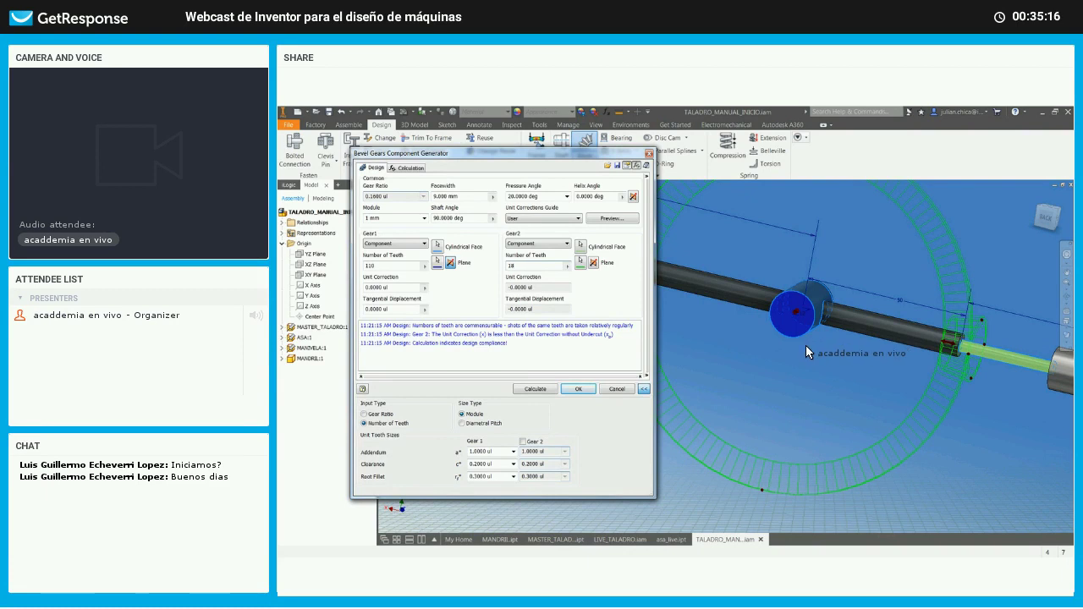
{"action": "scroll", "coordinate": [806, 351], "scroll_direction": "down", "scroll_amount": 3}
{"action": "middle_click_drag", "start_coordinate": [889, 357], "coordinate": [880, 369], "text": "shift"}
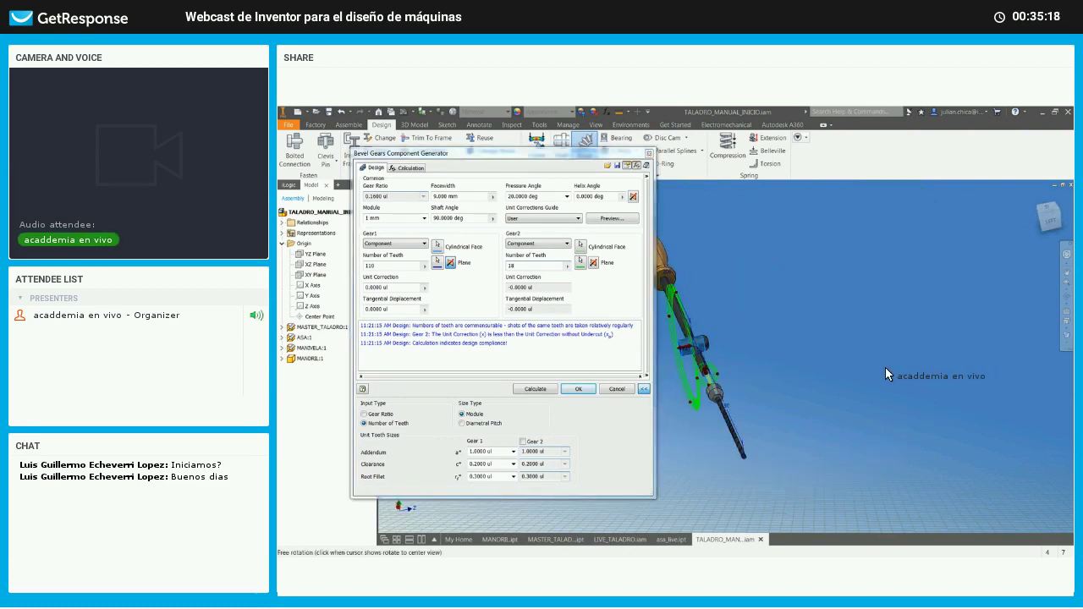
{"action": "scroll", "coordinate": [884, 357], "scroll_direction": "up", "scroll_amount": 2}
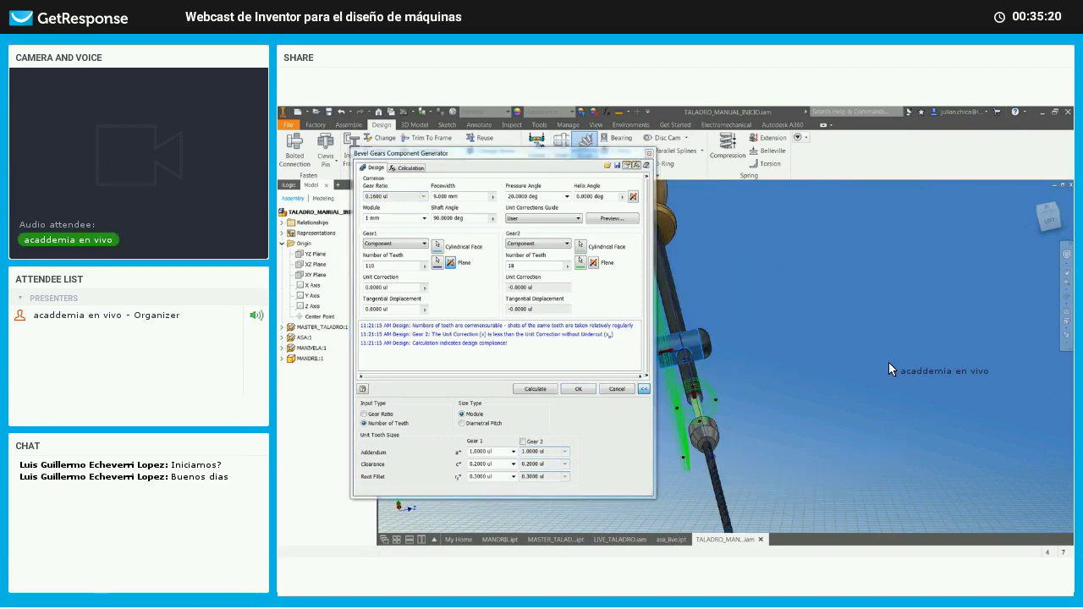
{"action": "scroll", "coordinate": [893, 364], "scroll_direction": "up", "scroll_amount": 2}
{"action": "mouse_move", "coordinate": [893, 369]}
{"action": "middle_mouse_down", "text": "shift"}
{"action": "mouse_move", "coordinate": [618, 347]}
{"action": "mouse_move", "coordinate": [578, 389]}
{"action": "mouse_move", "coordinate": [627, 392]}
{"action": "middle_mouse_up", "text": "shift"}
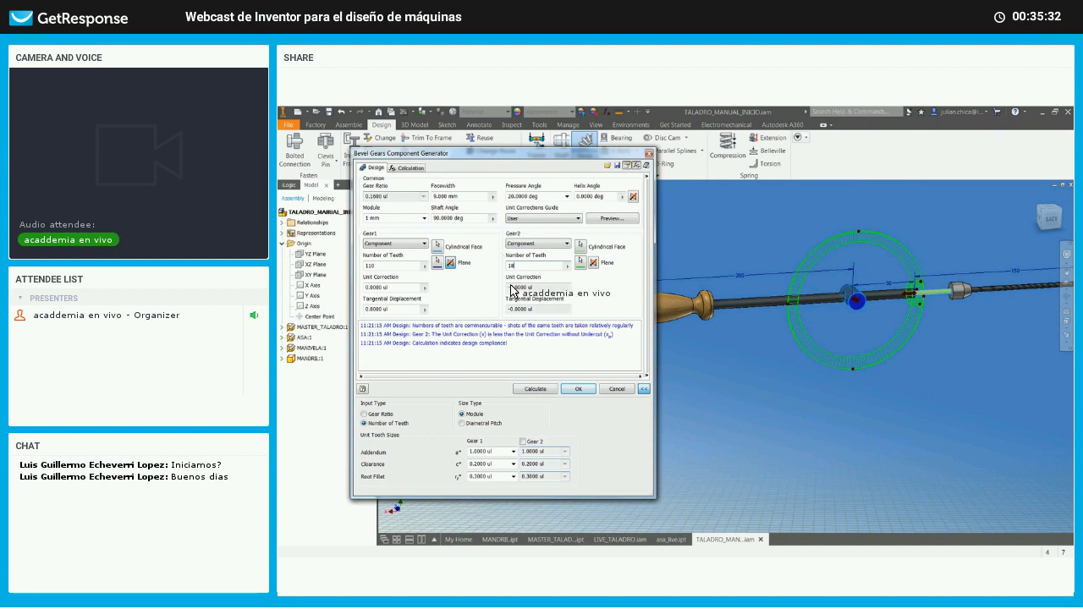
{"action": "key", "text": "ctrl+Tab"}
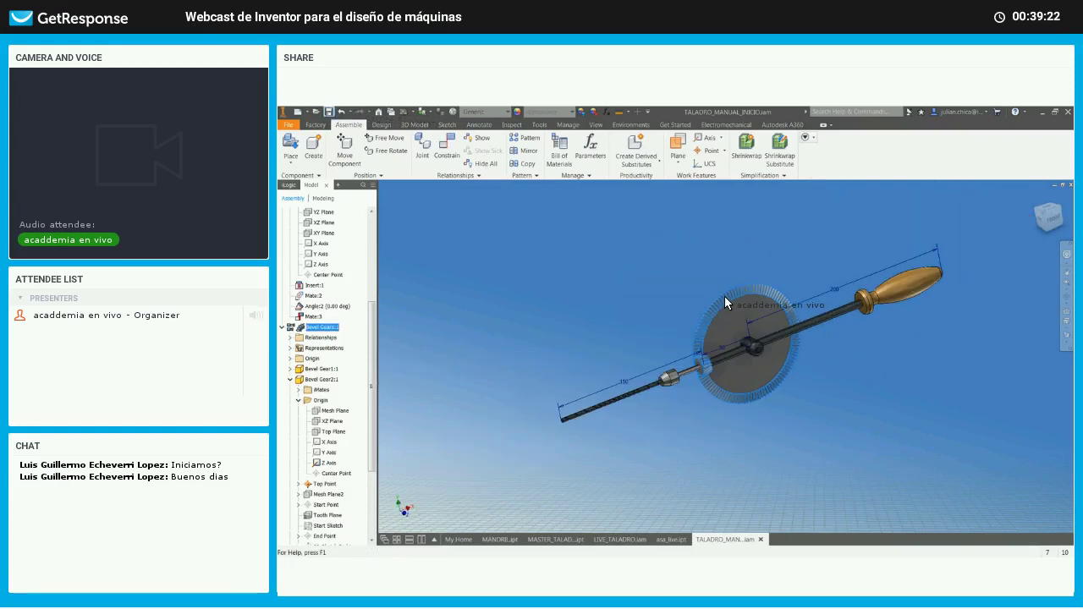
Save the drill assembly with its new bevel gears using Ctrl+S
{"action": "key", "text": "ctrl+s"}
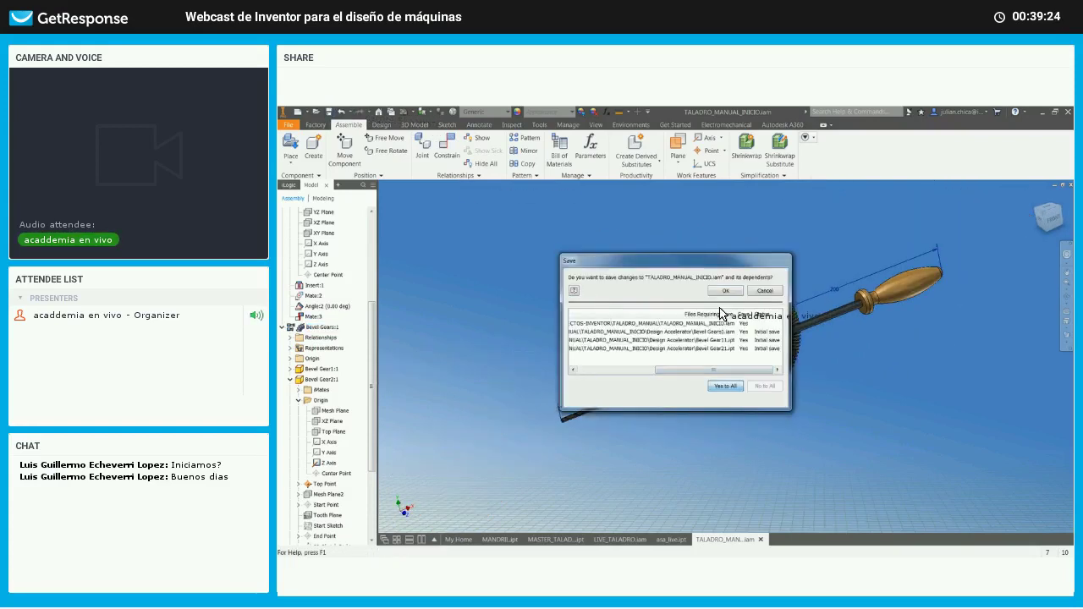
Confirm saving the assembly and gear files, then select the Bevel Gears1 subassembly
{"action": "left_click", "coordinate": [725, 290]}
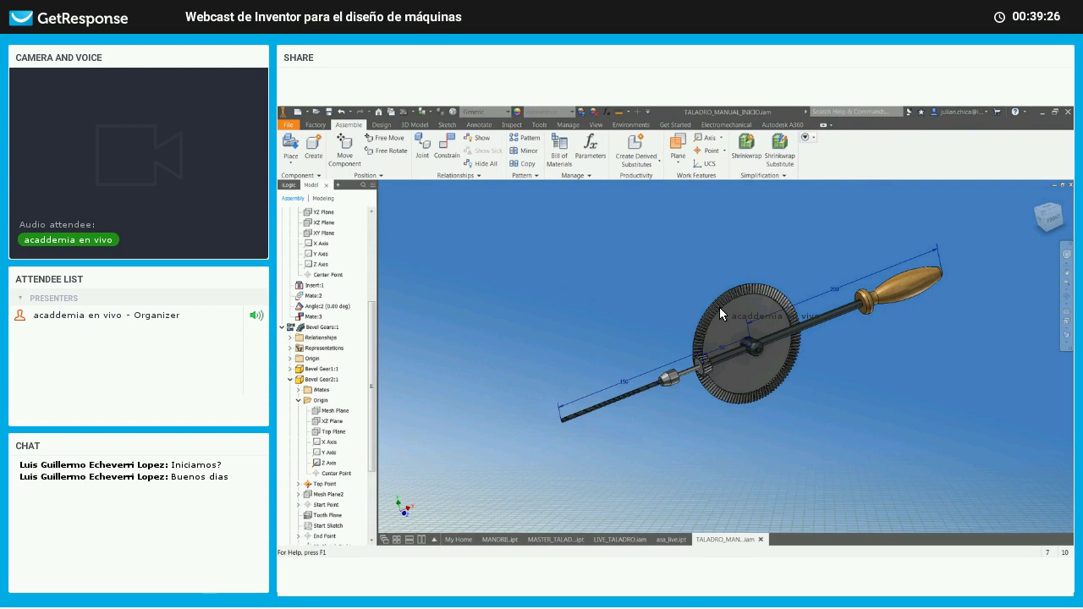
{"action": "left_click", "coordinate": [800, 331]}
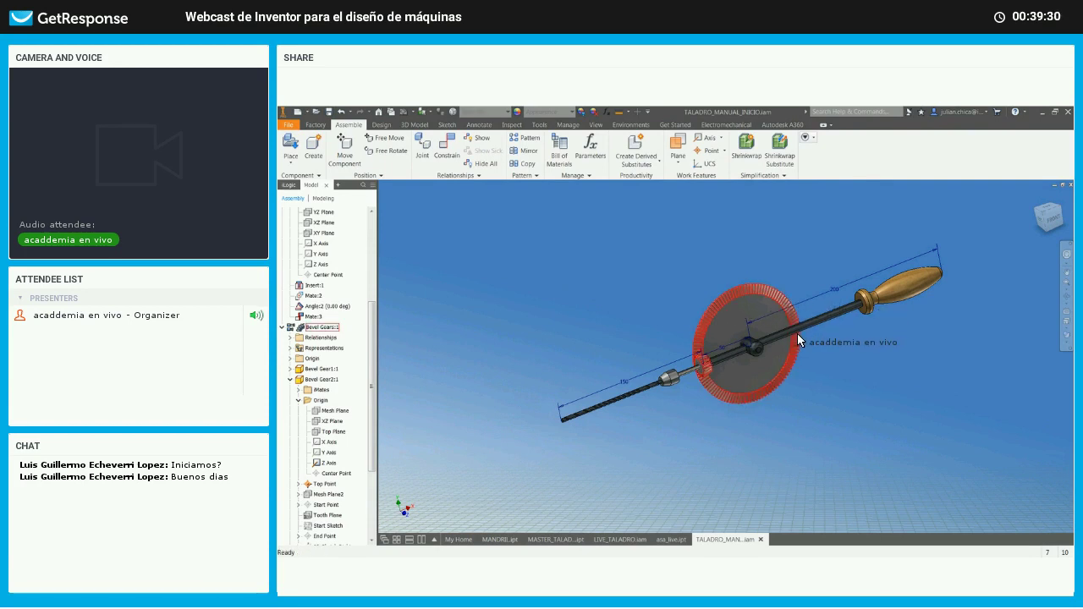
{"action": "key", "text": "Escape"}
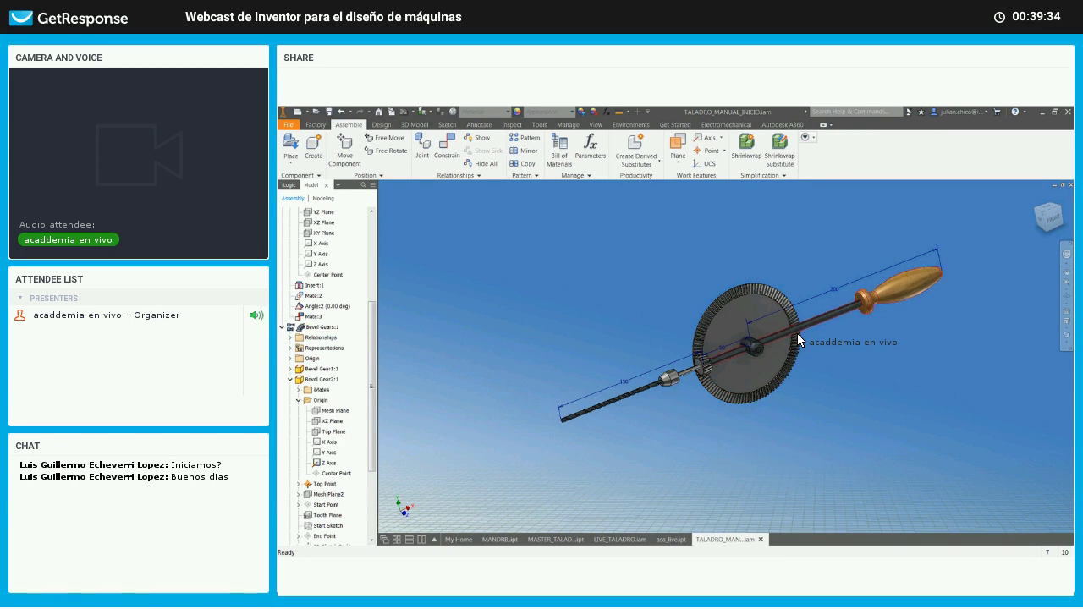
{"action": "left_click", "coordinate": [798, 339]}
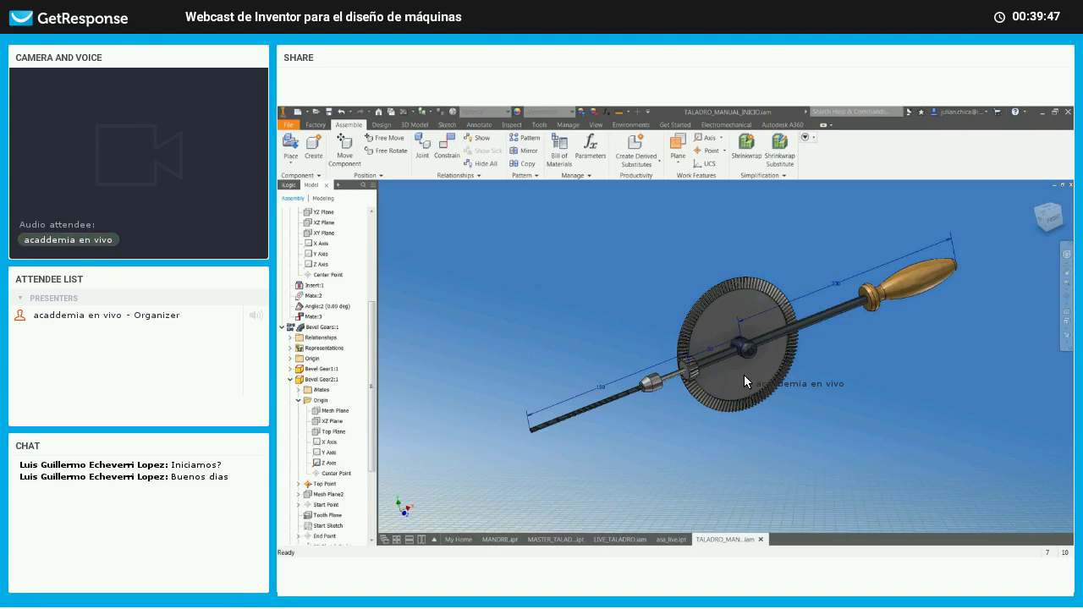
{"action": "scroll", "coordinate": [744, 375], "scroll_direction": "up", "scroll_amount": 3}
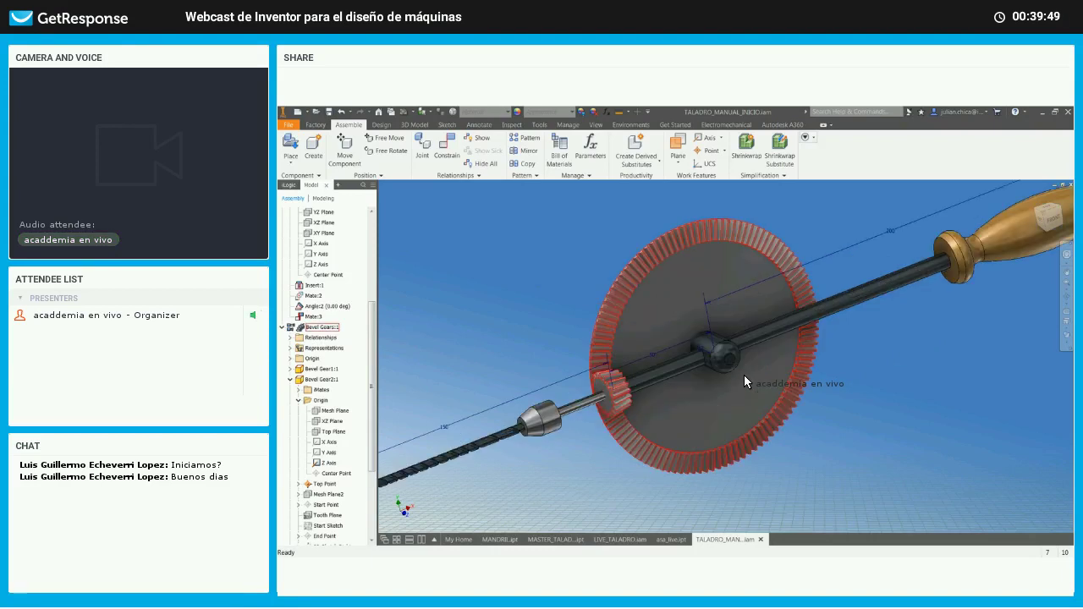
{"action": "scroll", "coordinate": [744, 374], "scroll_direction": "down", "scroll_amount": 2}
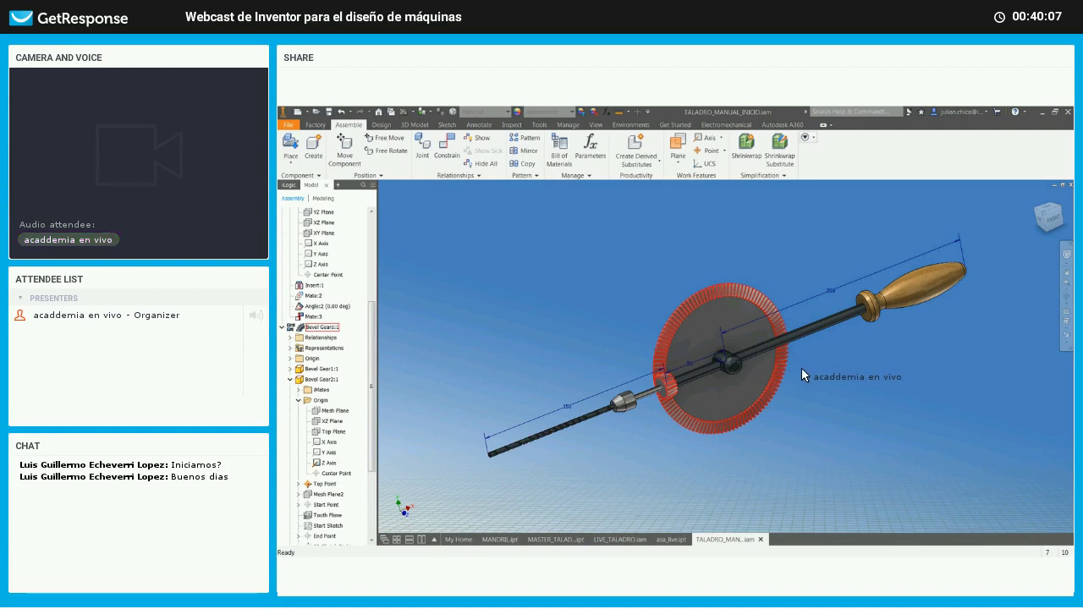
{"action": "left_click", "coordinate": [765, 425]}
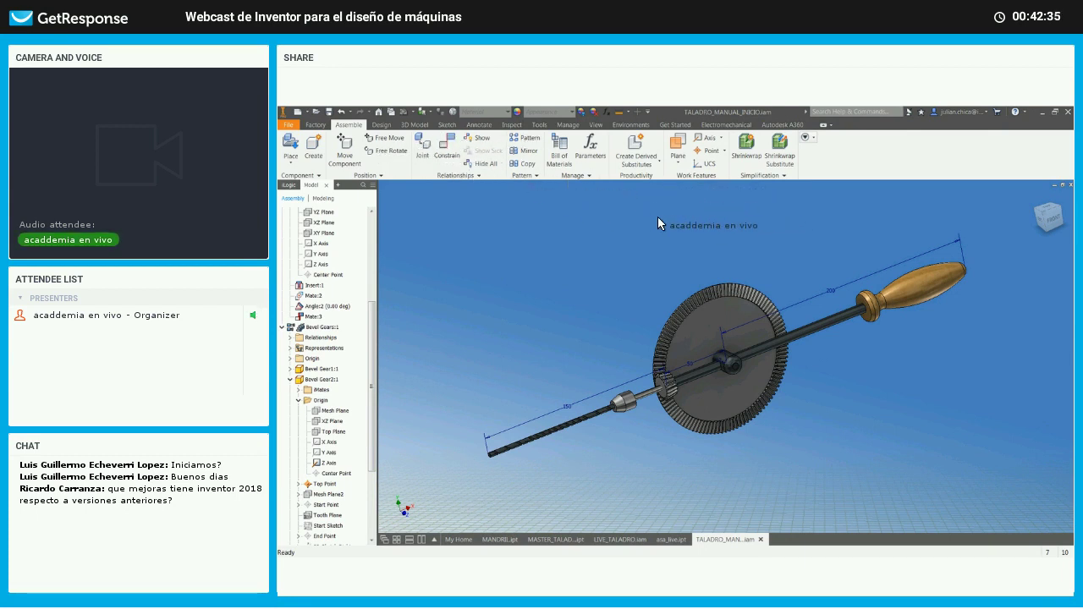
{"action": "key", "text": "v"}
{"action": "key", "text": "Escape"}
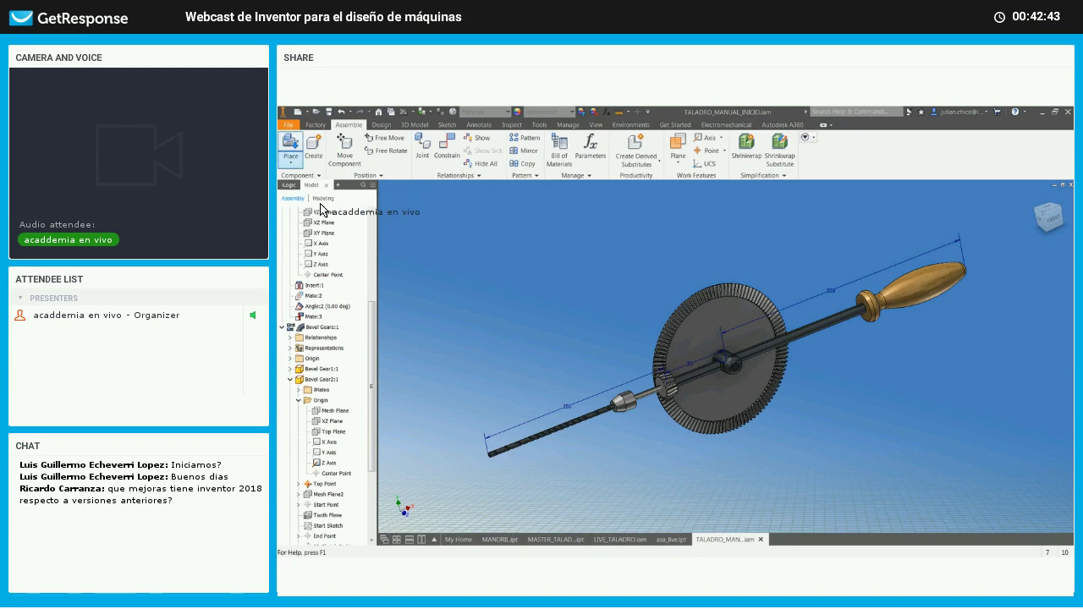
Switch the browser pane back to the Model tree
{"action": "left_click", "coordinate": [291, 185]}
{"action": "left_click", "coordinate": [313, 185]}
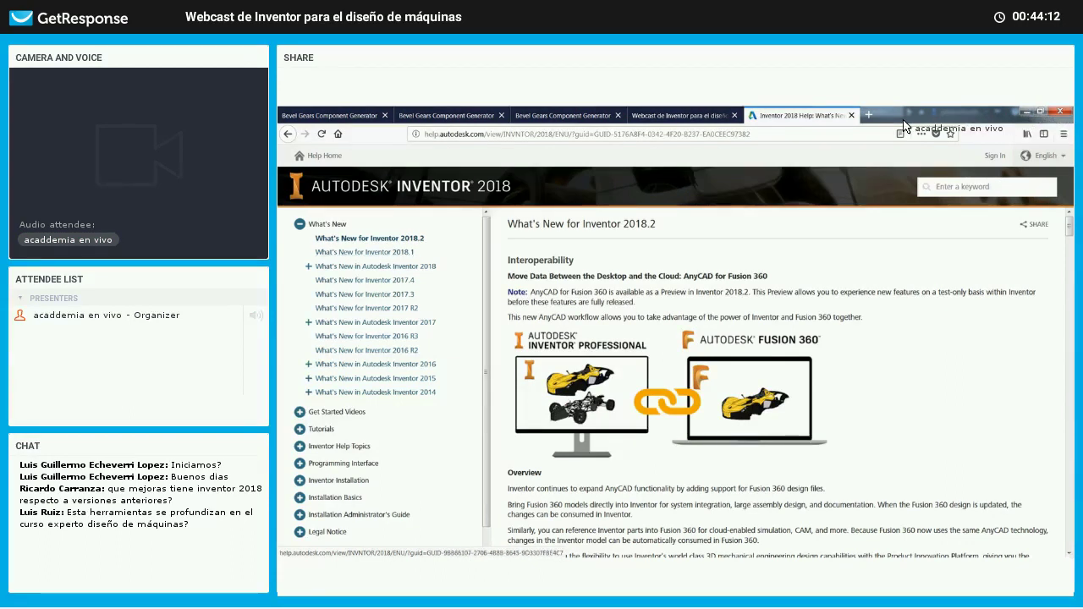
Scroll down the help page, then return to the TALADRO_MANUAL_INICIO drill assembly in Inventor
{"action": "scroll", "coordinate": [978, 116], "scroll_direction": "down", "scroll_amount": 5}
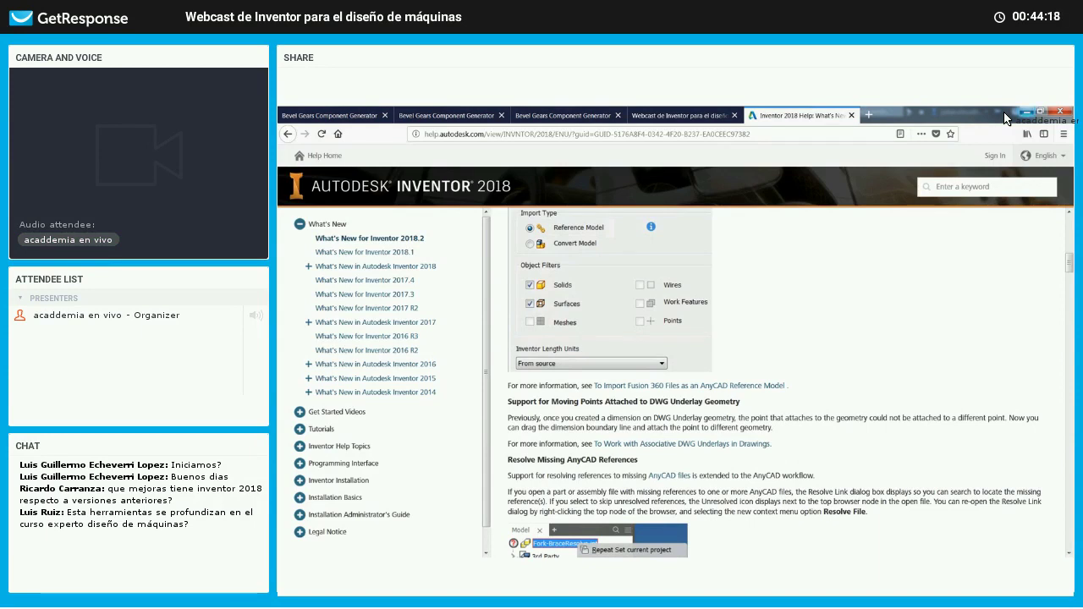
{"action": "key", "text": "alt+Tab"}
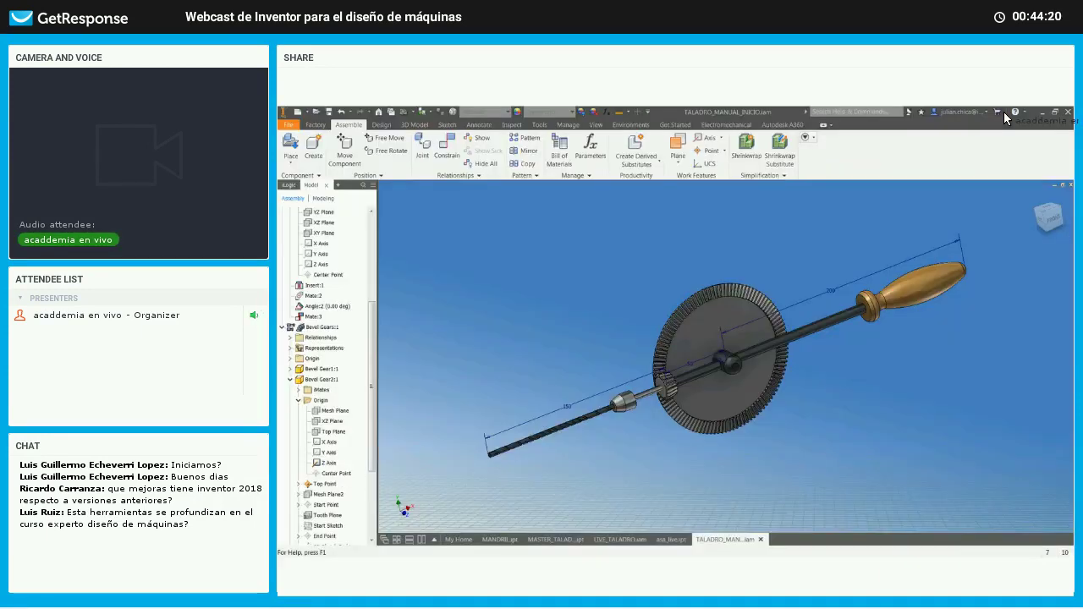